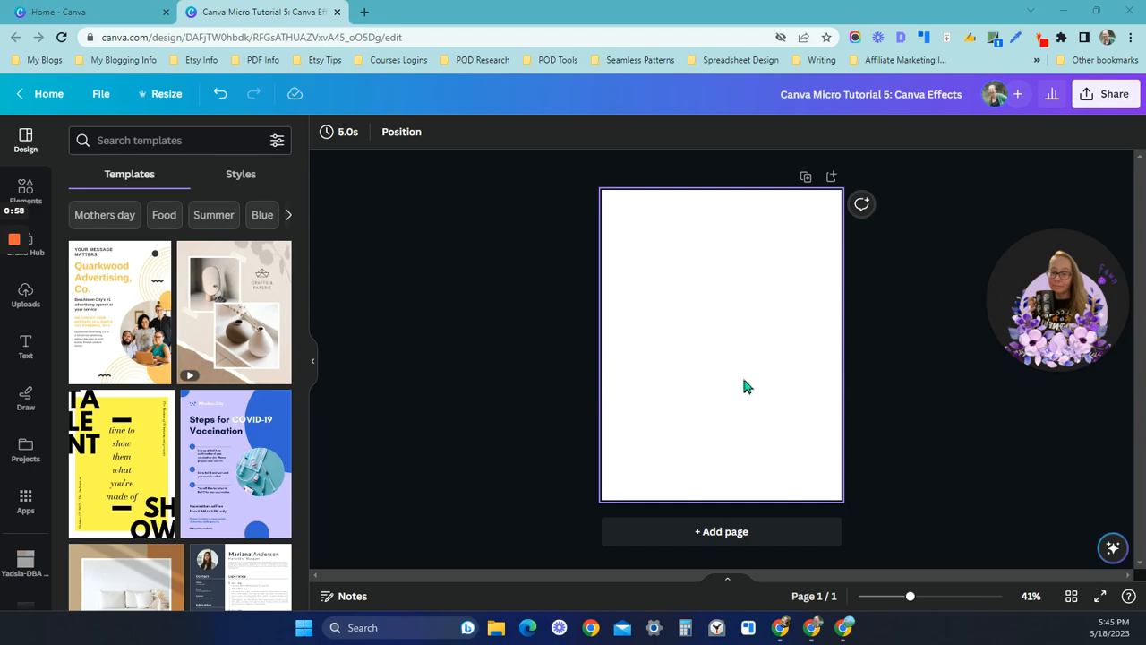
# Step: Add a subheading text box to the blank page, enlarge it to about size 41.4, and replace its text with "Digital Planner"
pyautogui.click(47, 353)
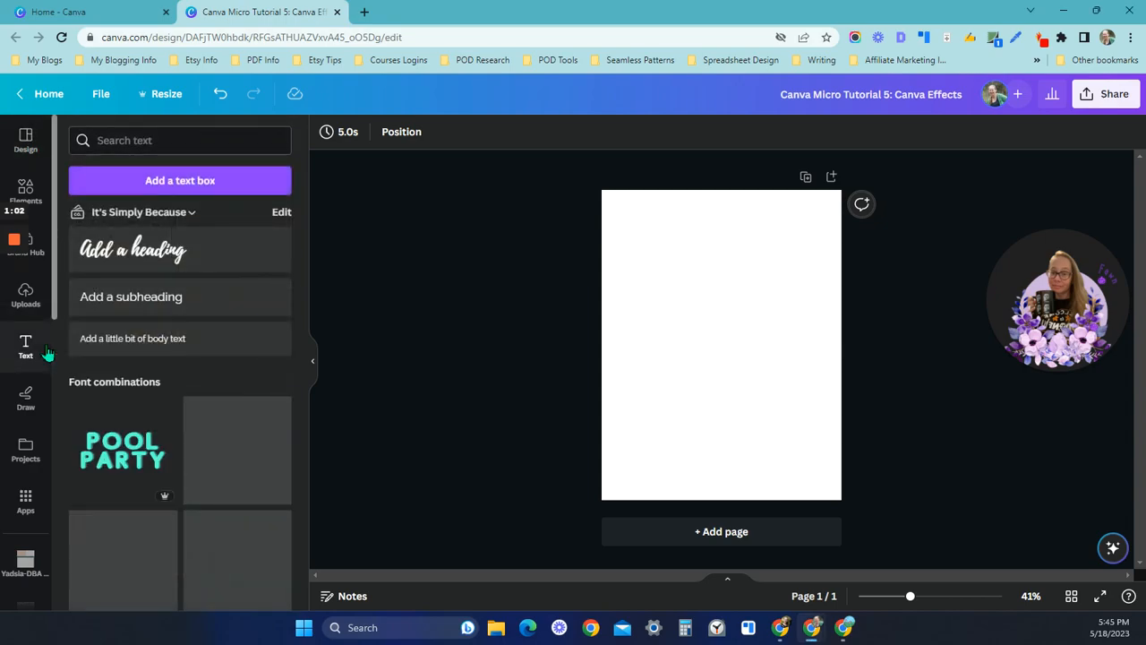
pyautogui.click(179, 304)
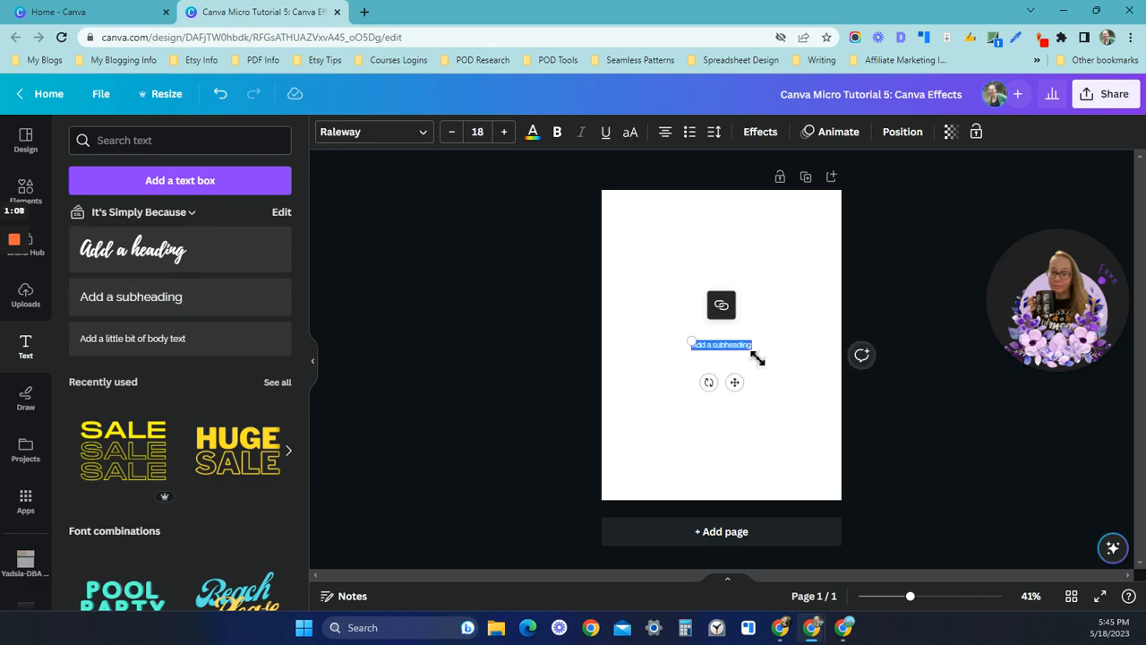
pyautogui.moveTo(768, 364); pyautogui.dragTo(734, 378)
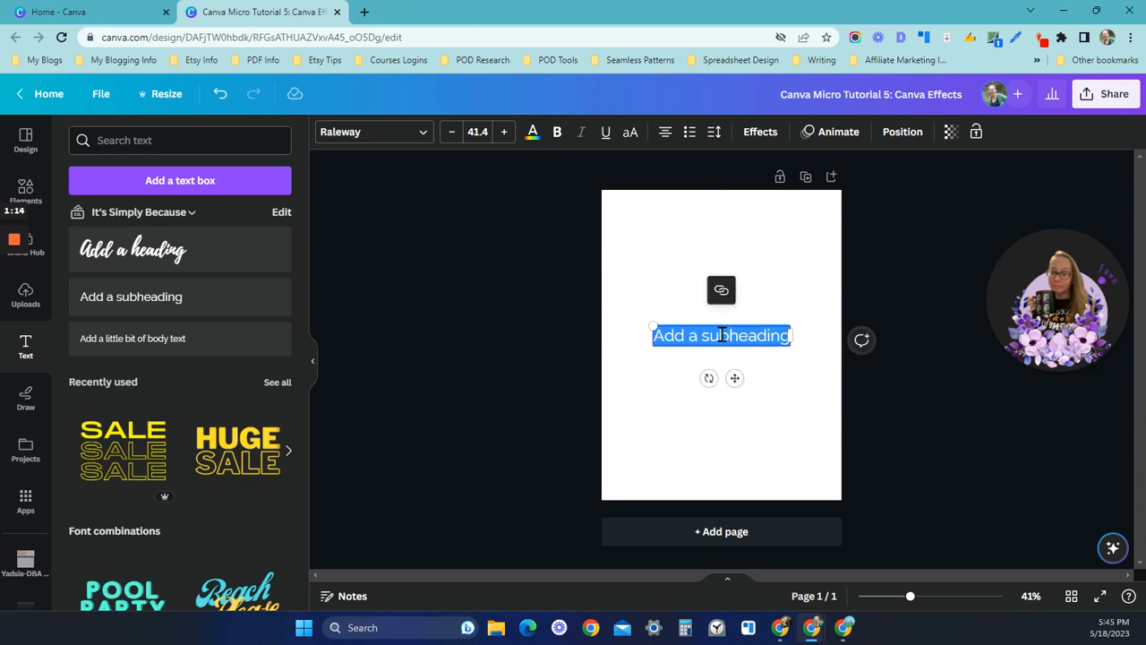
pyautogui.write('D')
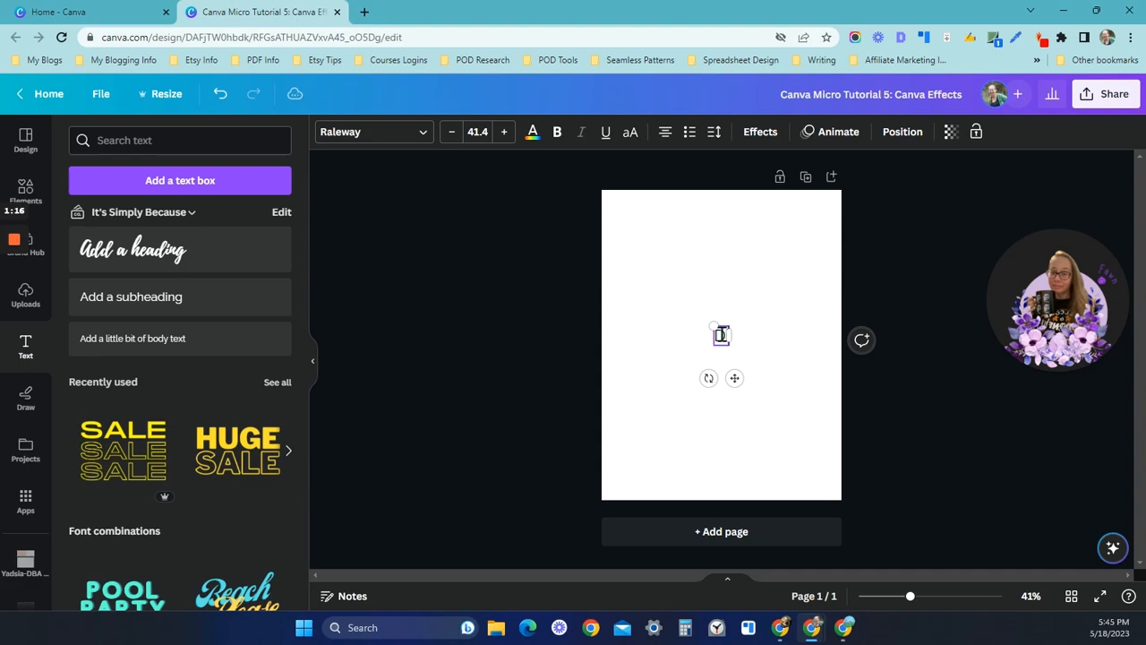
pyautogui.write('igital Planner')
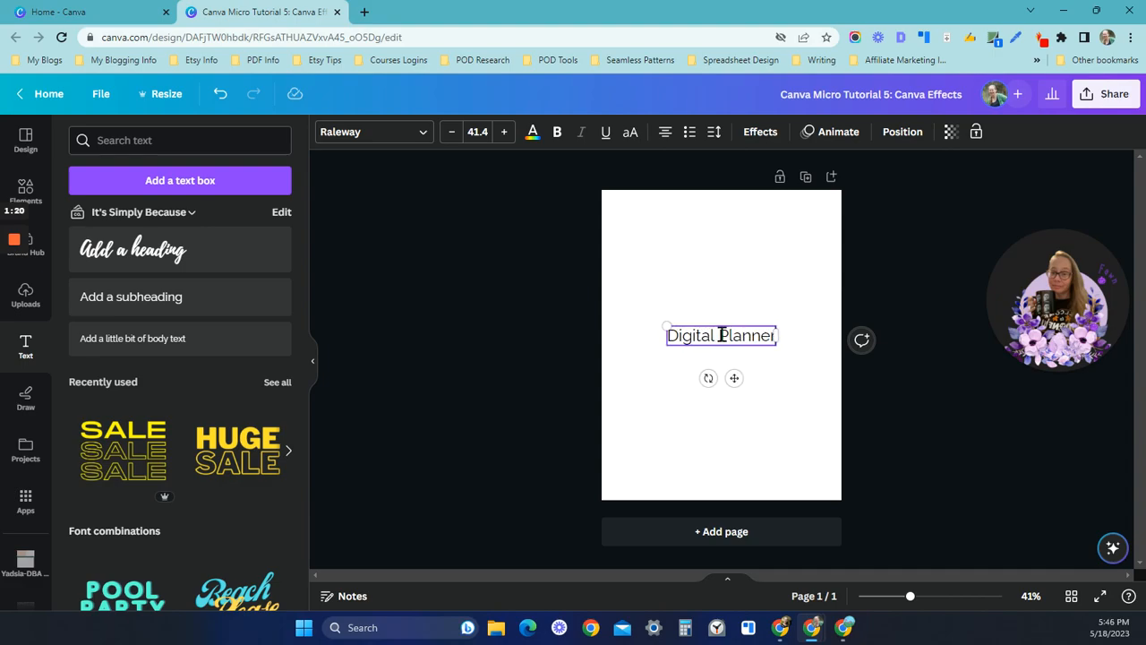
# Step: Enlarge the "Digital Planner" title to a font size of about 52.4
pyautogui.click(940, 596)
pyautogui.scroll(2, 855, 453)
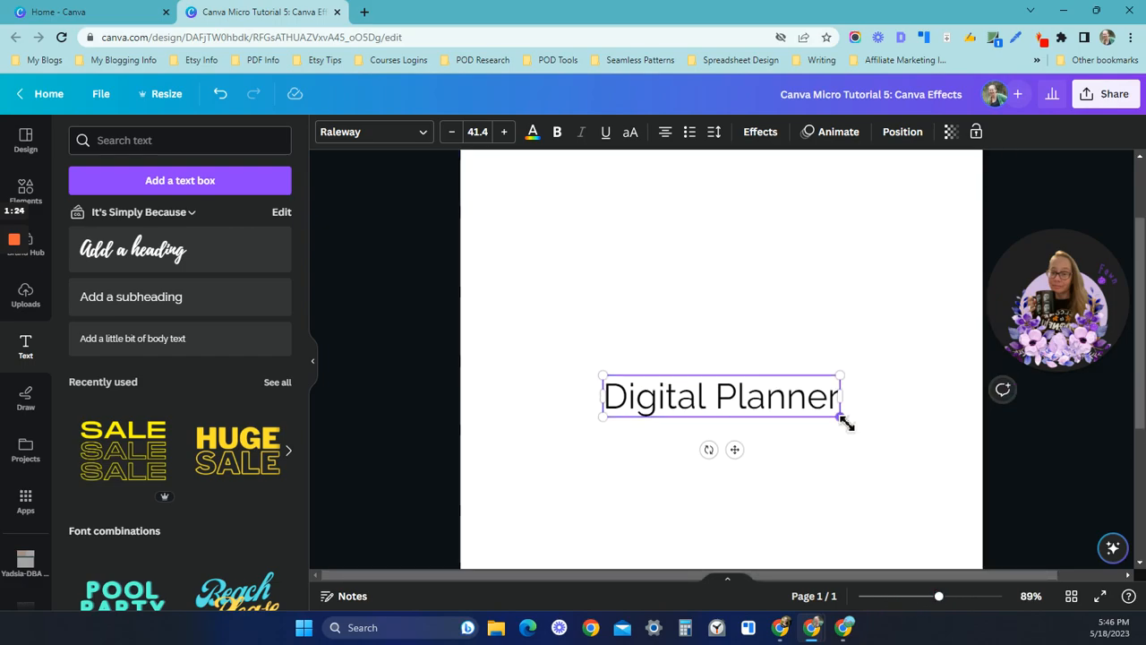
pyautogui.moveTo(846, 423); pyautogui.dragTo(906, 429)
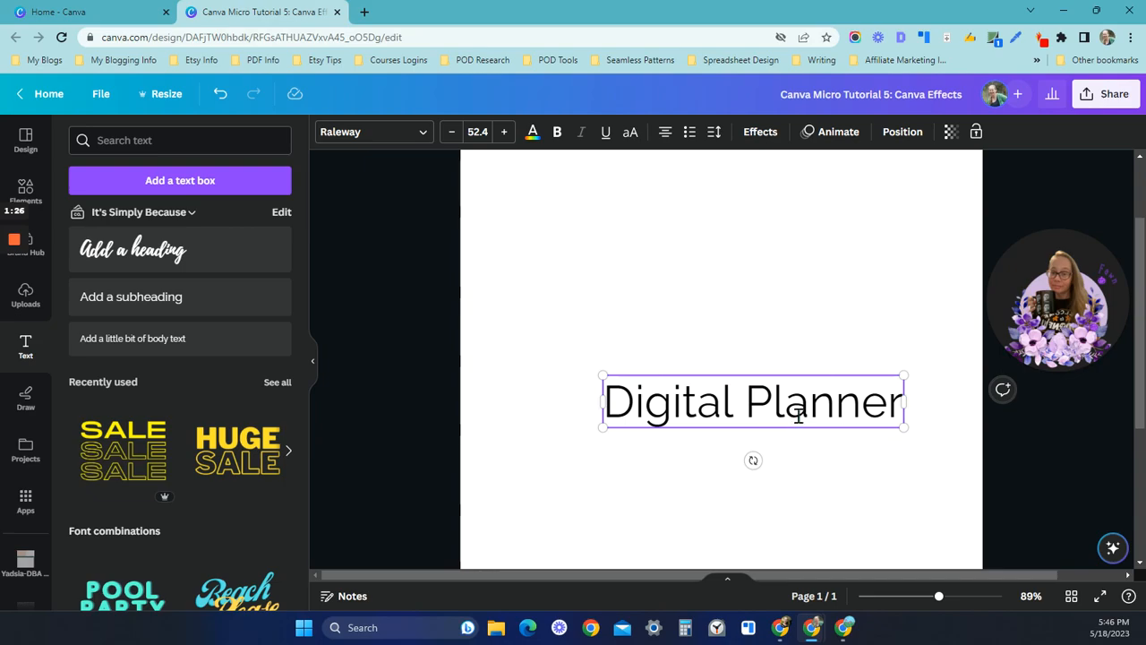
# Step: Move the "Digital Planner" title around the page and snap it to the page's horizontal and vertical centre
pyautogui.moveTo(809, 430); pyautogui.dragTo(778, 286)
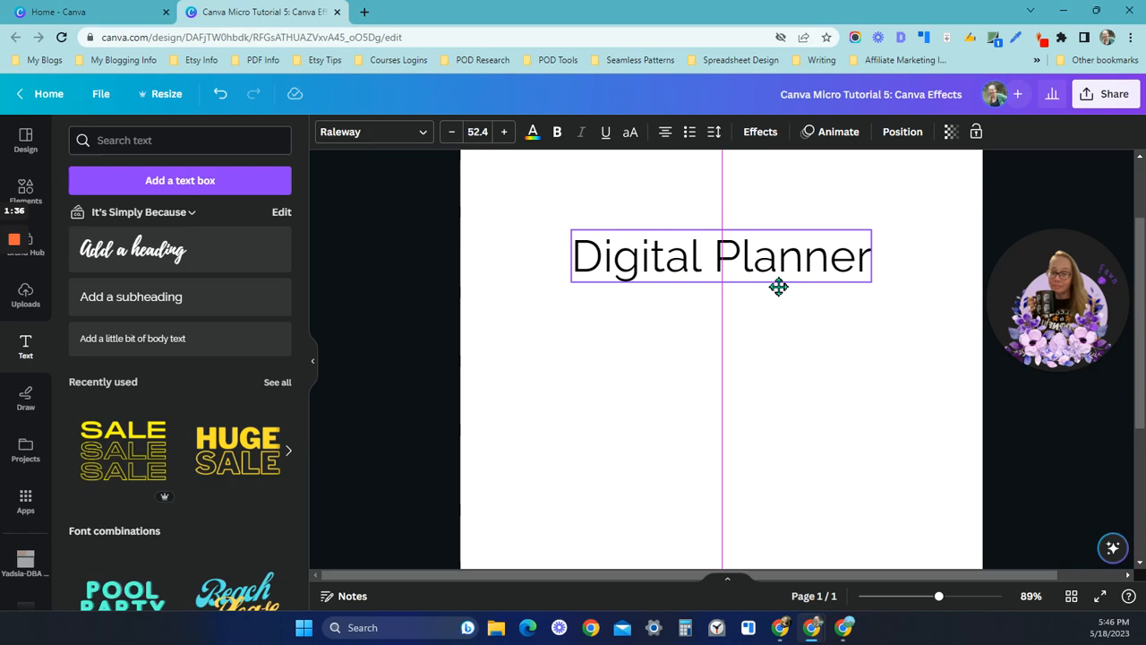
pyautogui.moveTo(778, 286); pyautogui.dragTo(778, 523)
pyautogui.click(922, 595)
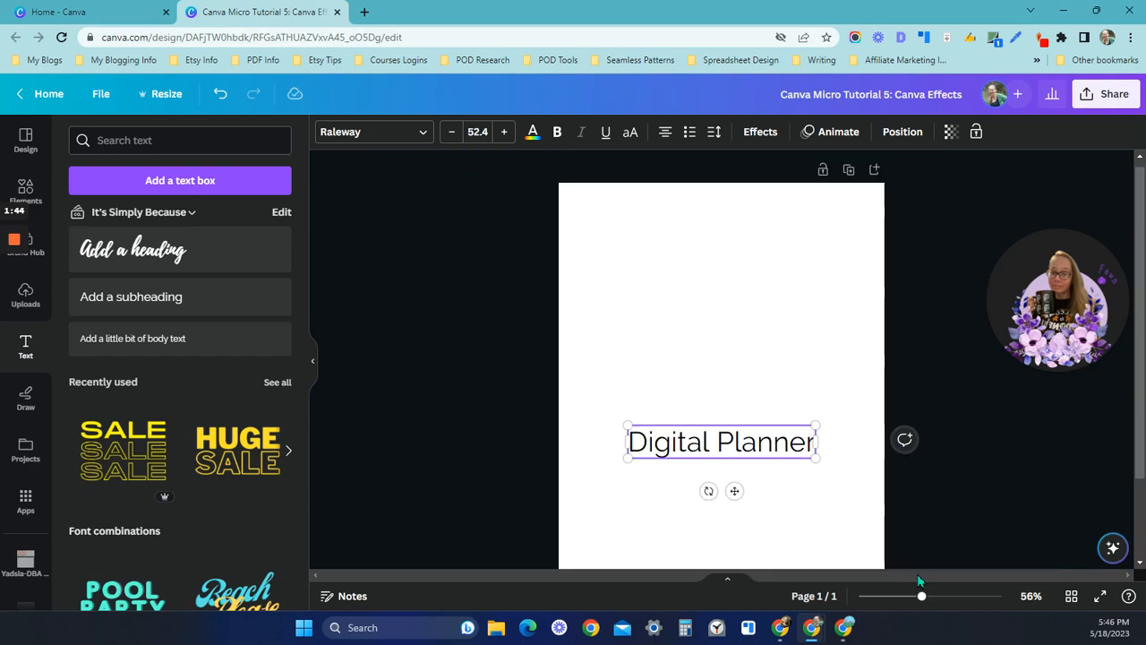
pyautogui.moveTo(737, 486); pyautogui.dragTo(743, 445)
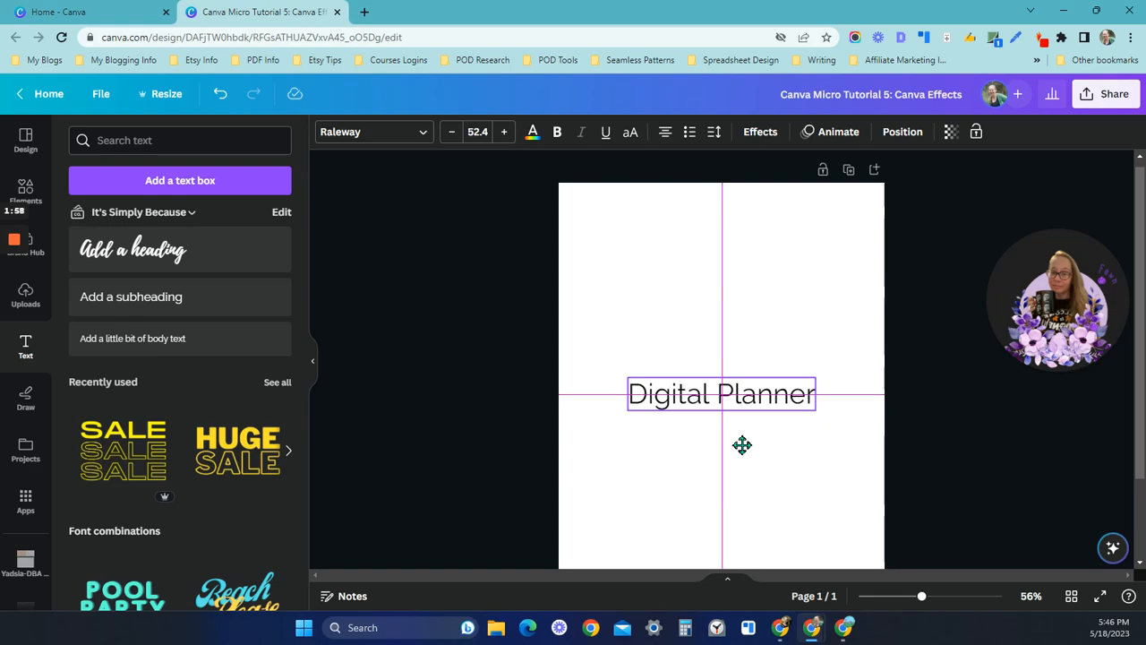
pyautogui.moveTo(741, 445); pyautogui.dragTo(740, 444)
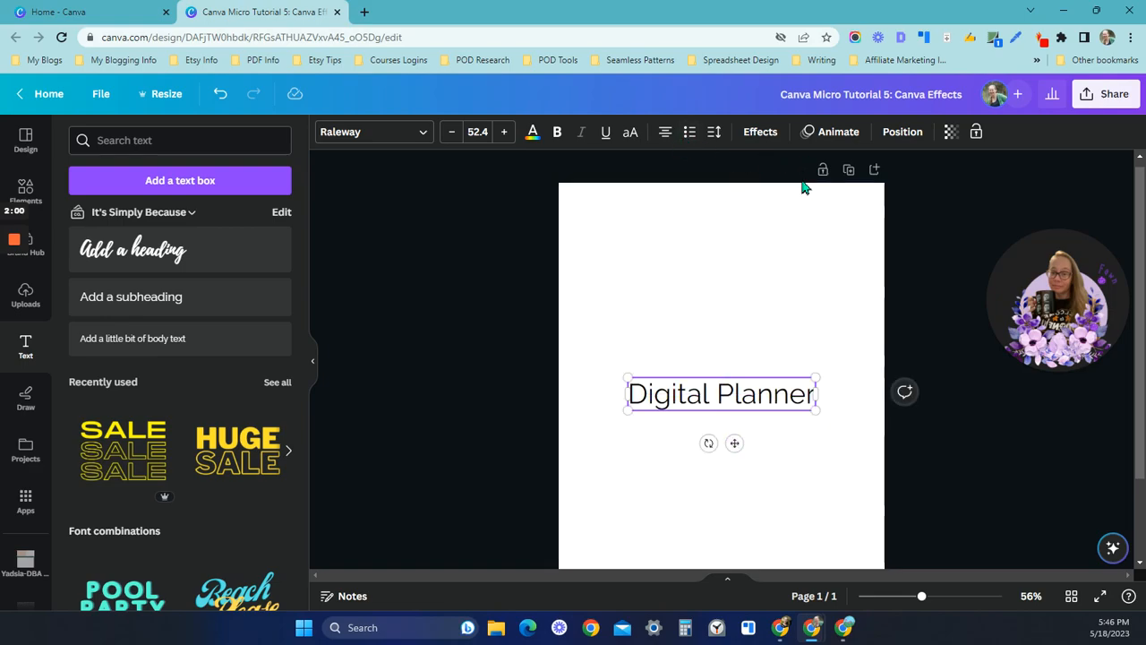
# Step: Show the title's position settings and move it up to about X 1.61 in, Y 3.19 in
pyautogui.click(902, 131)
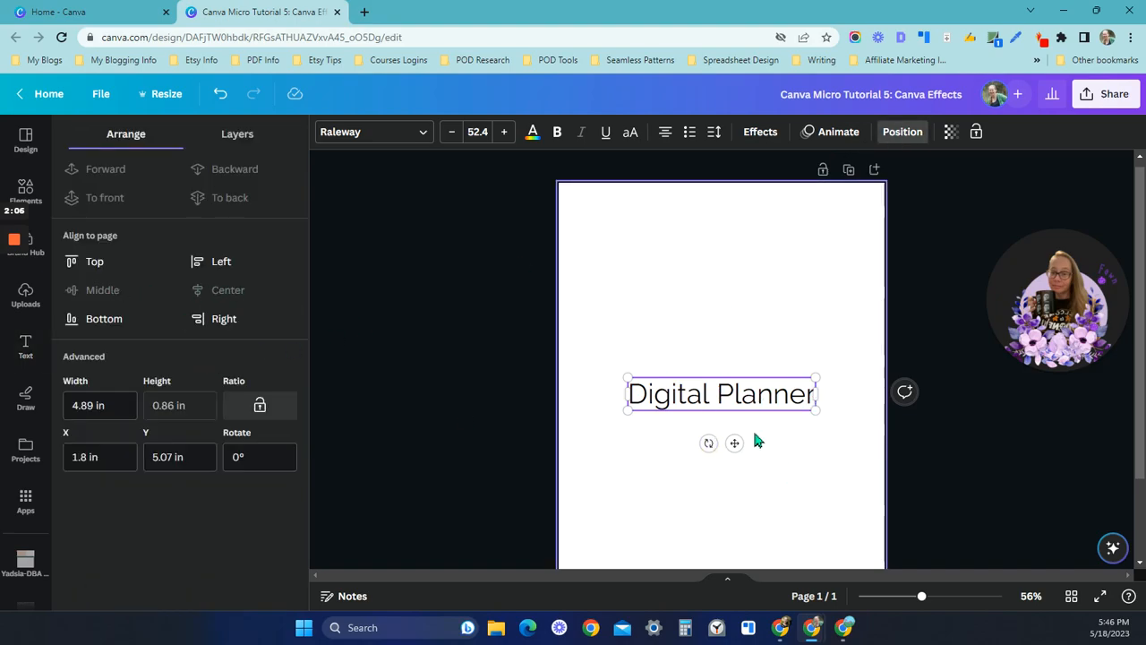
pyautogui.moveTo(734, 442); pyautogui.dragTo(729, 359)
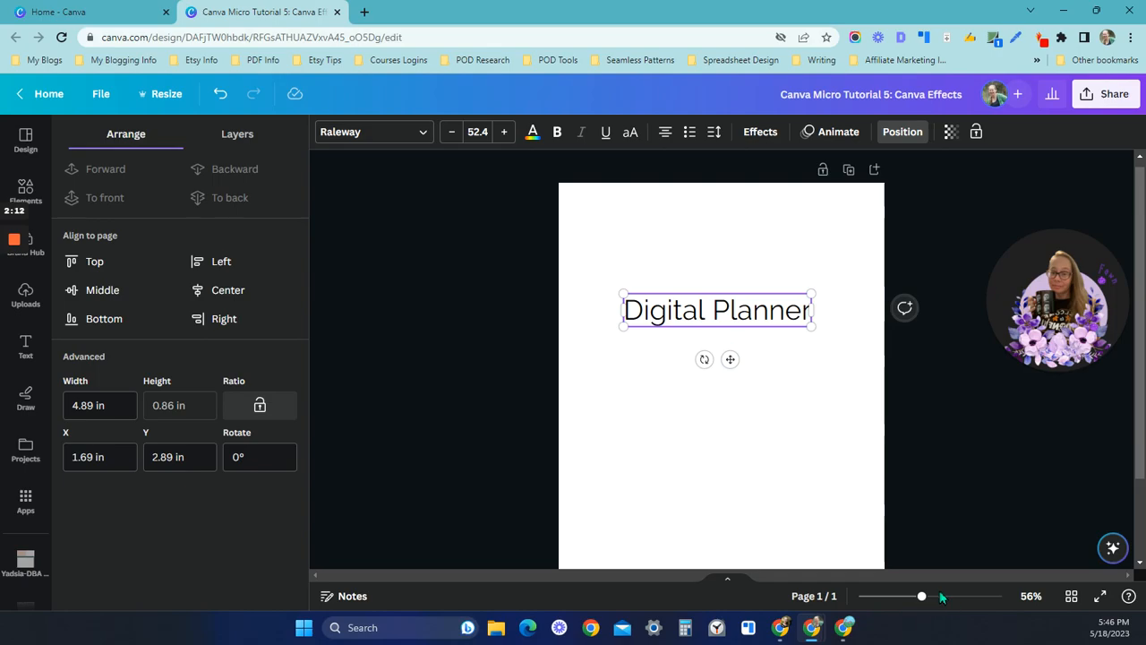
pyautogui.click(941, 597)
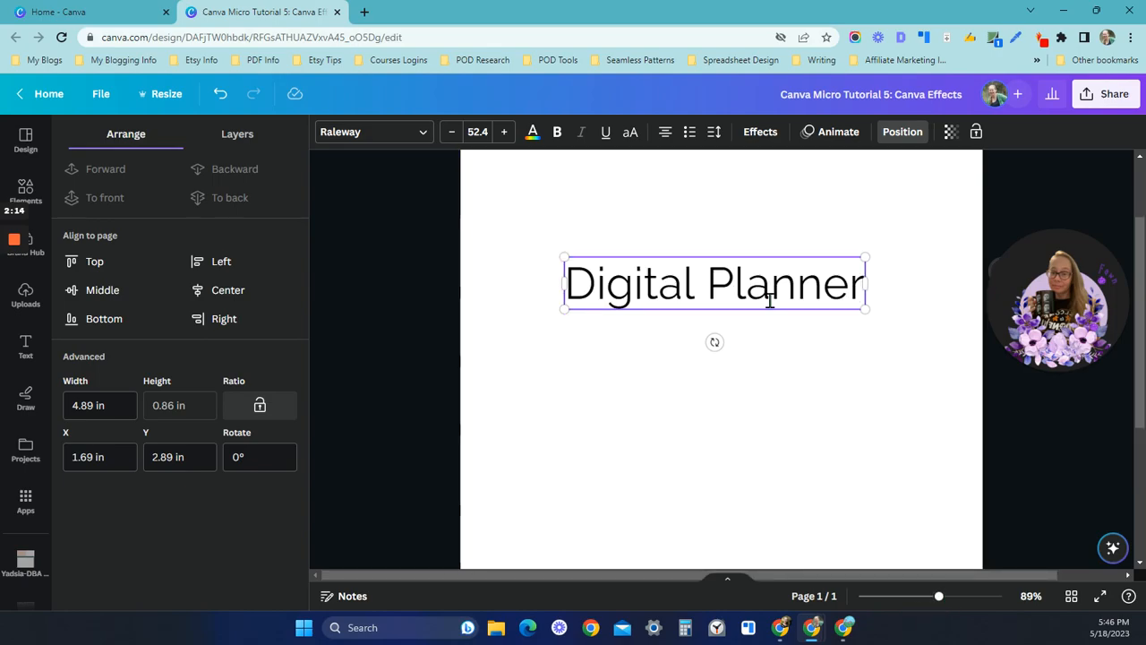
pyautogui.moveTo(722, 296); pyautogui.dragTo(717, 319)
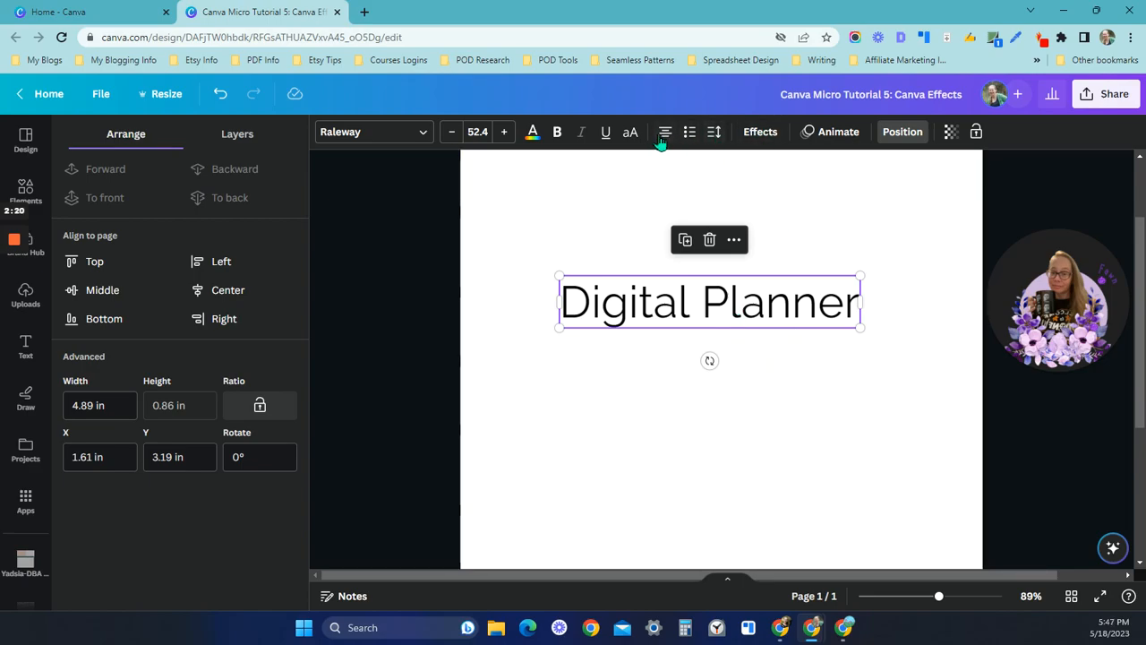
# Step: Move the title down to about Y 4.43 in and set its letter spacing to 192
pyautogui.click(716, 134)
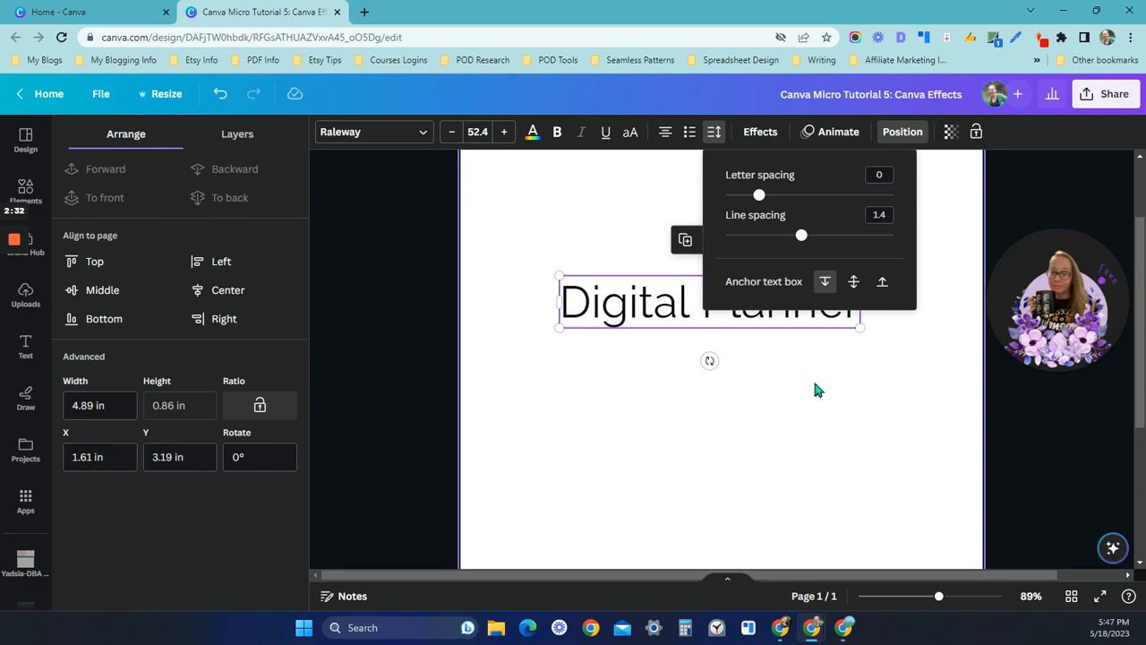
pyautogui.moveTo(725, 328); pyautogui.dragTo(723, 402)
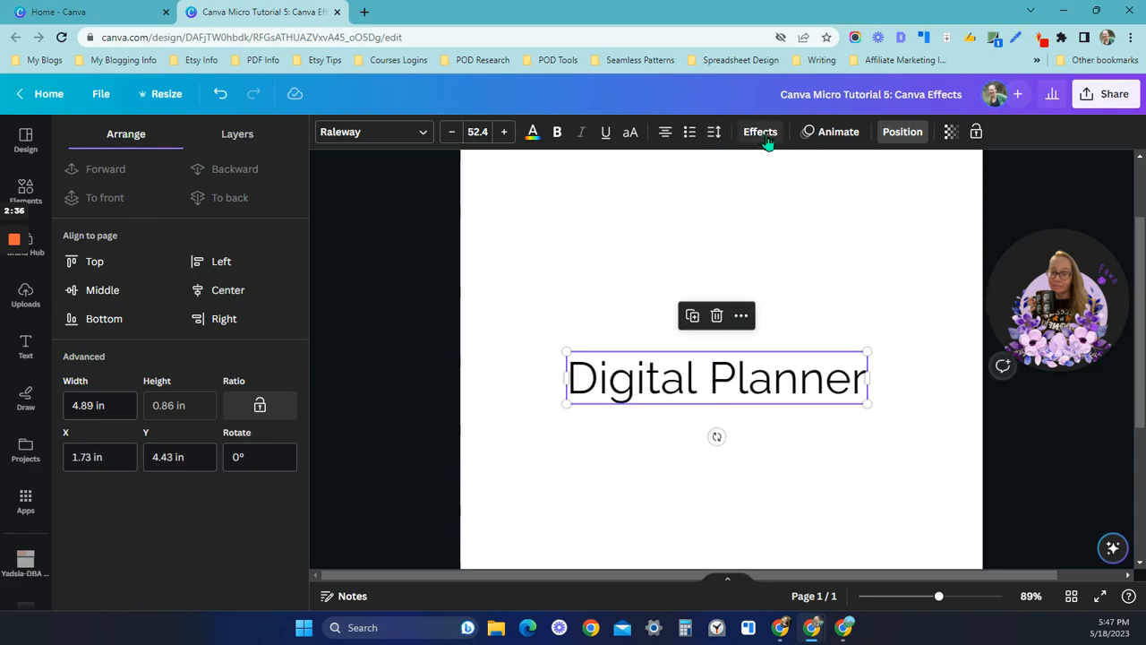
pyautogui.click(715, 134)
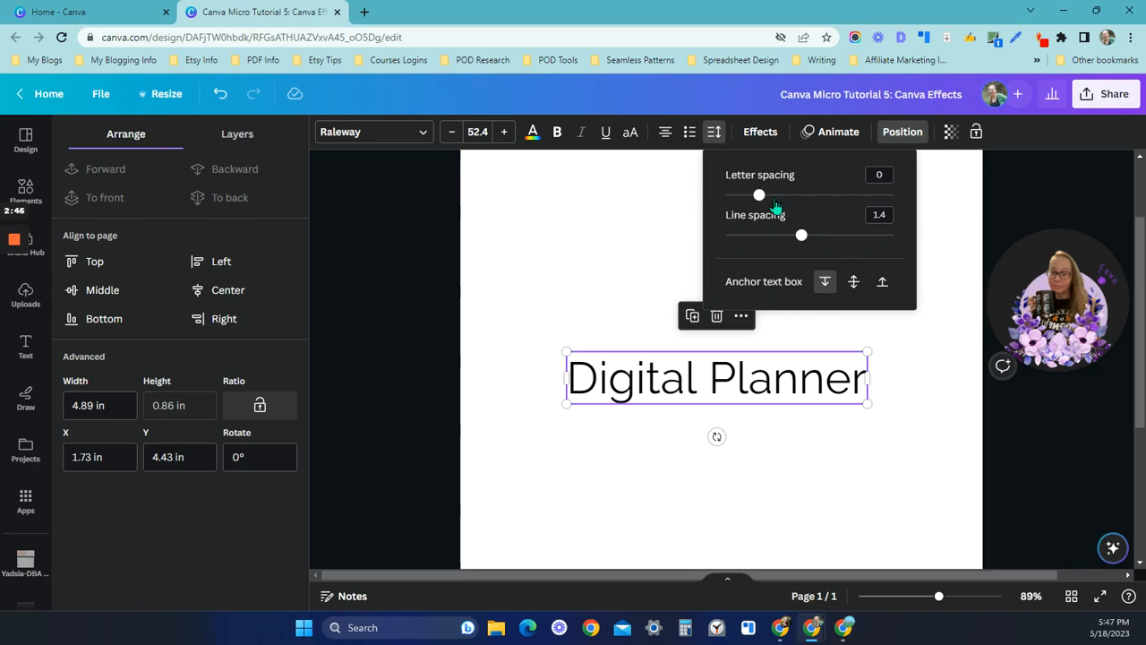
pyautogui.moveTo(759, 195); pyautogui.dragTo(795, 202)
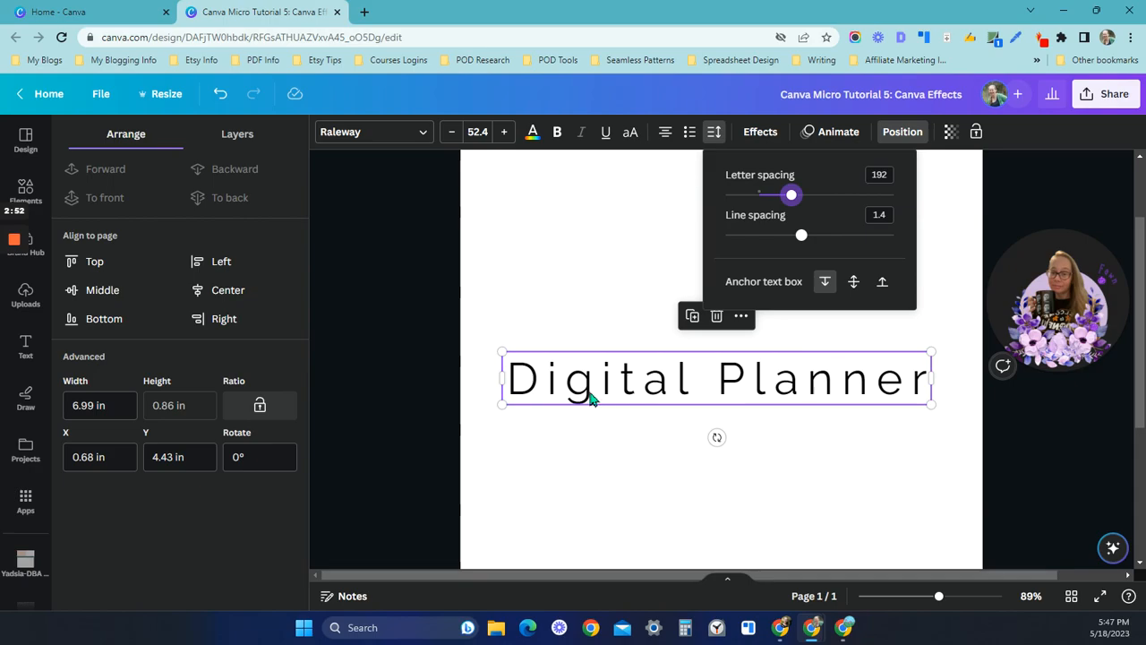
# Step: Move the "Digital Planner" title up to about Y 2.4 in, centred horizontally on the page, and deselect it
pyautogui.click(823, 427)
pyautogui.moveTo(807, 394); pyautogui.dragTo(811, 260)
pyautogui.click(818, 321)
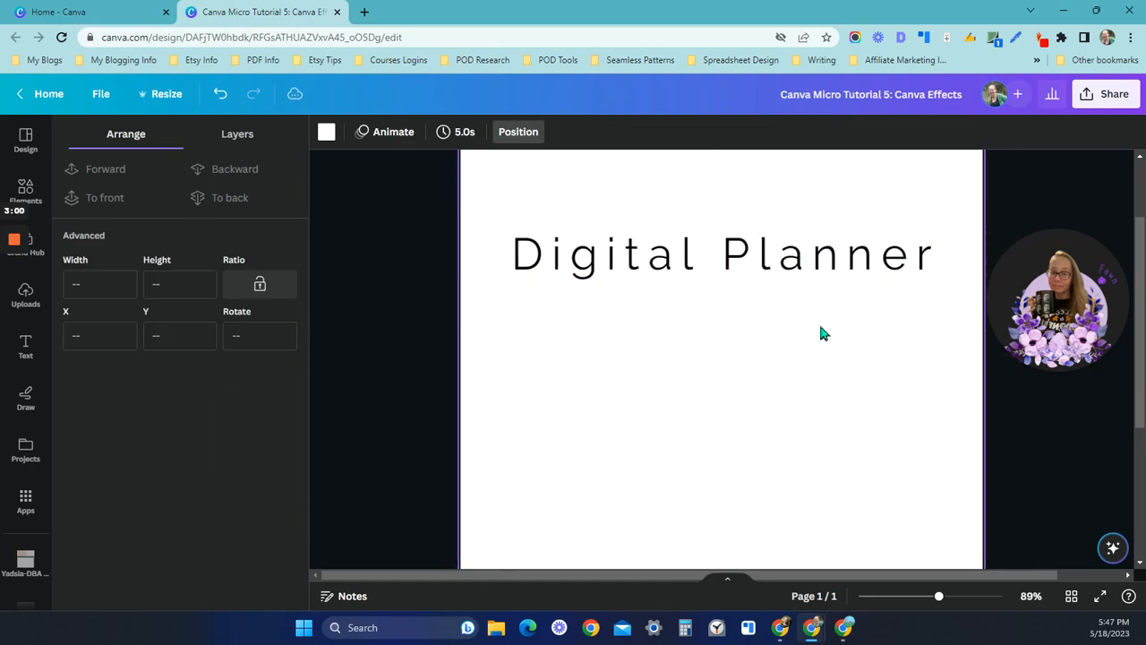
# Step: Add a "Weekly View" subheading at about size 27.7 and place it below the word "Planner" in the title
pyautogui.click(39, 351)
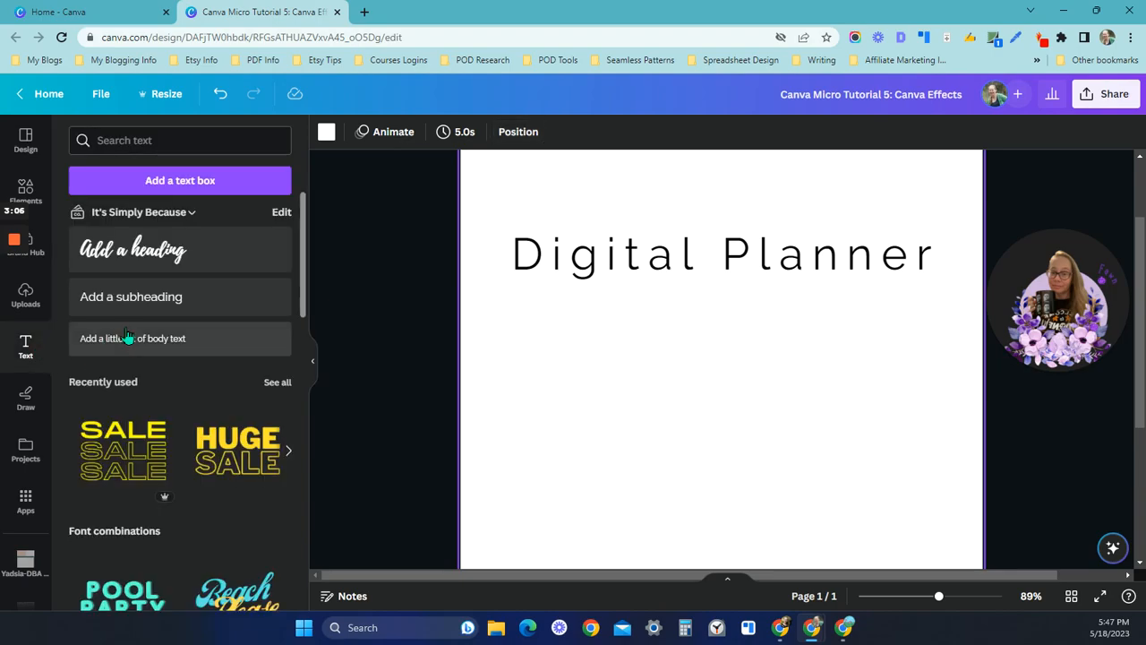
pyautogui.click(148, 300)
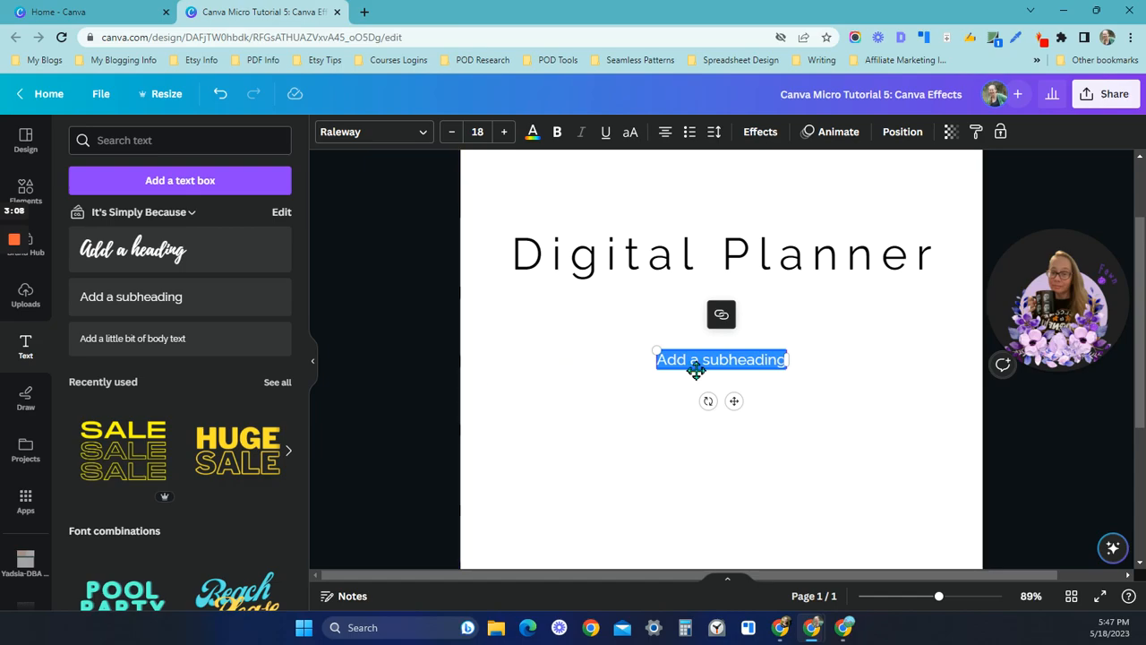
pyautogui.write('Wee')
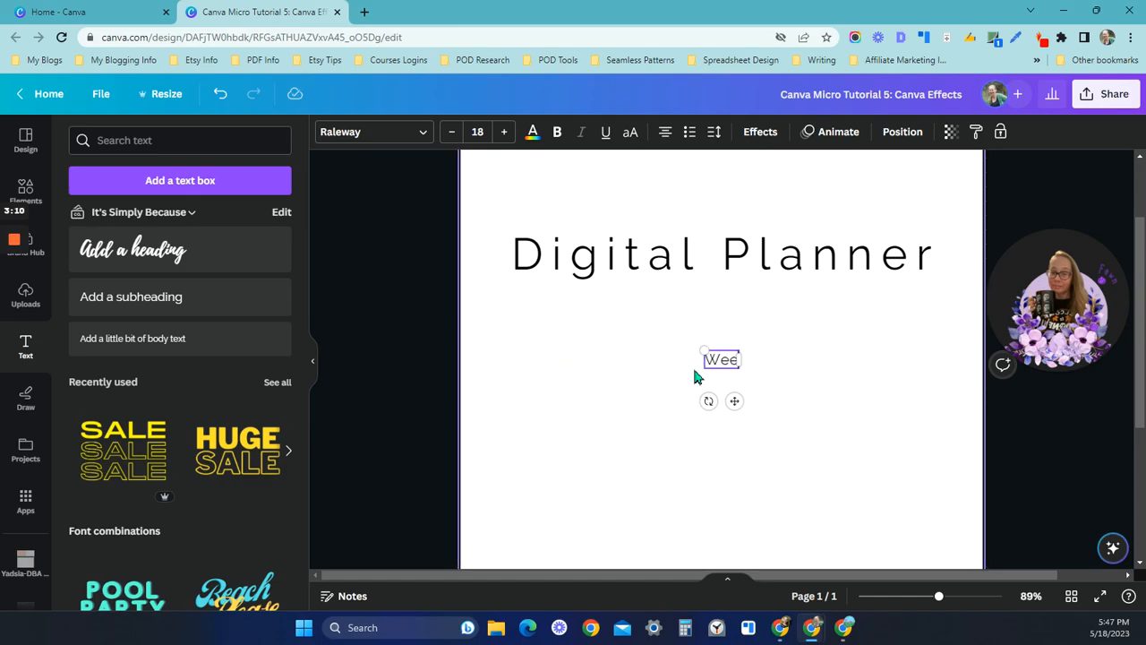
pyautogui.write('kly View')
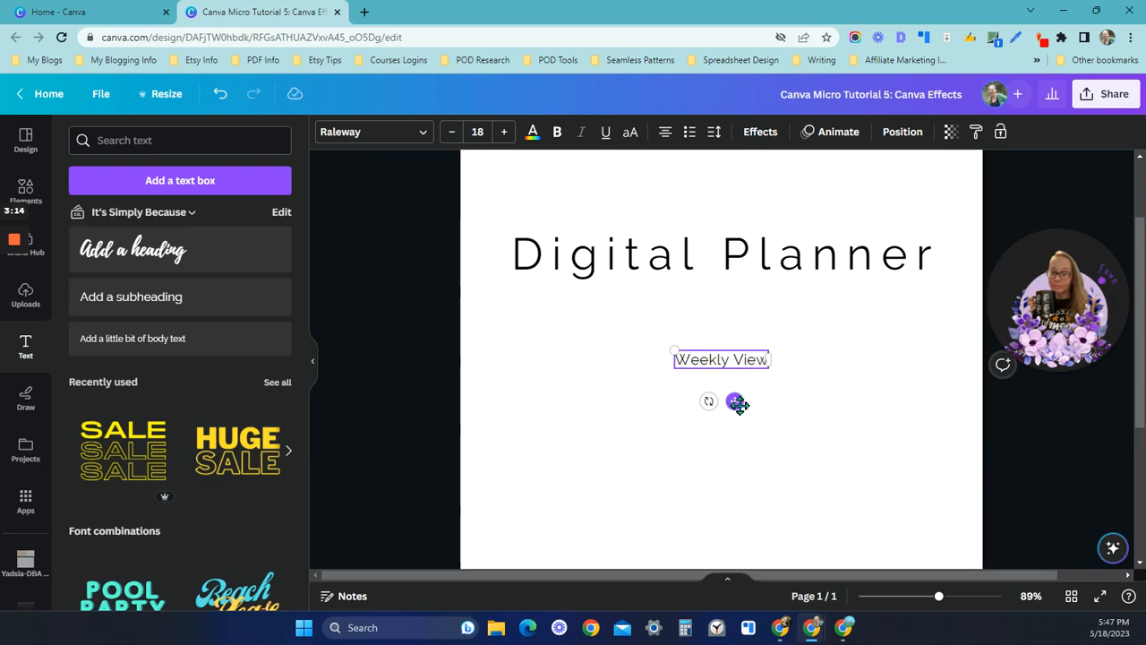
pyautogui.moveTo(735, 401); pyautogui.dragTo(843, 365)
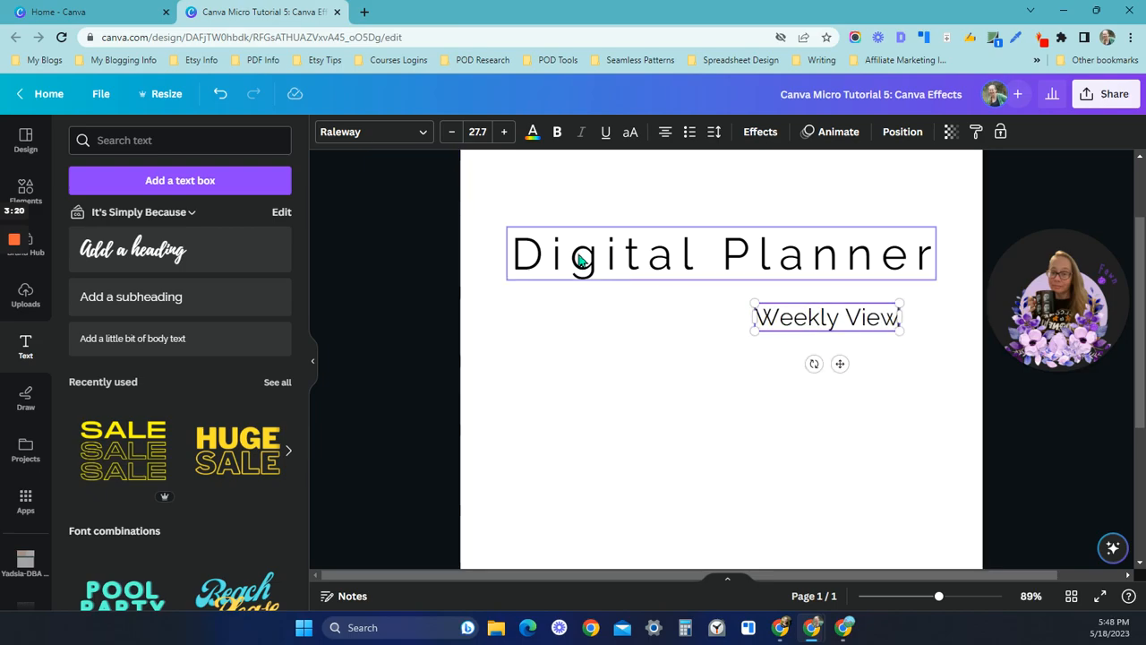
# Step: View the position settings of the "Digital Planner" title
pyautogui.click(752, 259)
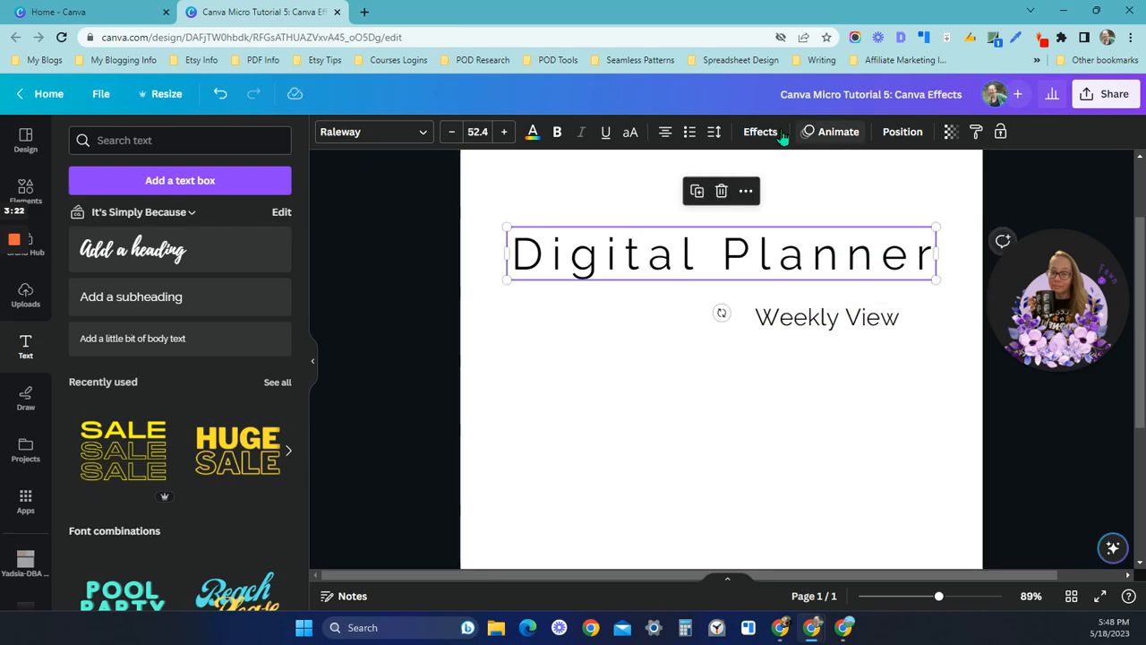
pyautogui.click(903, 131)
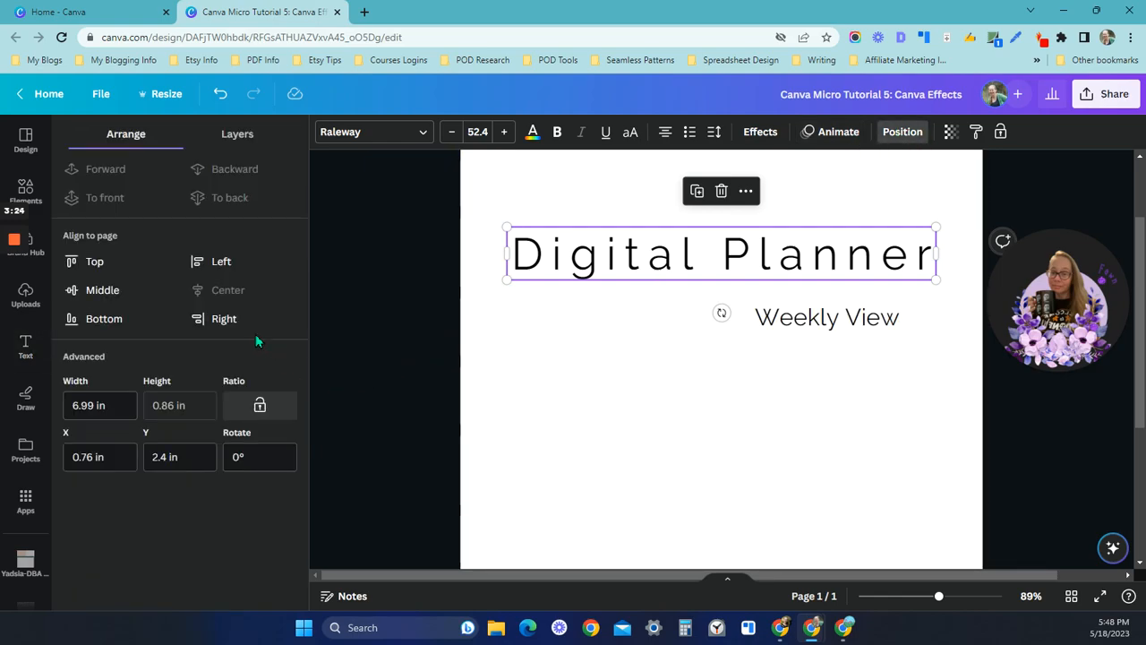
pyautogui.click(676, 345)
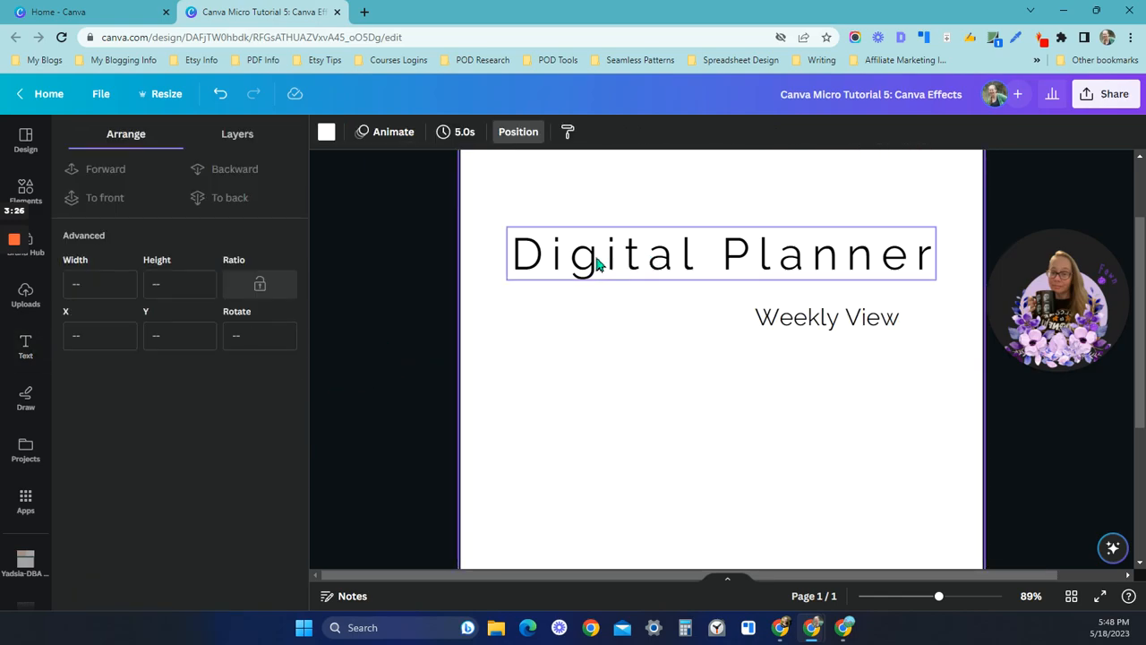
pyautogui.click(777, 269)
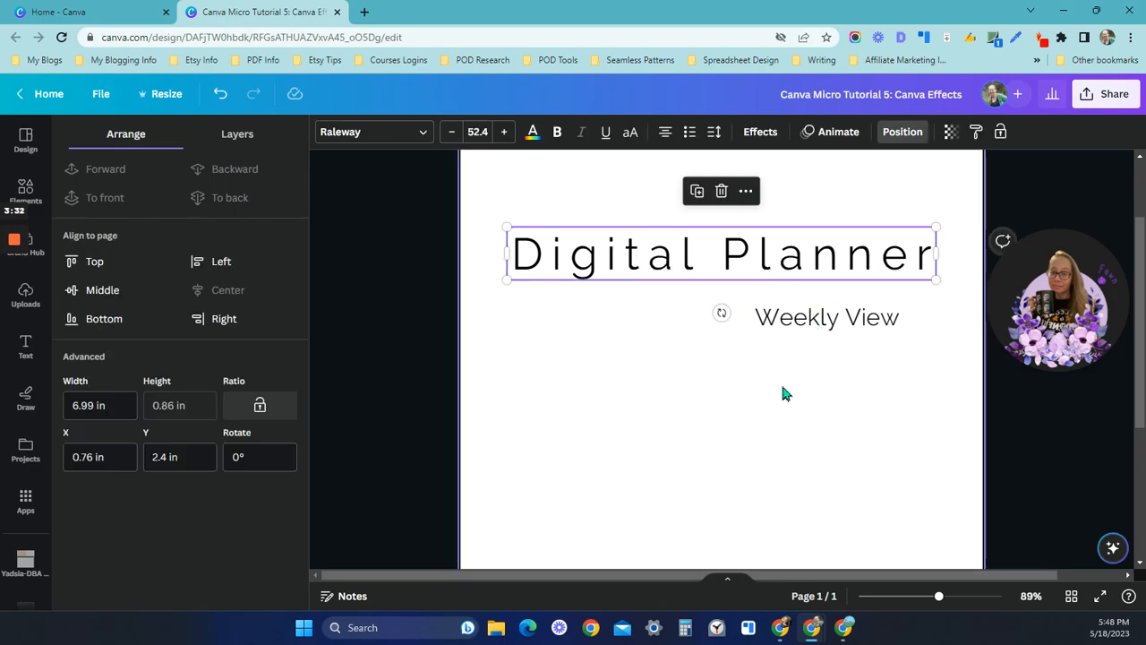
# Step: Duplicate the "Weekly View" text and move the copy down to about X 2.43 in, Y 5.13 in
pyautogui.click(816, 324)
pyautogui.click(802, 268)
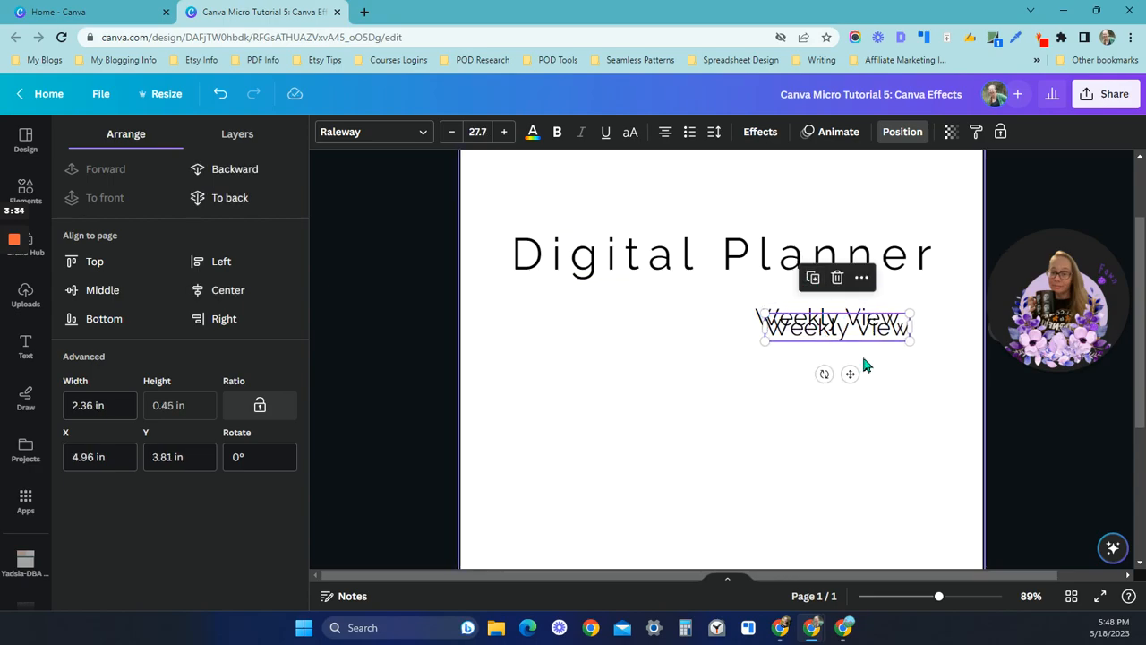
pyautogui.moveTo(850, 374); pyautogui.dragTo(696, 456)
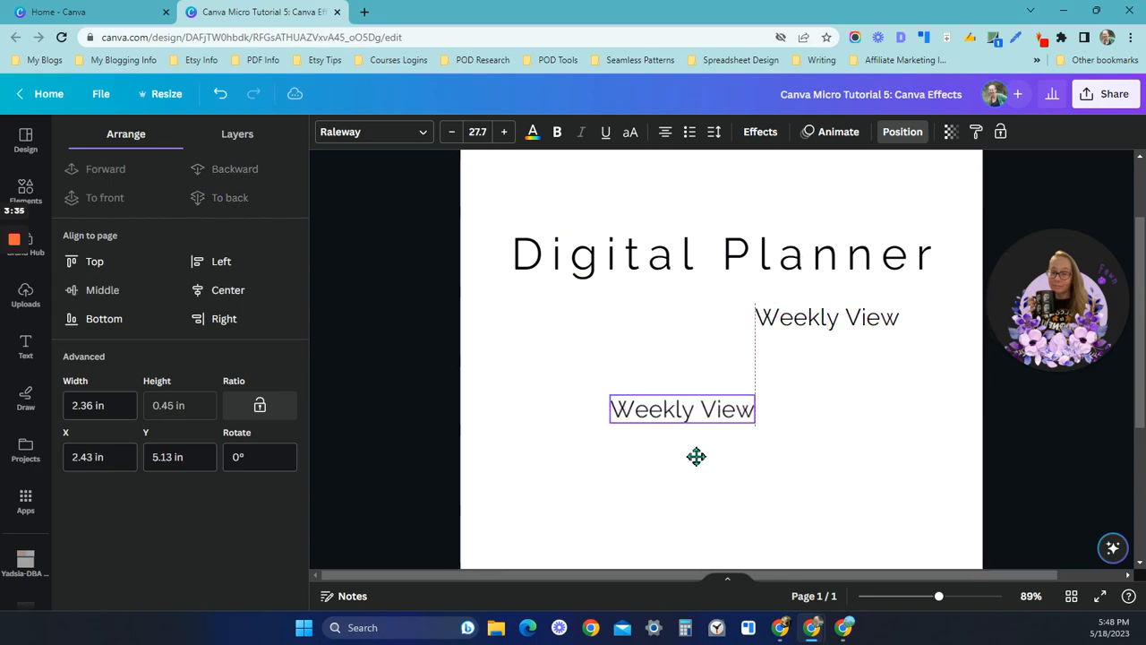
# Step: Add the lines "Monthly View" and "Yearly View" beneath "Weekly View" in the lower text copy
pyautogui.doubleClick(742, 415)
pyautogui.press('Escape')
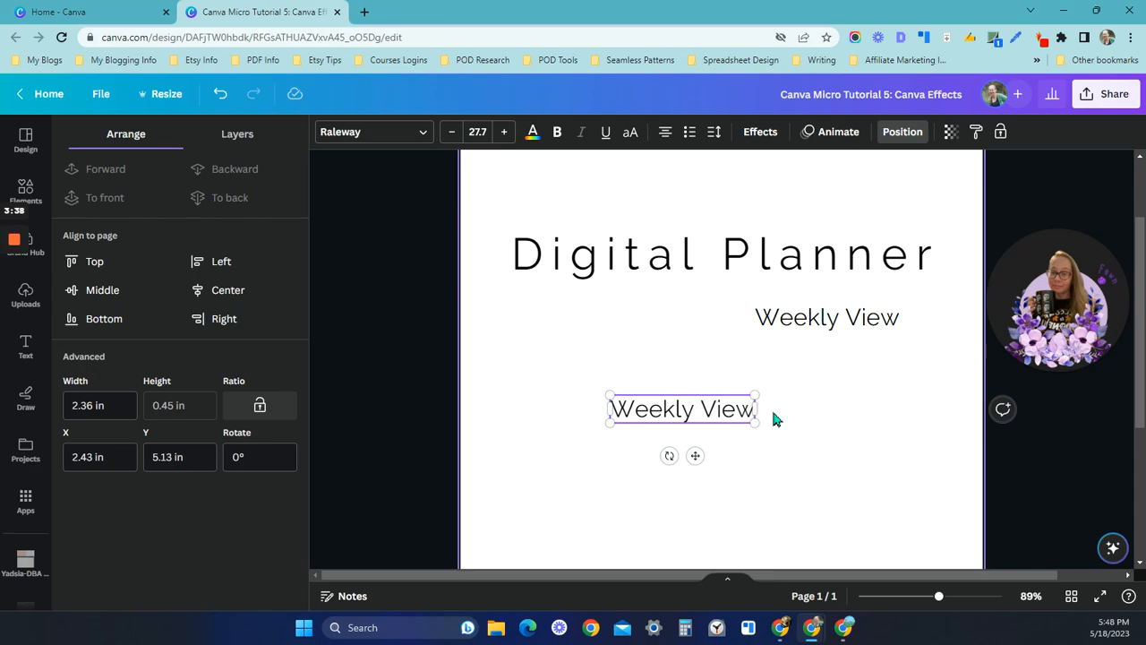
pyautogui.press('Return')
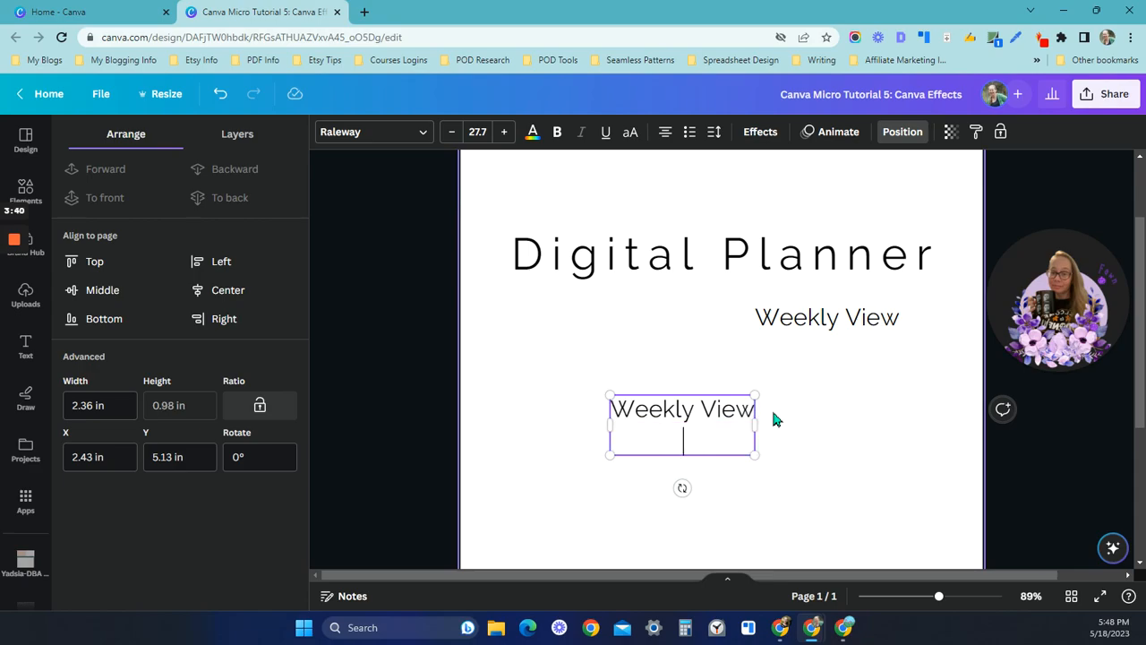
pyautogui.write('Monthly View')
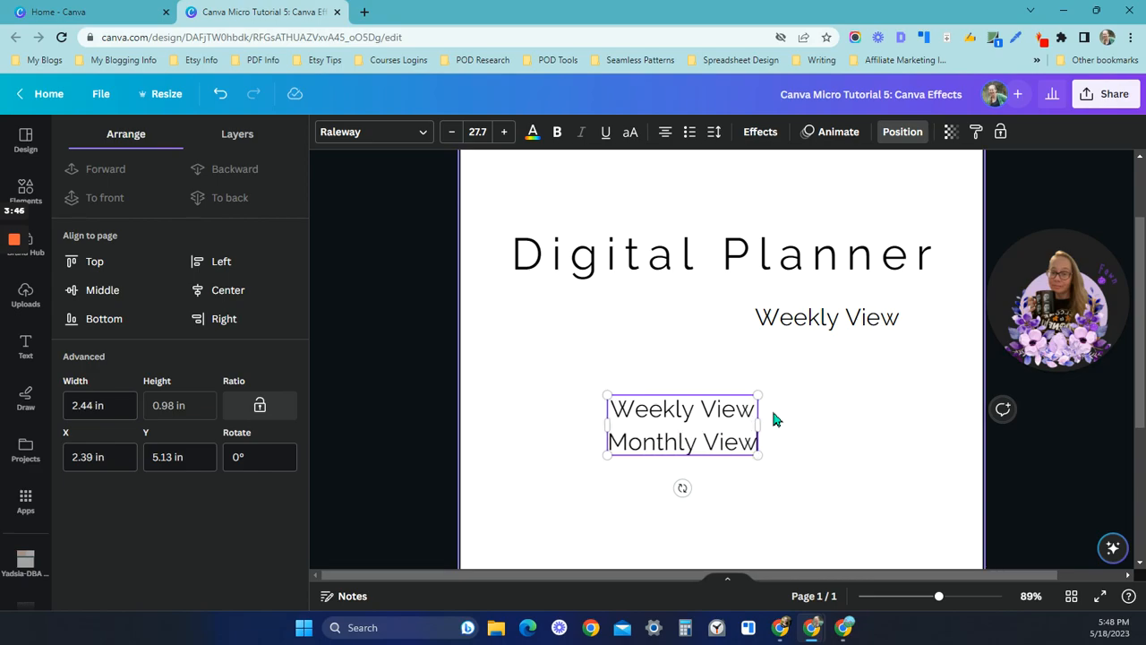
pyautogui.press('Return')
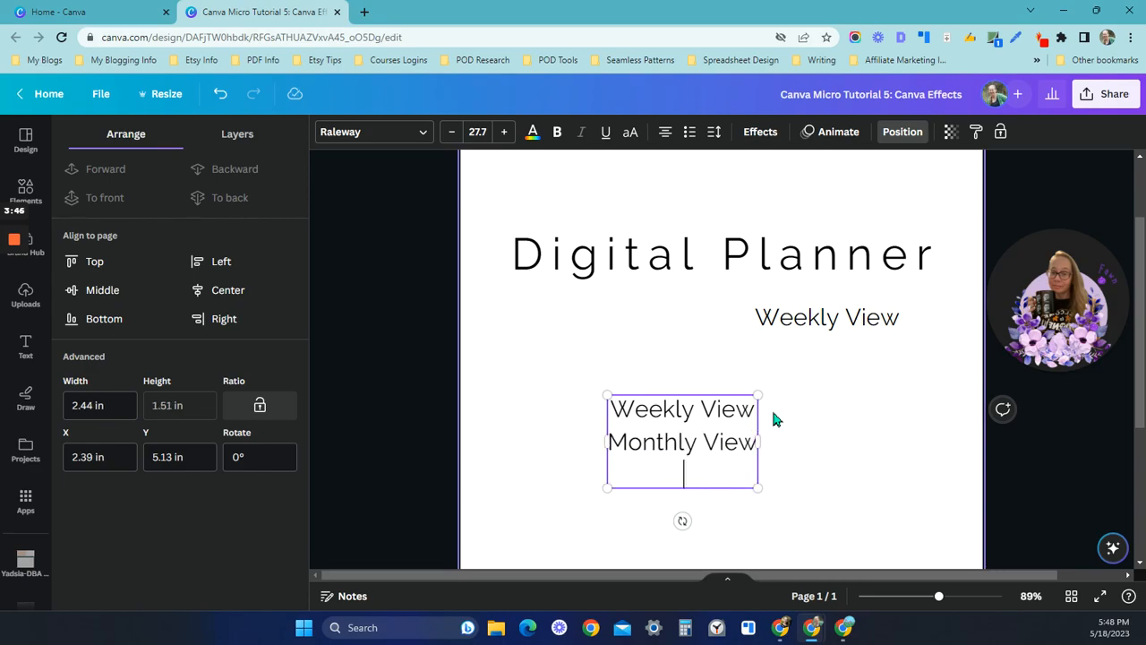
pyautogui.write('Yearly View')
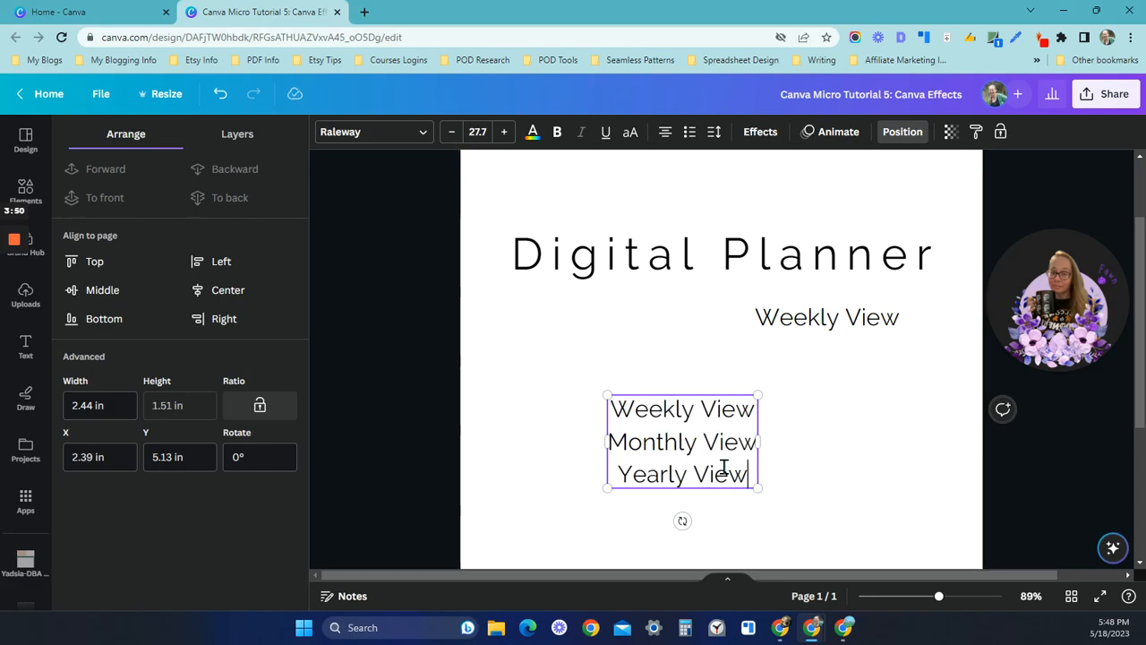
pyautogui.click(766, 443)
# Step: Try line spacings of about 1.1 and 1.12 on the three-line view text, then restore it to about 1.4
pyautogui.click(728, 434)
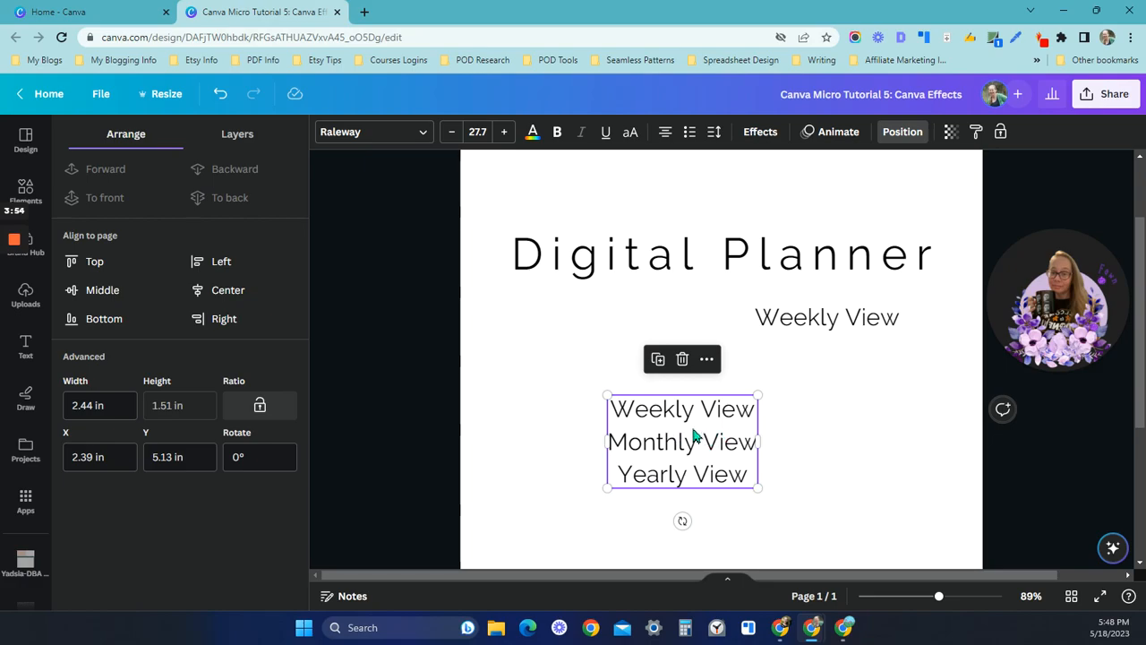
pyautogui.click(715, 136)
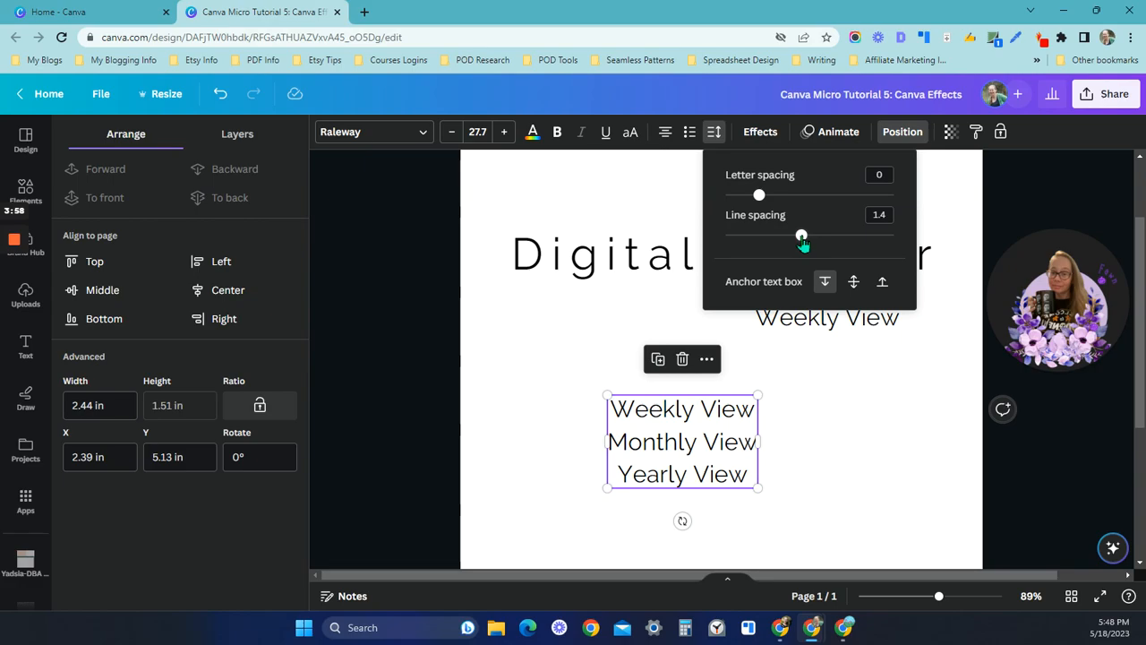
pyautogui.moveTo(803, 240); pyautogui.dragTo(779, 245)
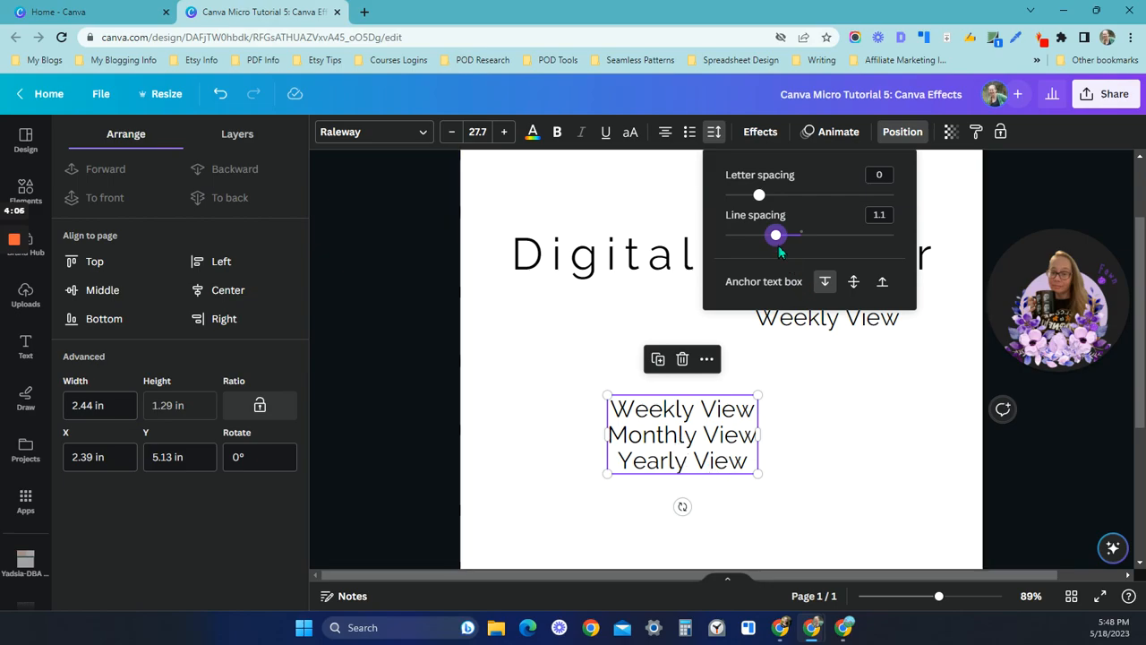
pyautogui.moveTo(776, 234); pyautogui.dragTo(804, 246)
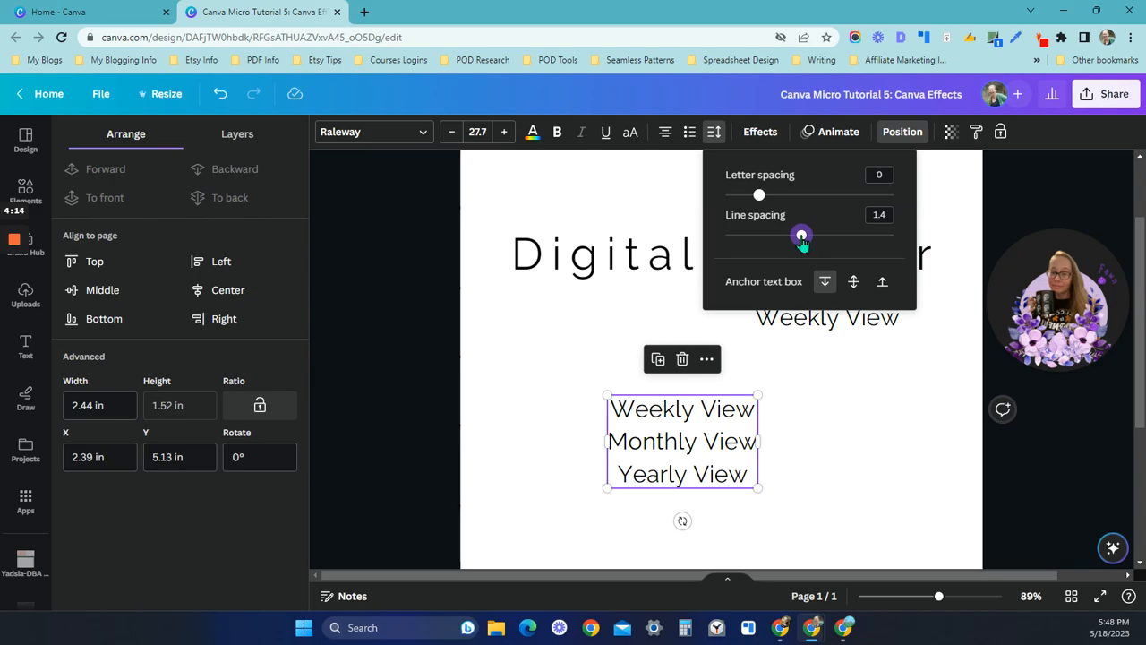
pyautogui.moveTo(801, 238); pyautogui.dragTo(783, 247)
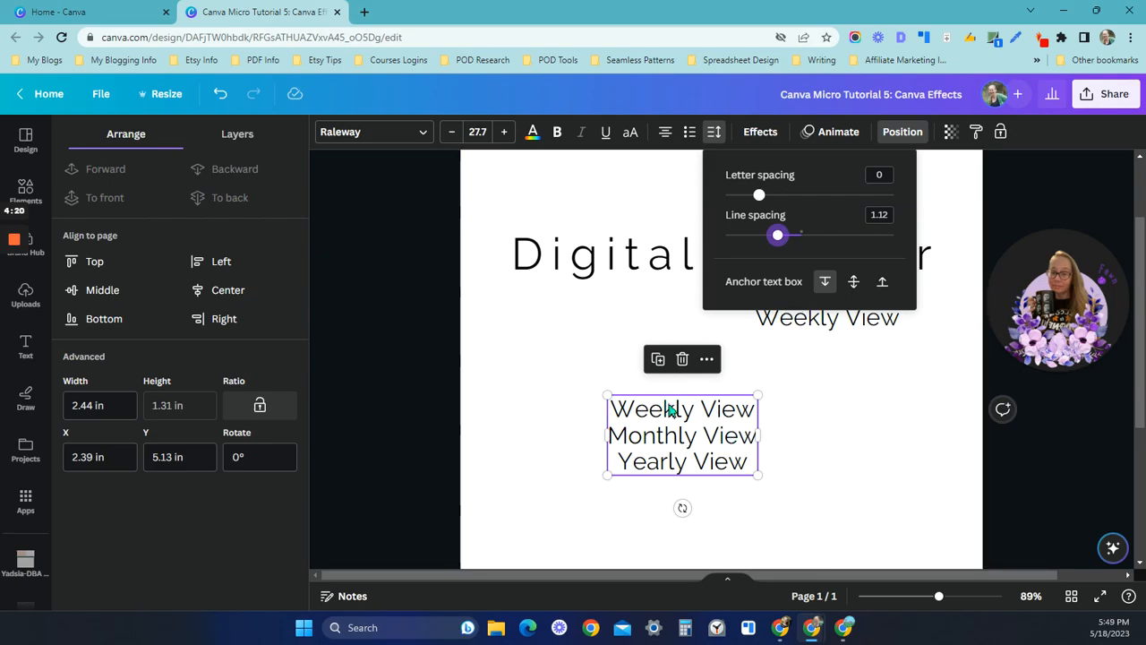
pyautogui.moveTo(777, 238); pyautogui.dragTo(802, 235)
pyautogui.click(838, 427)
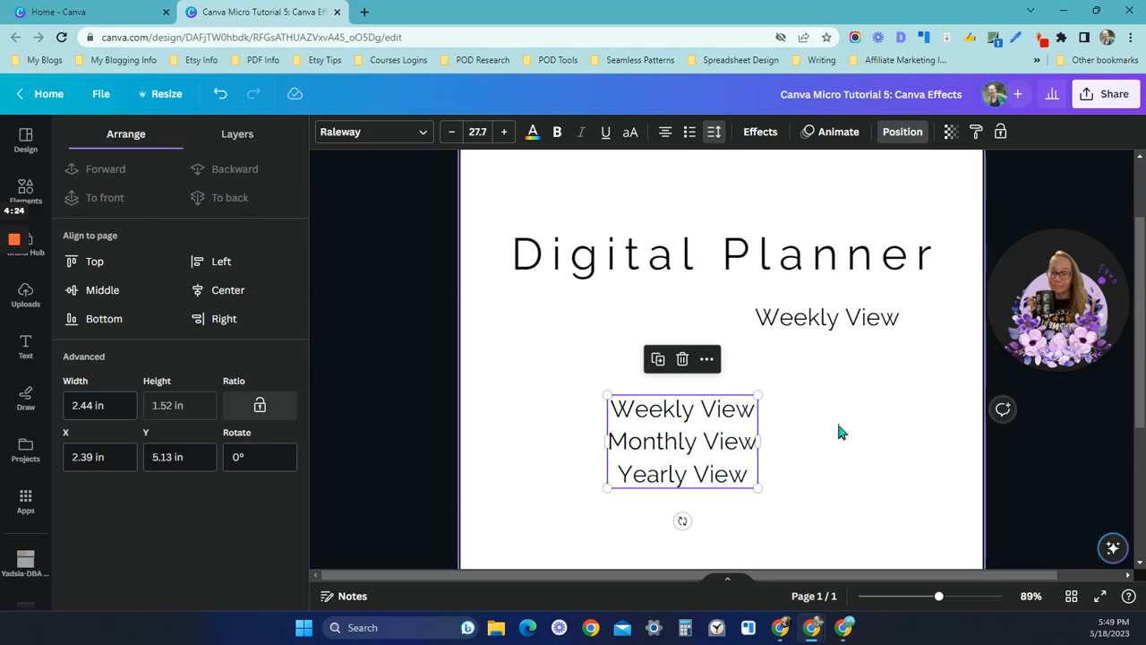
# Step: Delete the three-line view text from the page, keeping the single "Weekly View" subheading
pyautogui.click(838, 427)
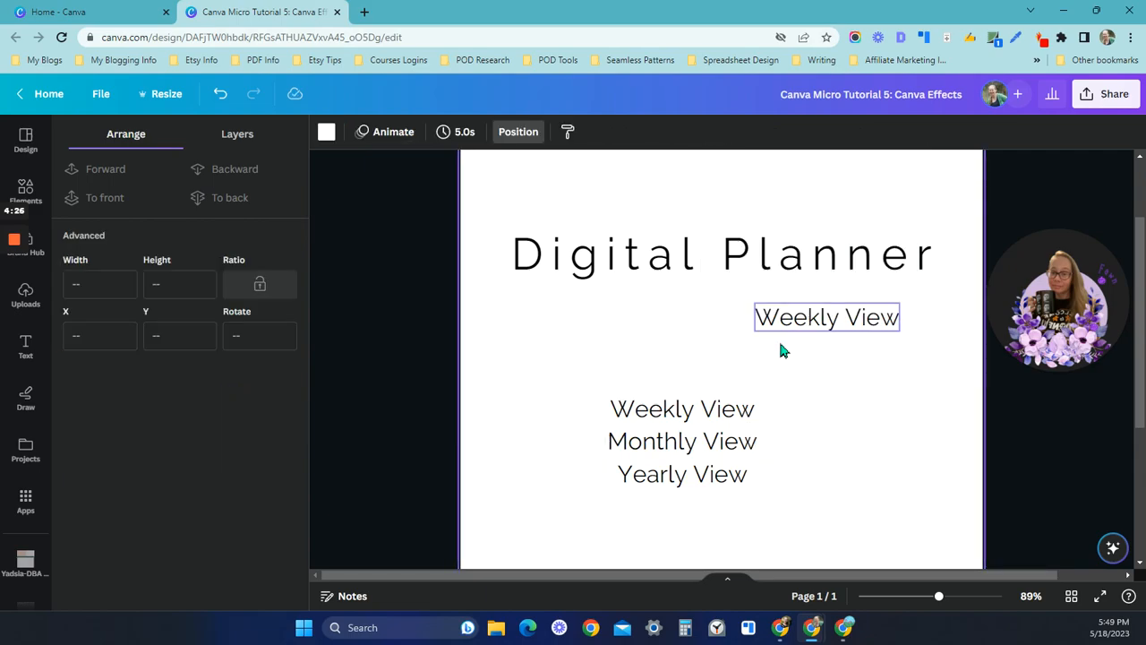
pyautogui.click(721, 456)
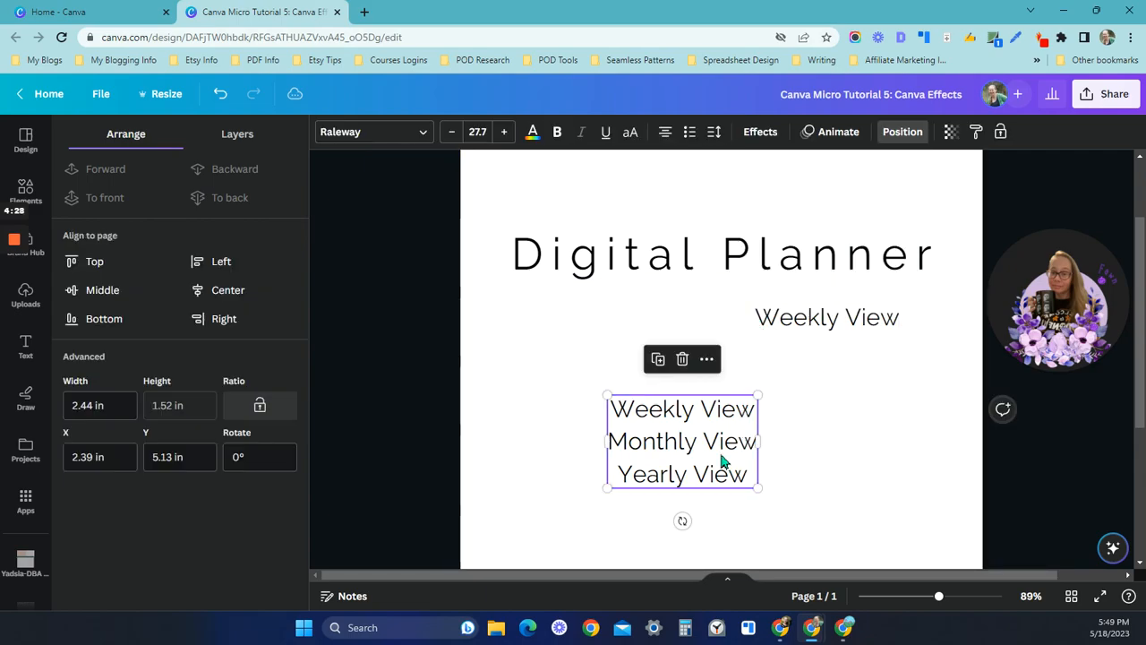
pyautogui.click(684, 358)
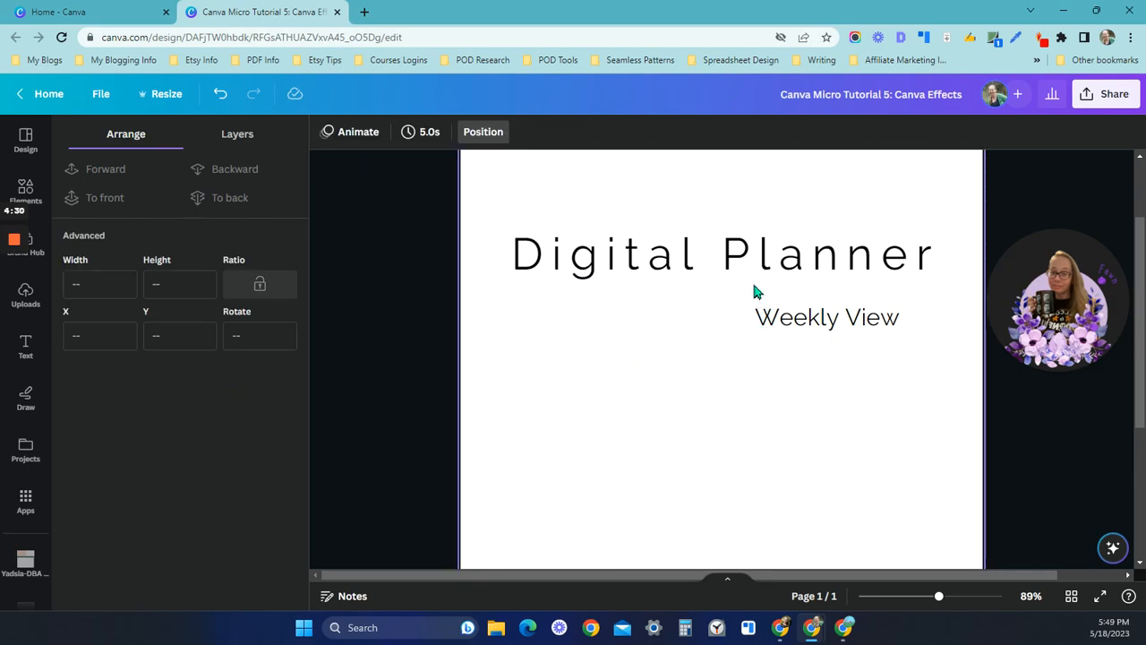
# Step: Apply the Shadow effect to the "Digital Planner" title, comparing it with the None style
pyautogui.click(734, 263)
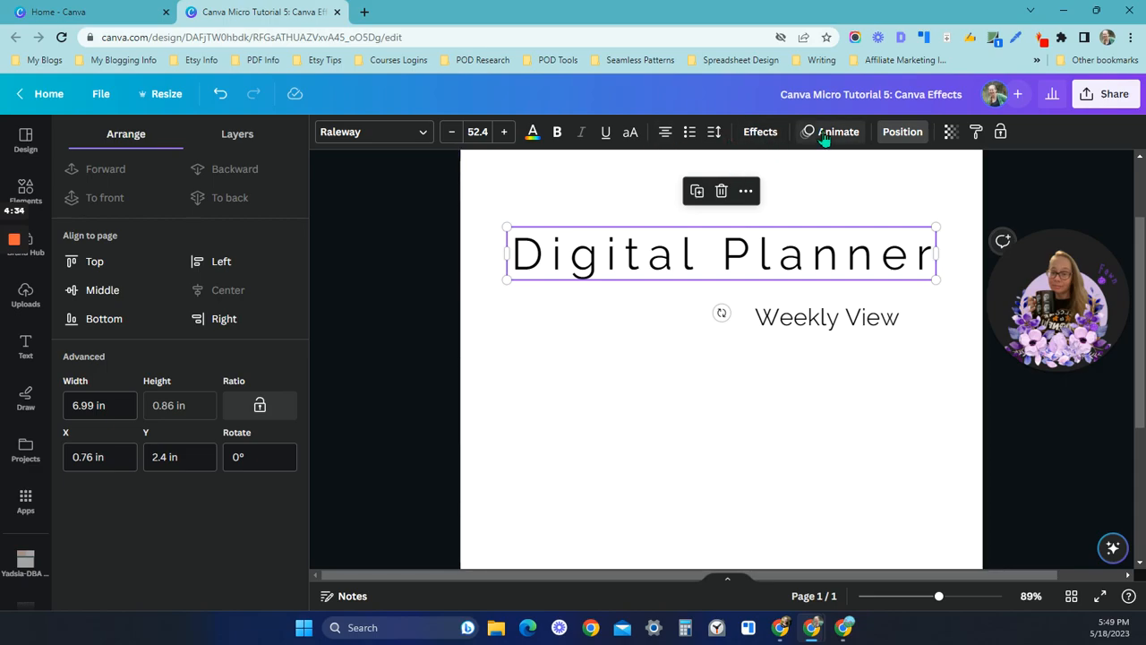
pyautogui.click(762, 135)
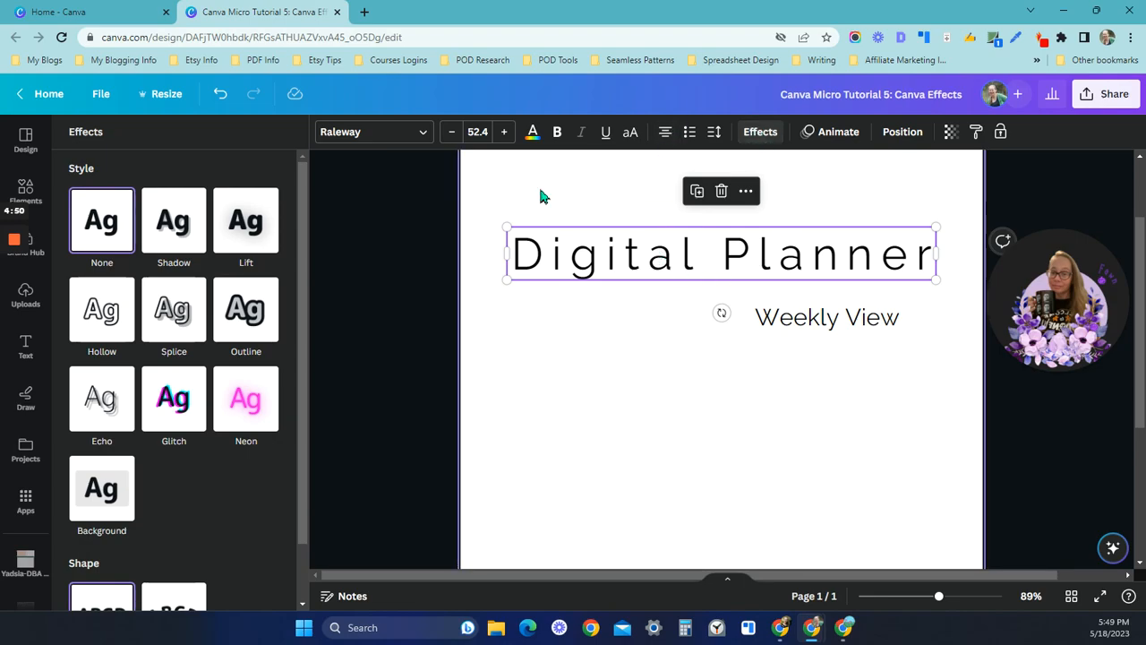
pyautogui.click(176, 235)
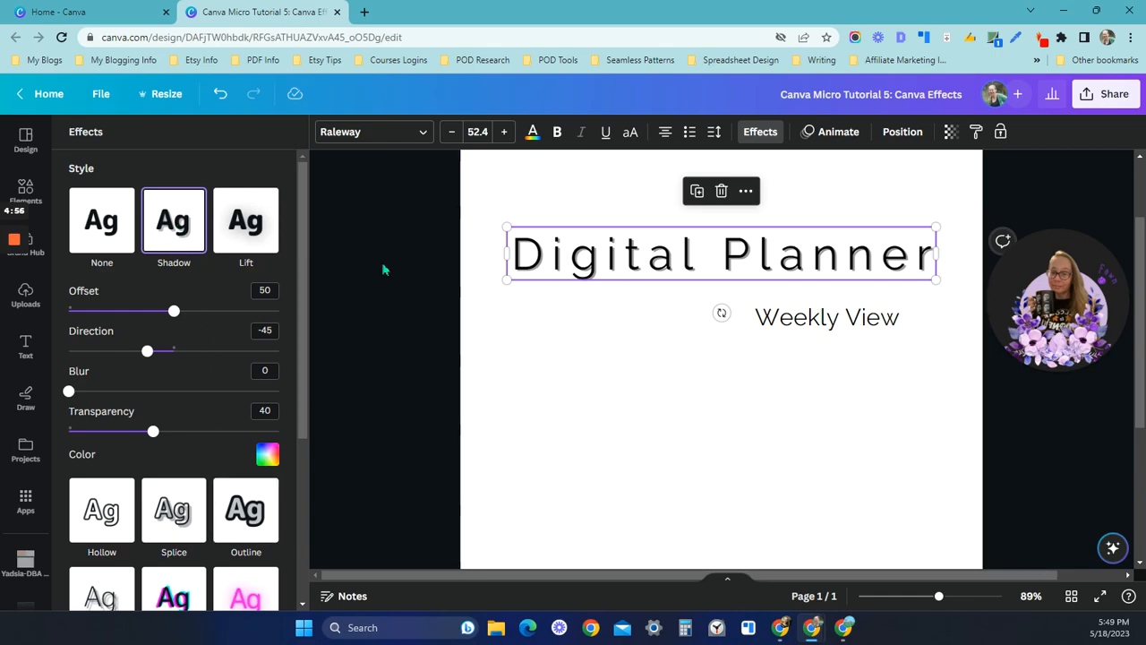
pyautogui.click(107, 217)
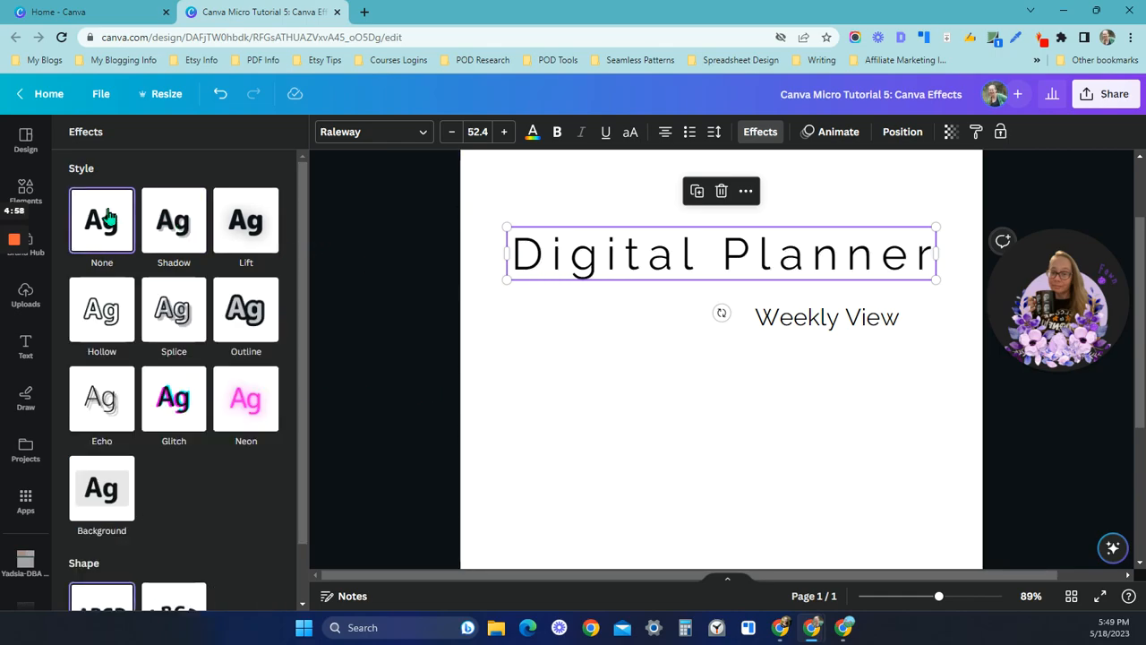
pyautogui.click(184, 231)
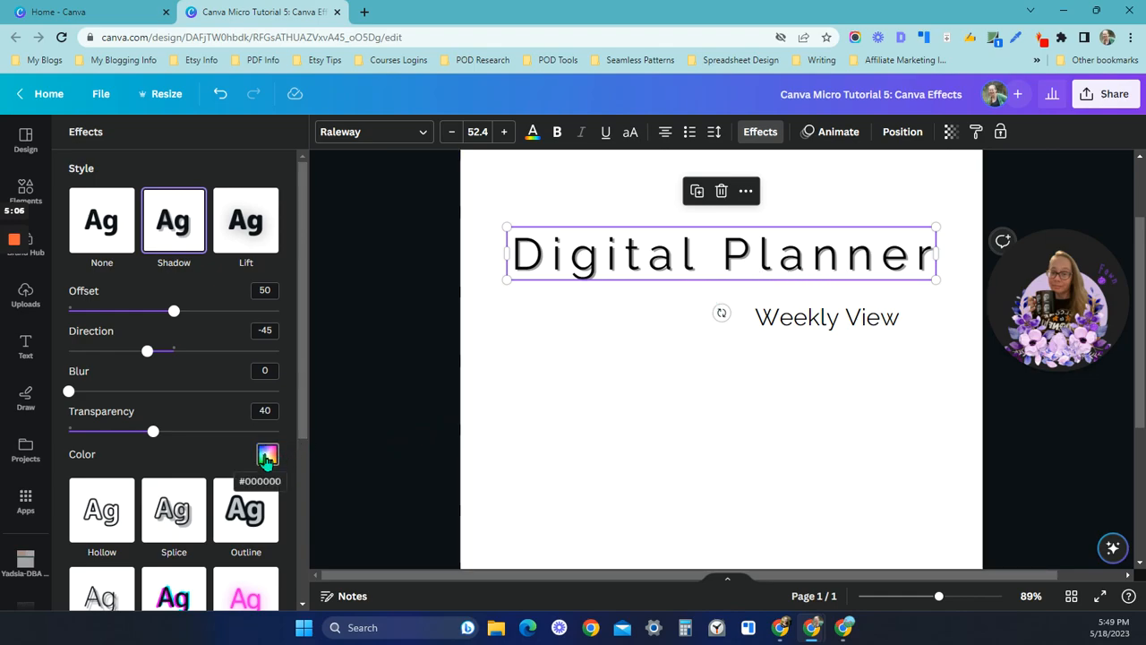
# Step: Colour the title's shadow with the purple from Blog Colors and inspect it along with its offset and direction settings
pyautogui.click(268, 456)
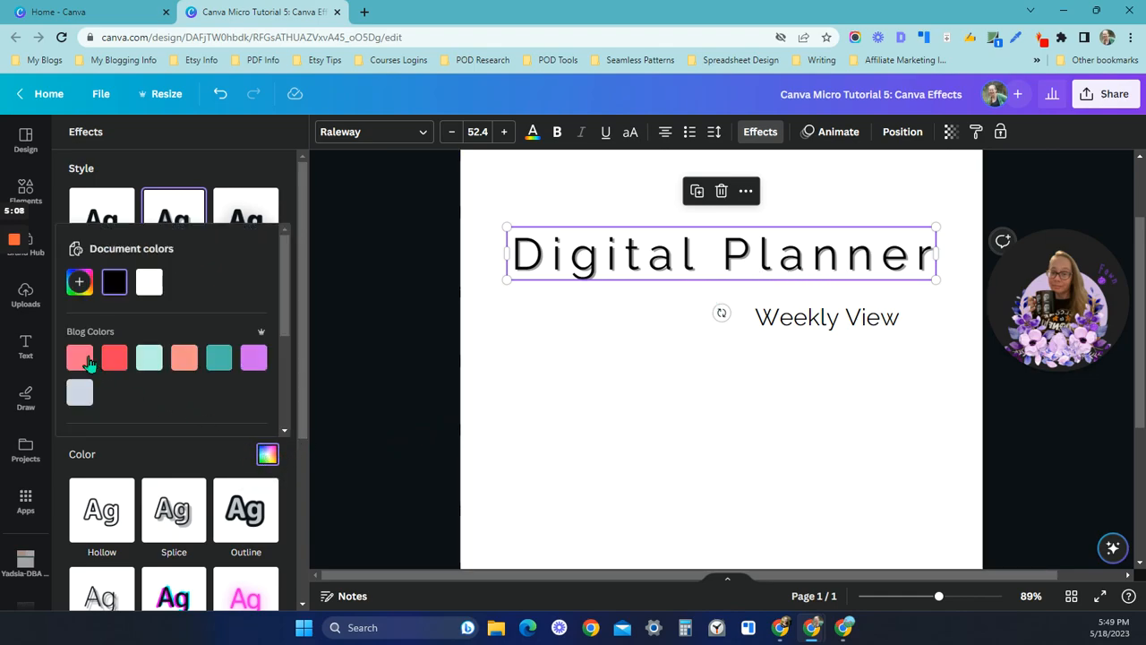
pyautogui.click(253, 358)
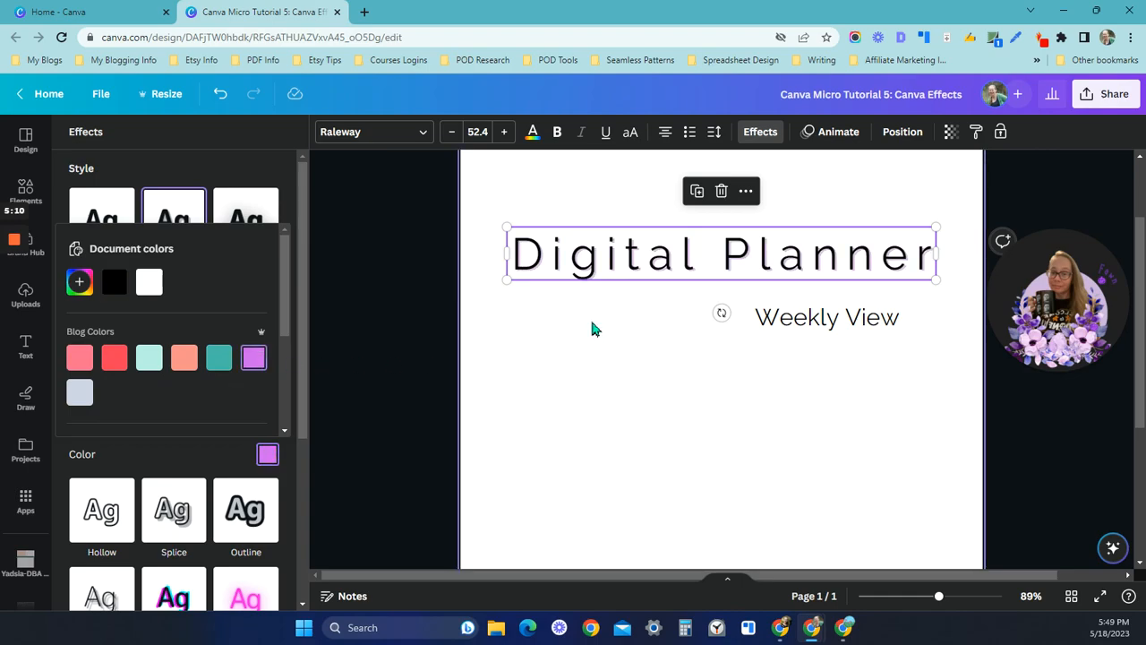
pyautogui.click(958, 596)
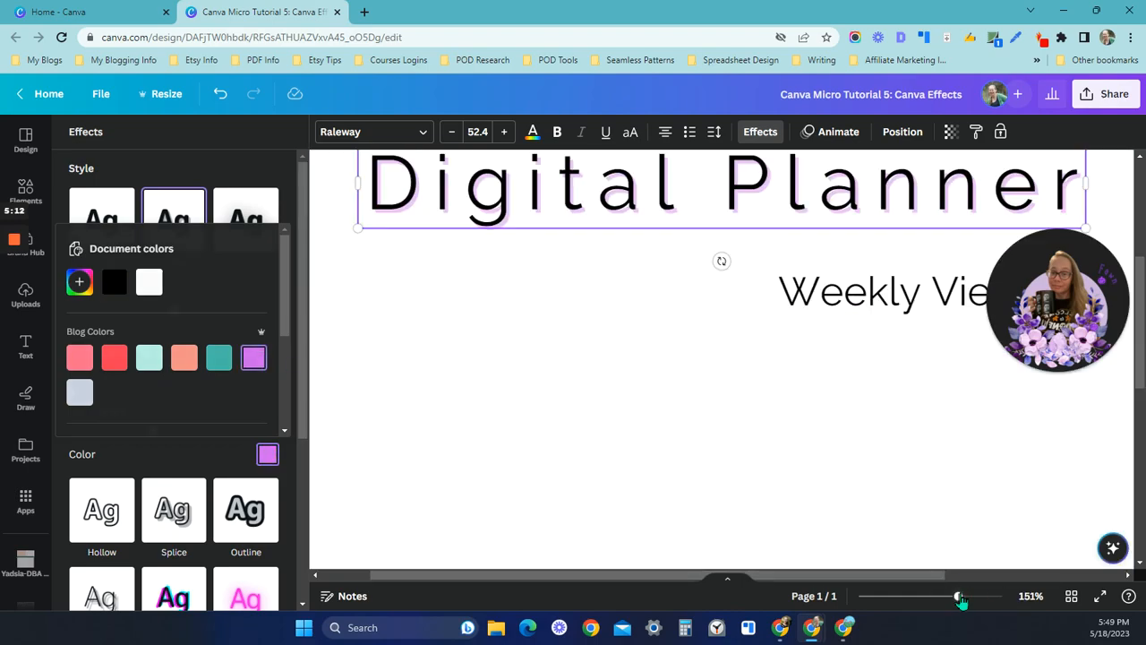
pyautogui.scroll(1, 833, 494)
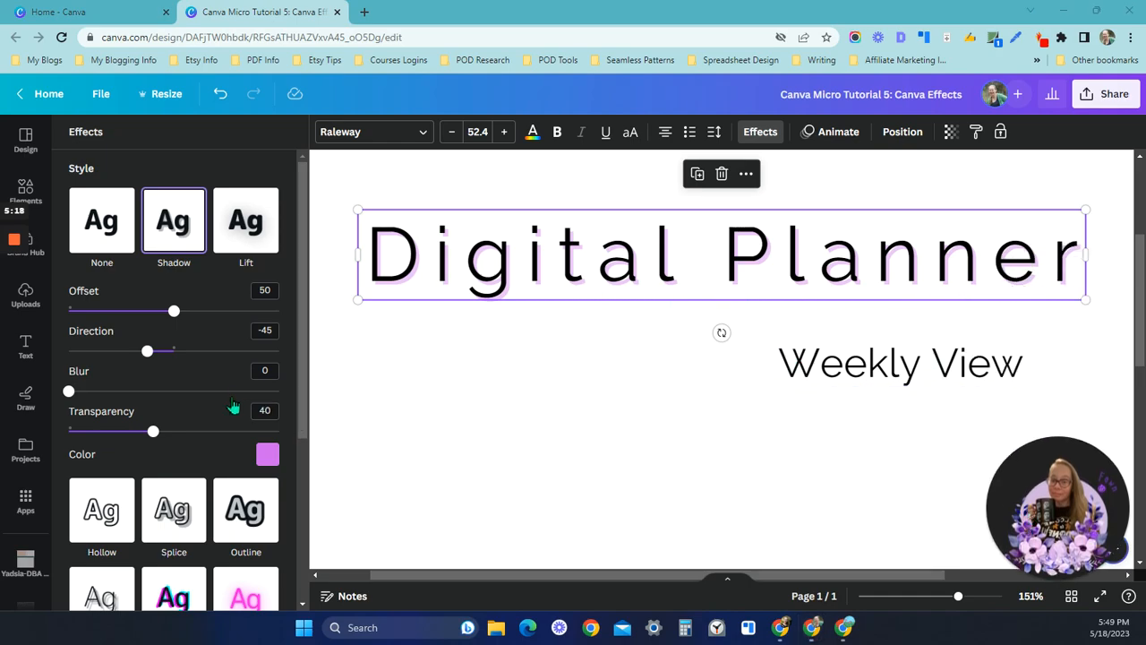
pyautogui.moveTo(175, 319)
pyautogui.mouseDown()
pyautogui.moveTo(256, 324)
pyautogui.moveTo(163, 322)
pyautogui.moveTo(176, 324)
pyautogui.mouseUp()
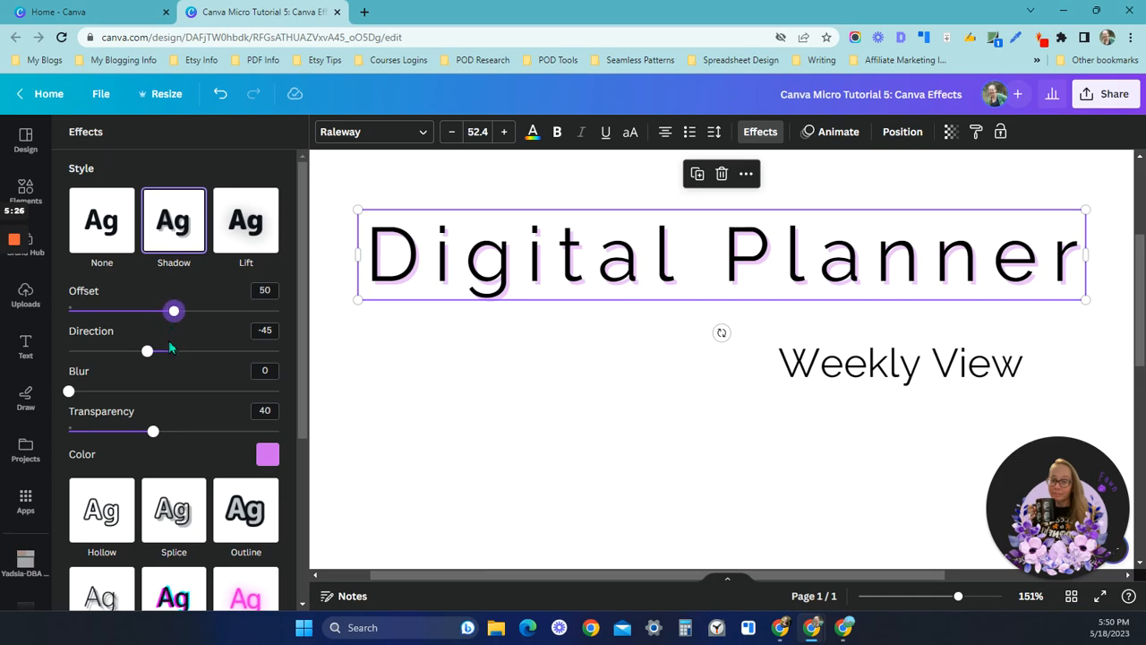
pyautogui.click(147, 352)
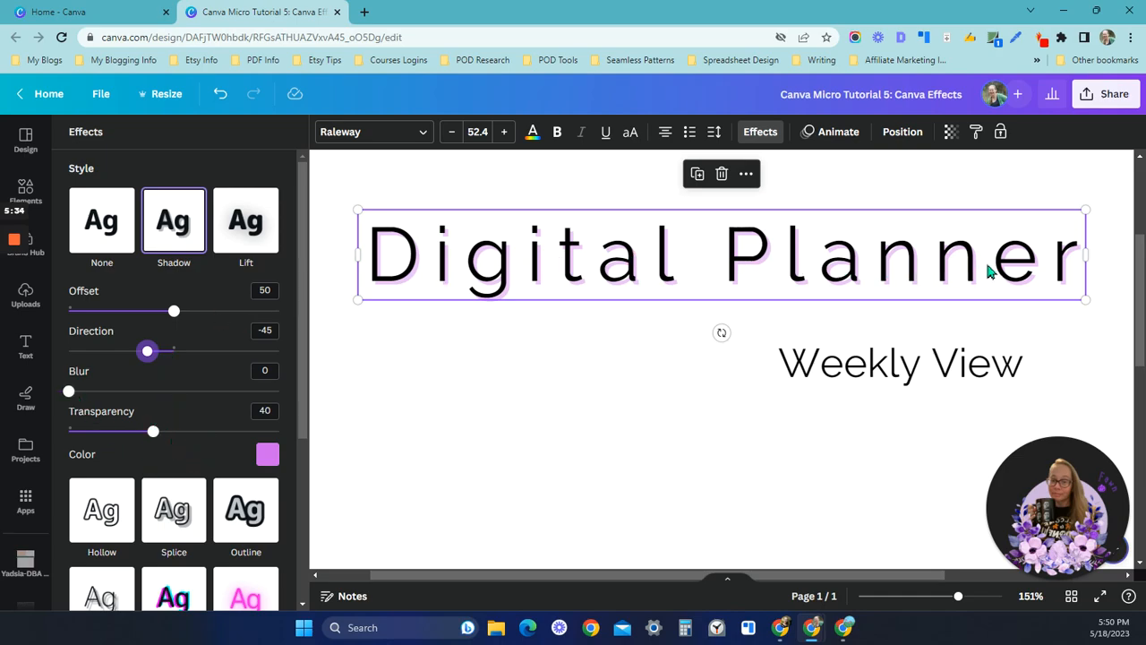
# Step: Try the Lift, Hollow and Splice effects in turn on the "Digital Planner" title
pyautogui.click(247, 223)
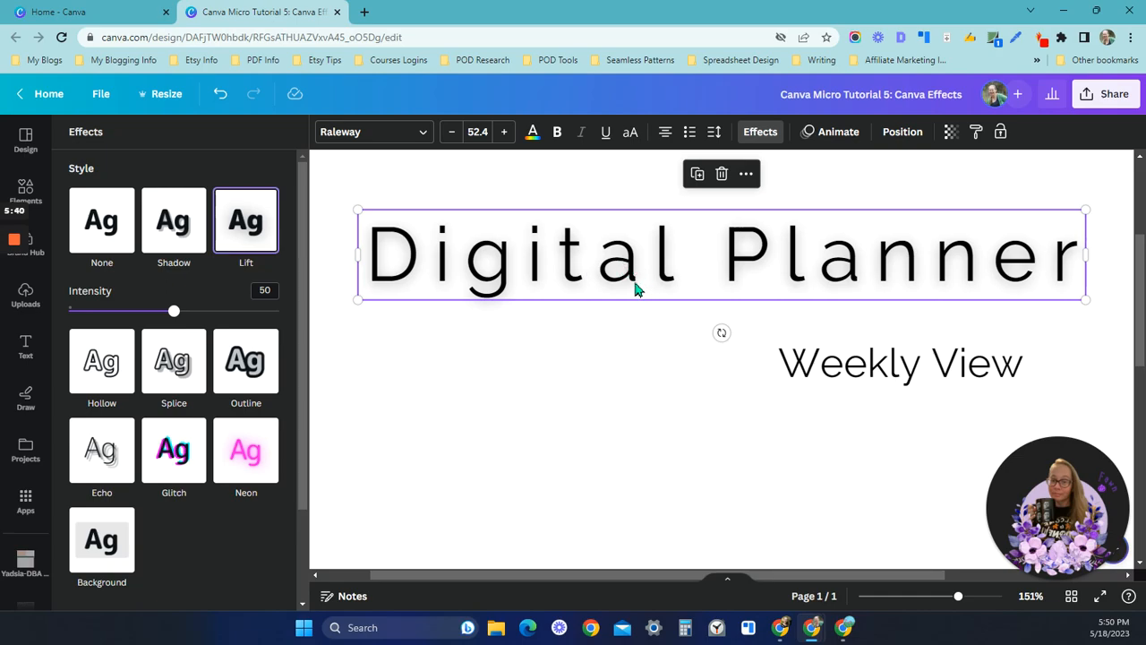
pyautogui.click(111, 369)
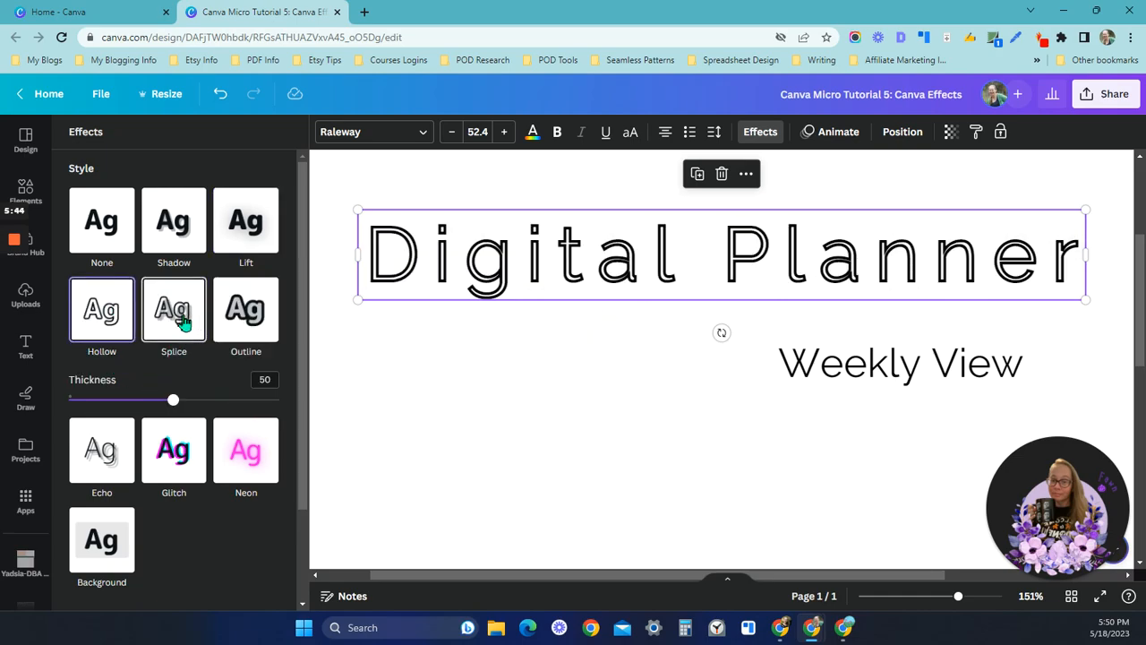
pyautogui.click(183, 323)
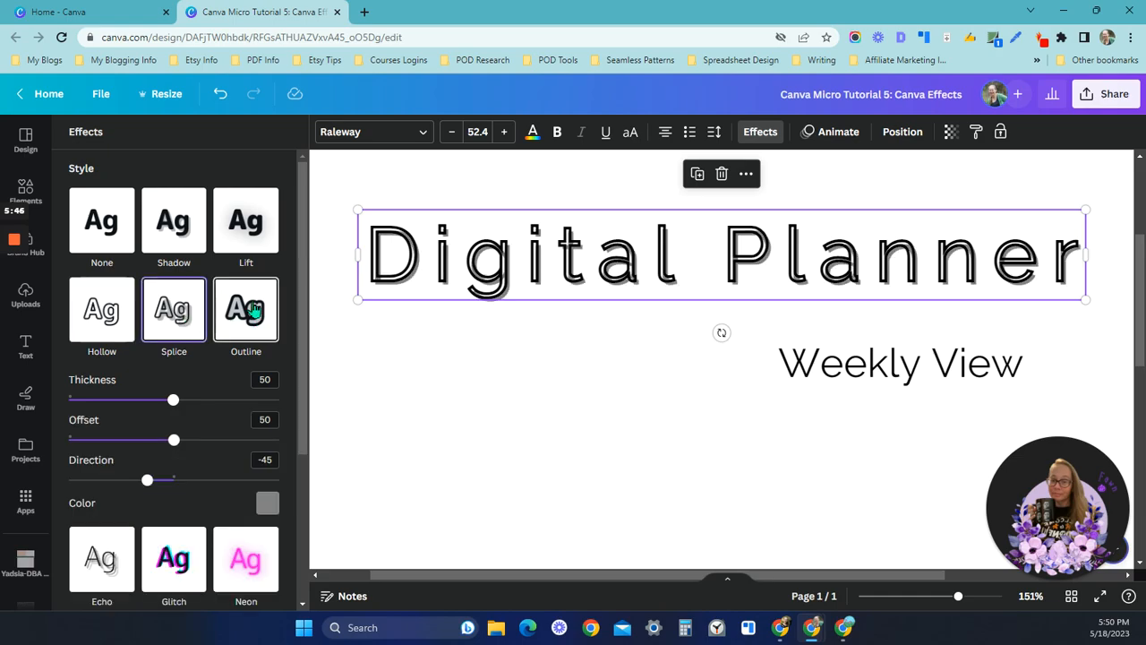
# Step: Apply the Outline effect to the title and colour the outline with the purple from Blog Colors
pyautogui.click(255, 309)
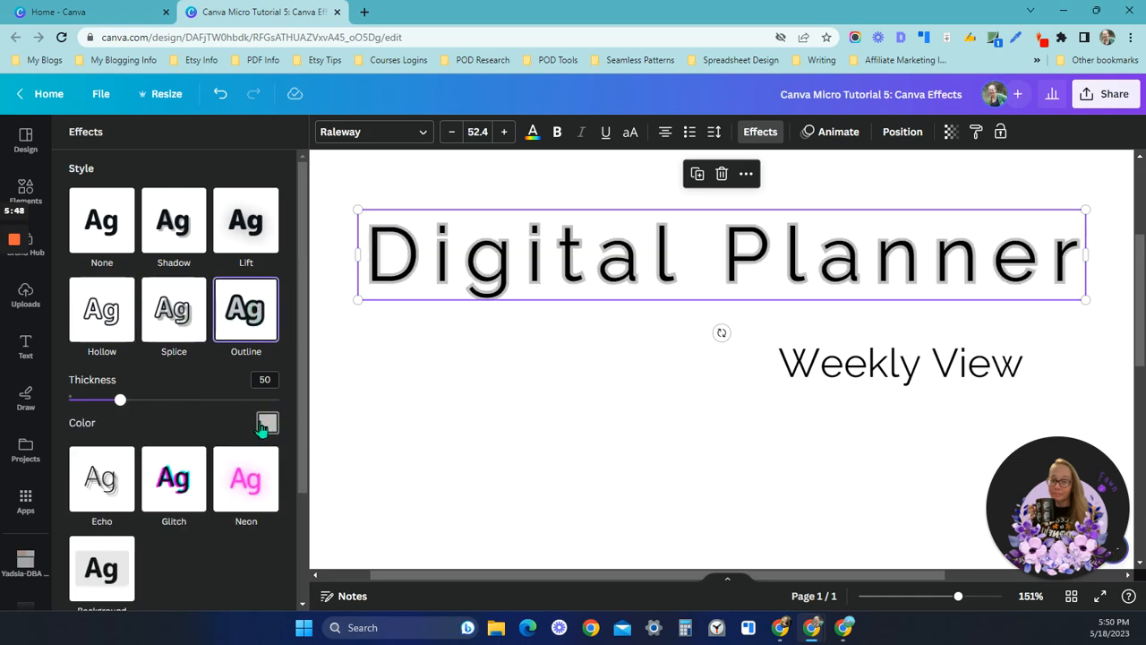
pyautogui.click(267, 423)
pyautogui.click(253, 326)
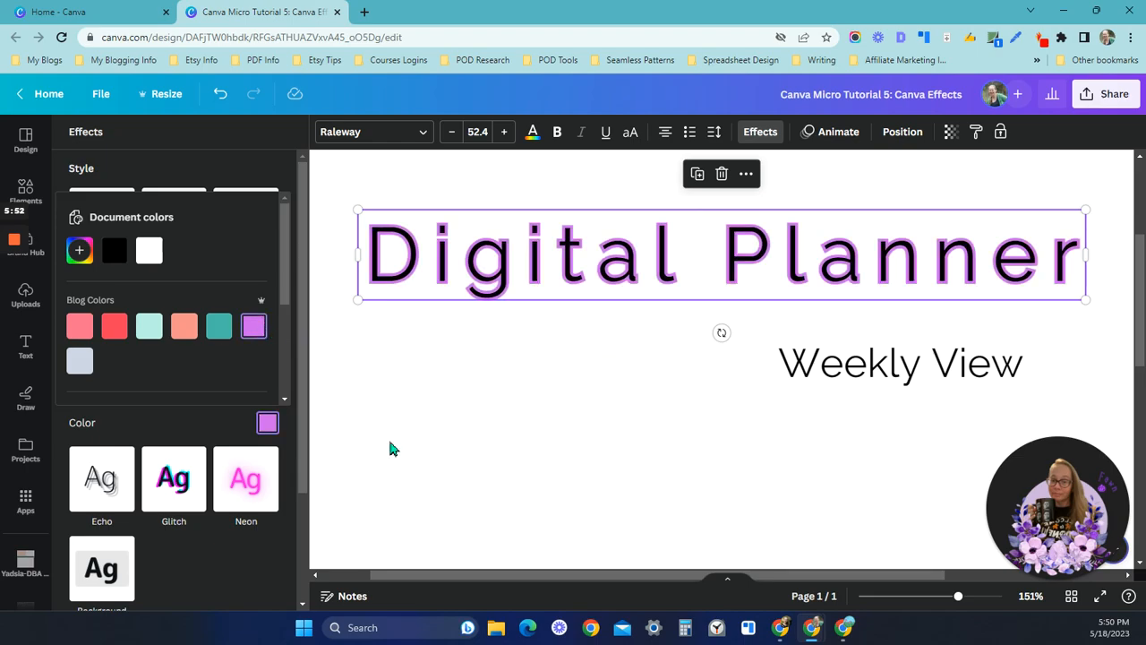
# Step: Apply the Echo effect to the title in the Blog Colors purple and look through the default colours
pyautogui.click(109, 481)
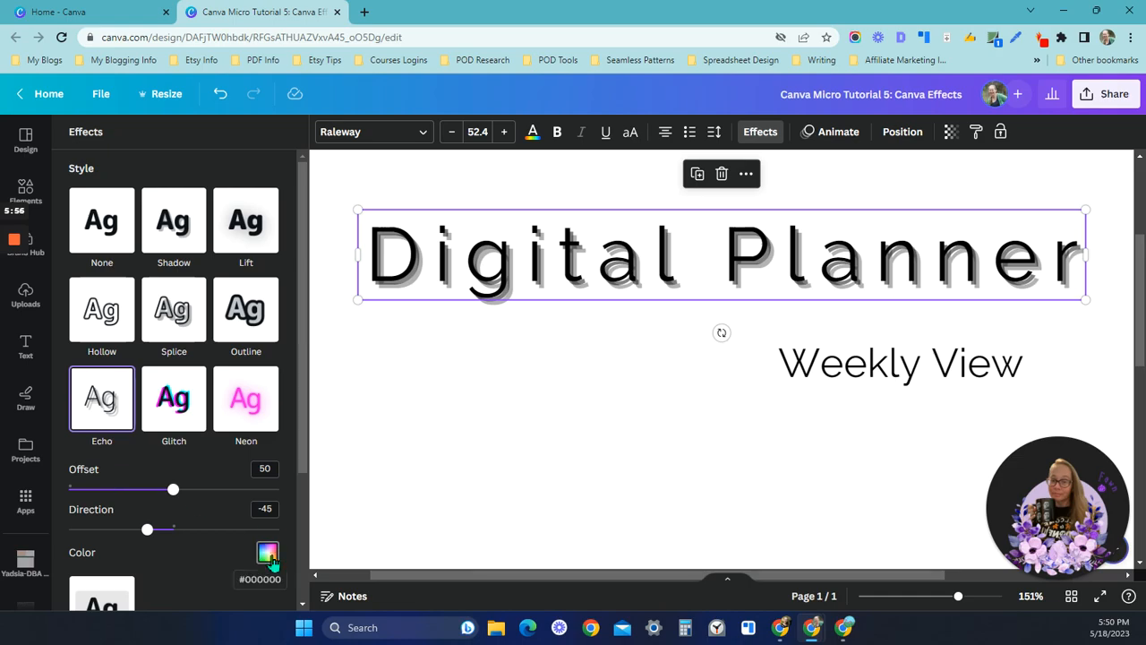
pyautogui.click(267, 552)
pyautogui.click(254, 457)
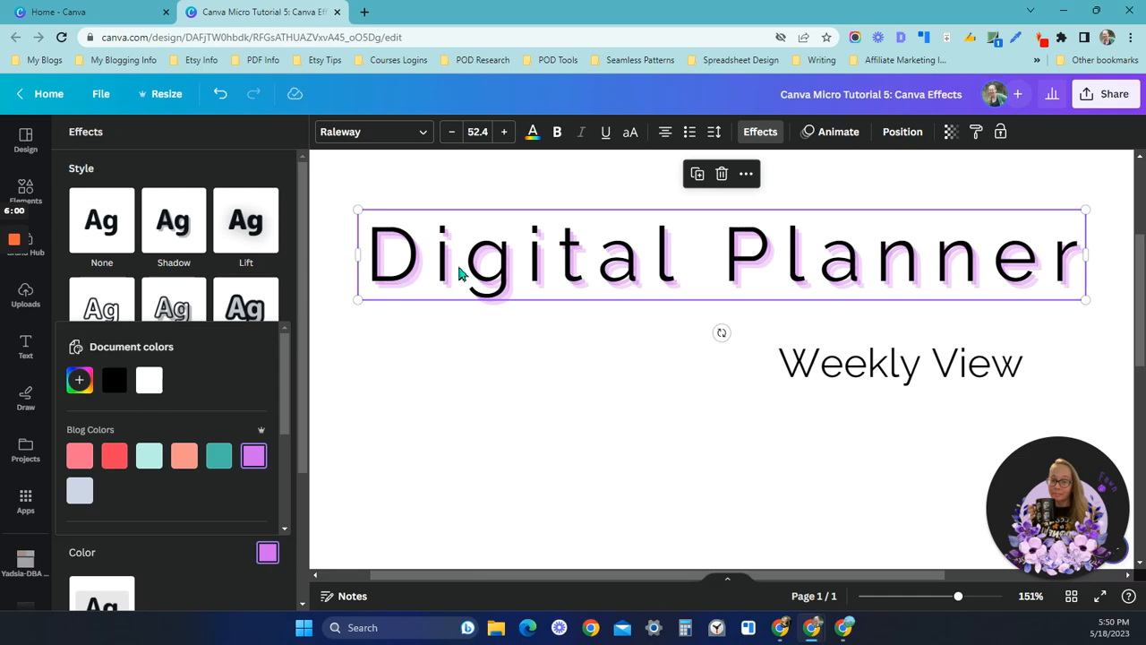
pyautogui.scroll(-3, 224, 466)
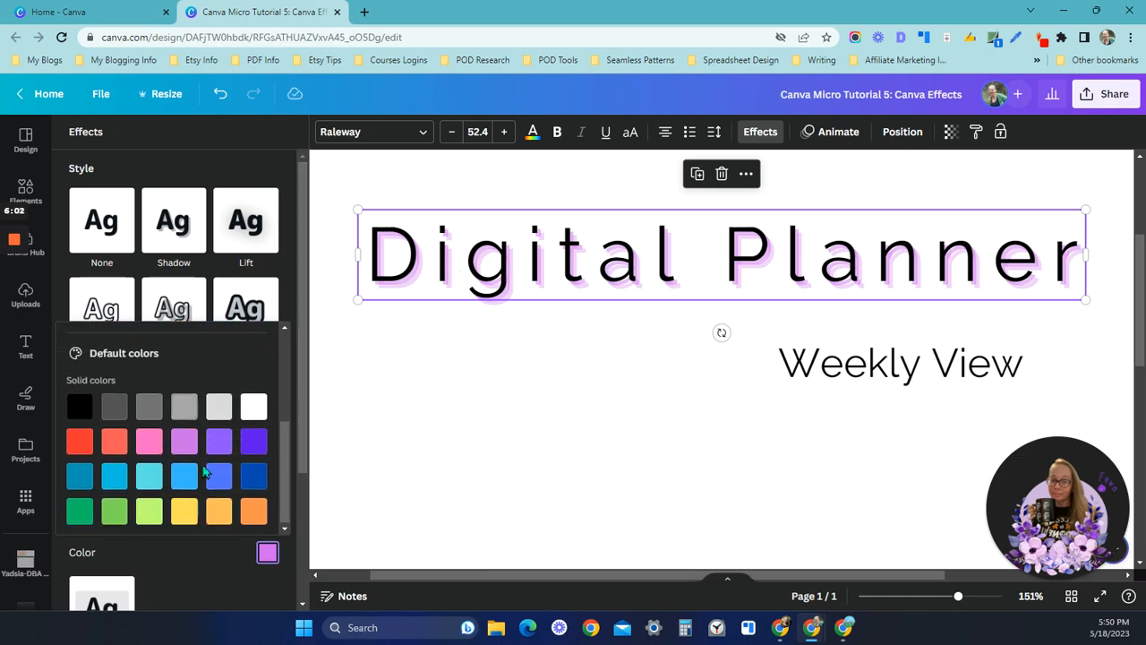
pyautogui.scroll(-2, 230, 259)
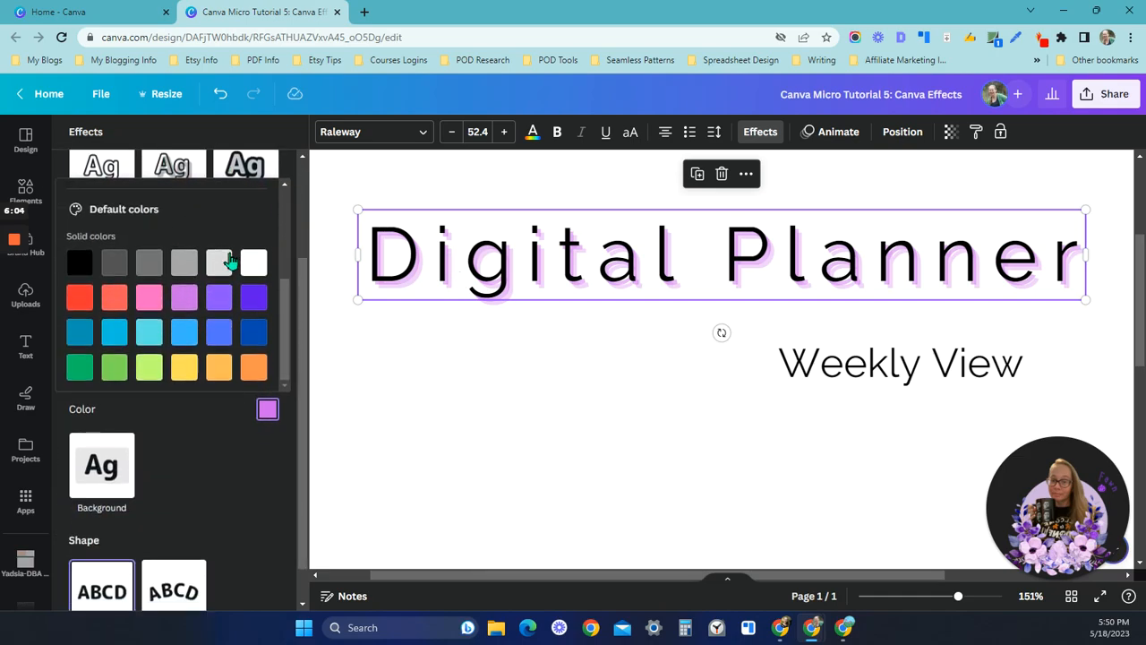
pyautogui.scroll(1, 154, 414)
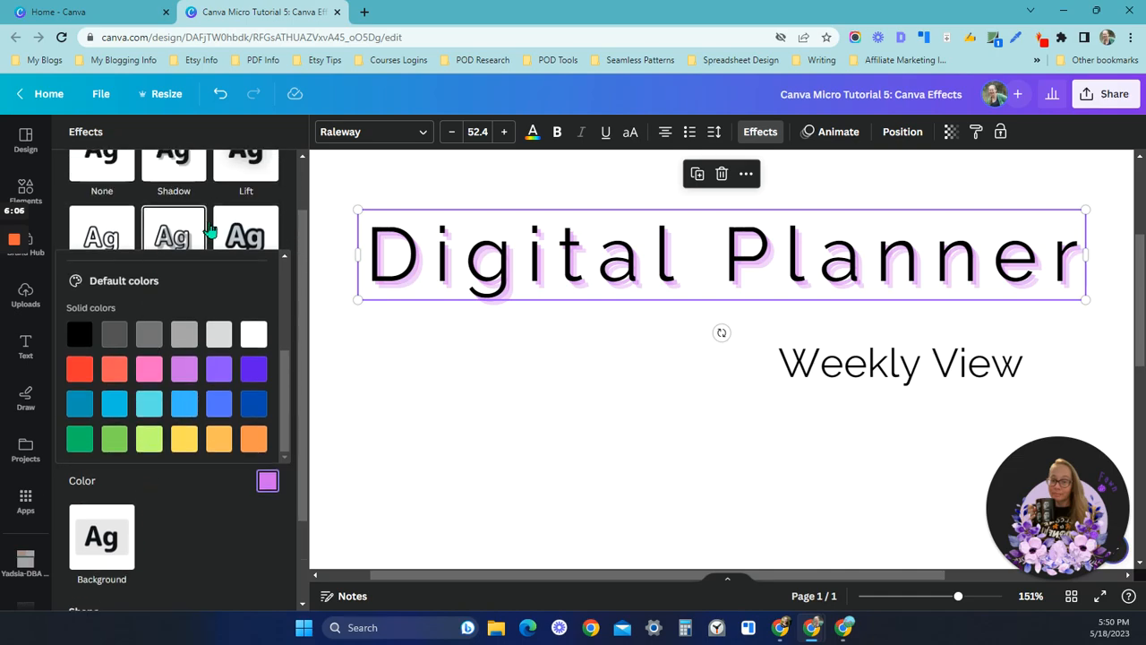
# Step: Try the Outline, Echo, Glitch and Neon effects in turn on the "Digital Planner" title
pyautogui.click(230, 231)
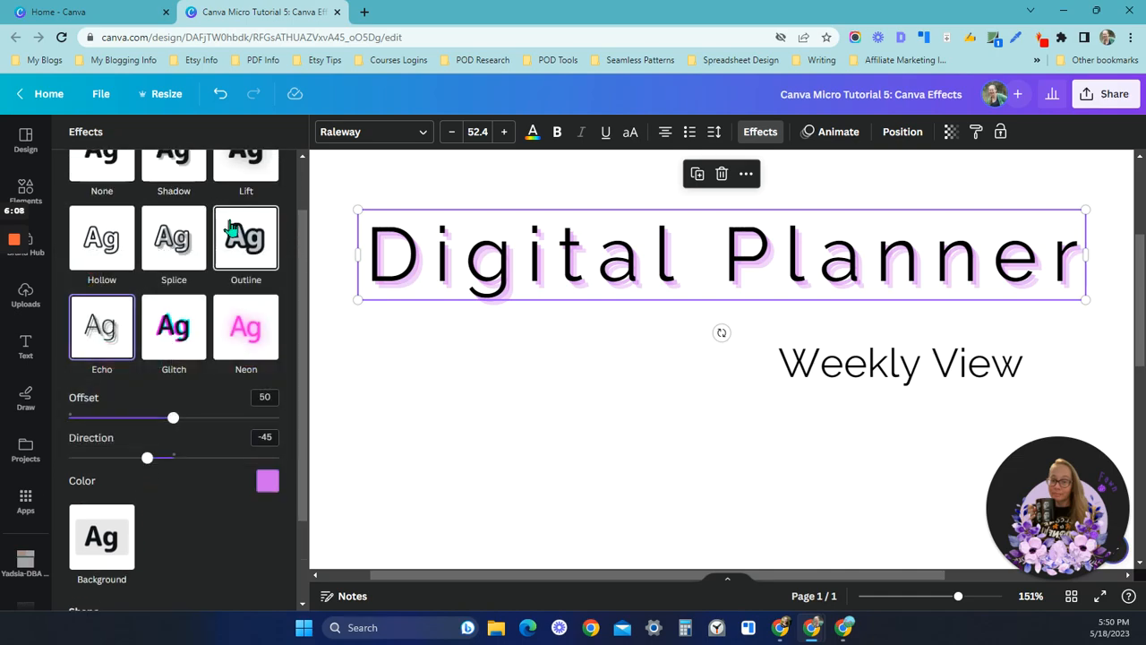
pyautogui.click(230, 231)
pyautogui.click(111, 423)
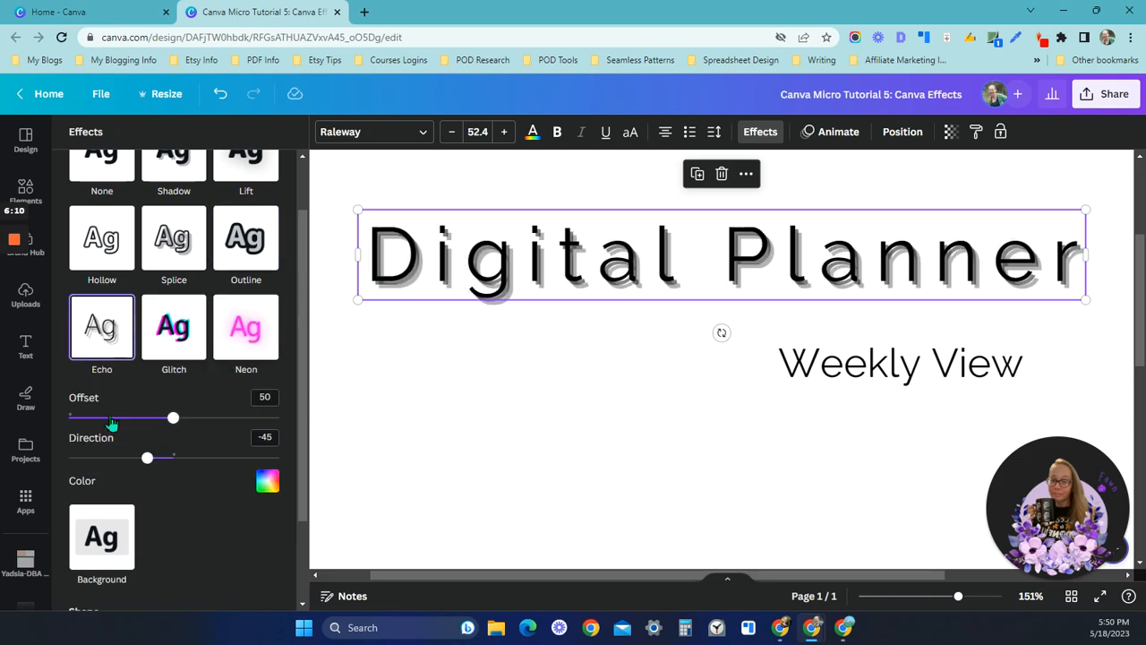
pyautogui.click(185, 347)
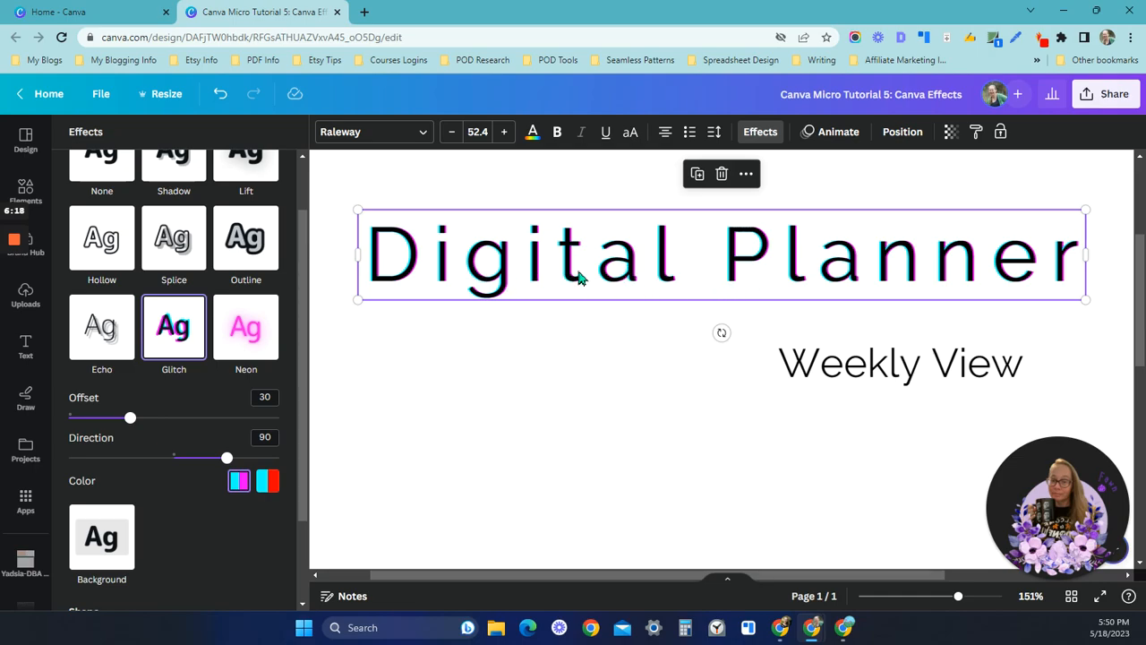
pyautogui.click(257, 322)
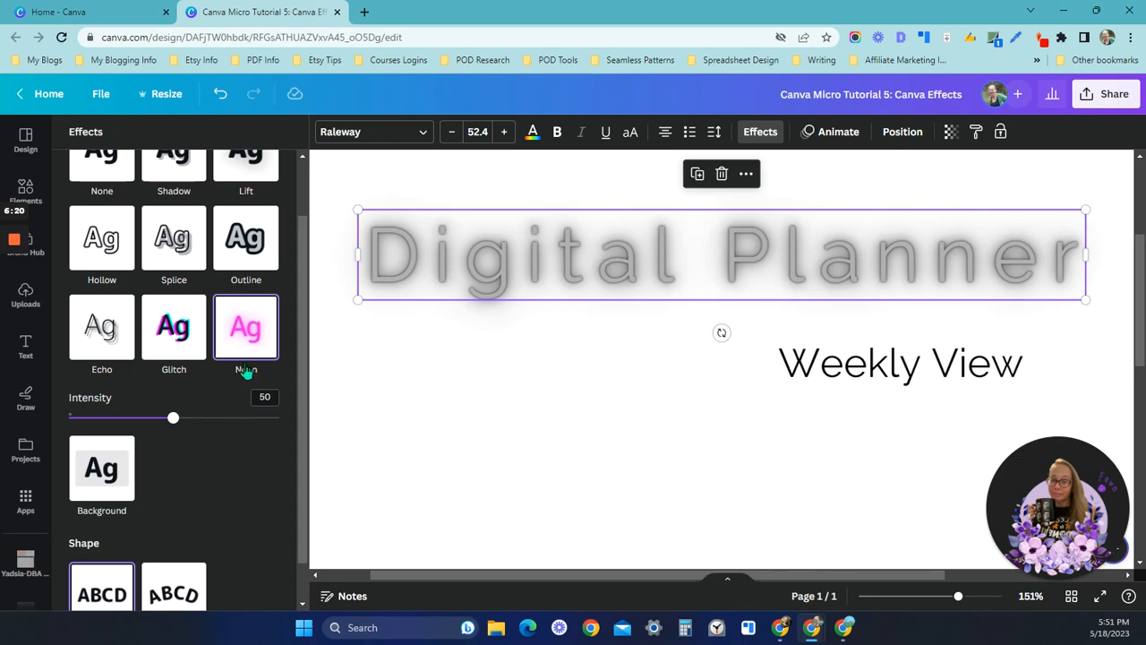
# Step: Apply the Background effect to the title and colour the background with the teal from Blog Colors
pyautogui.click(116, 483)
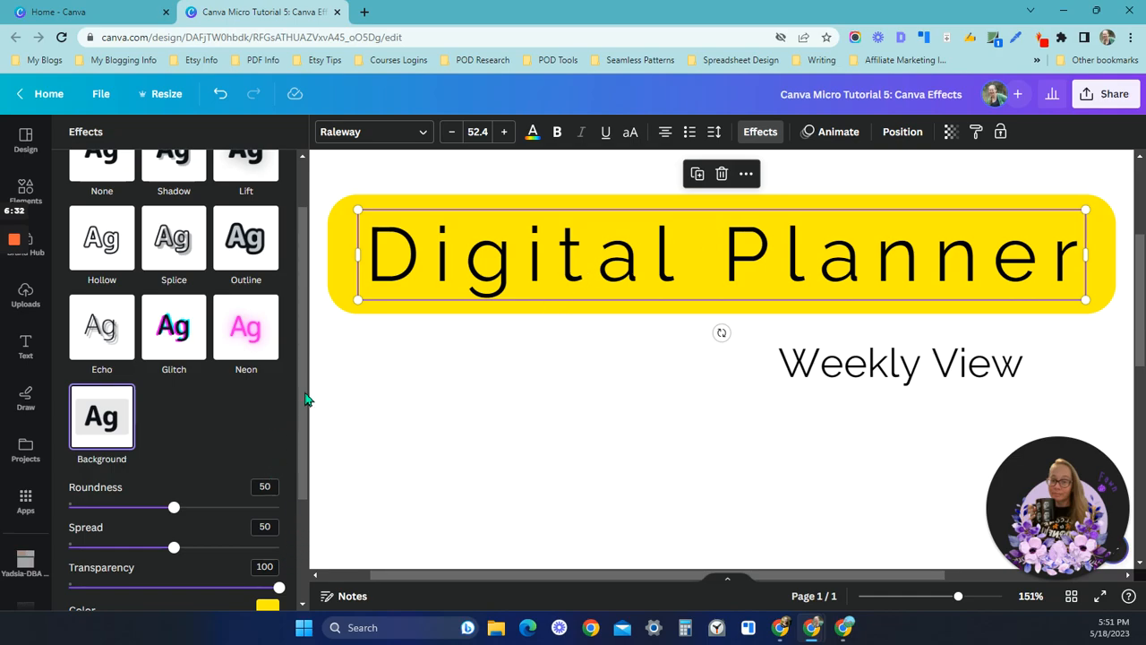
pyautogui.scroll(-2, 269, 542)
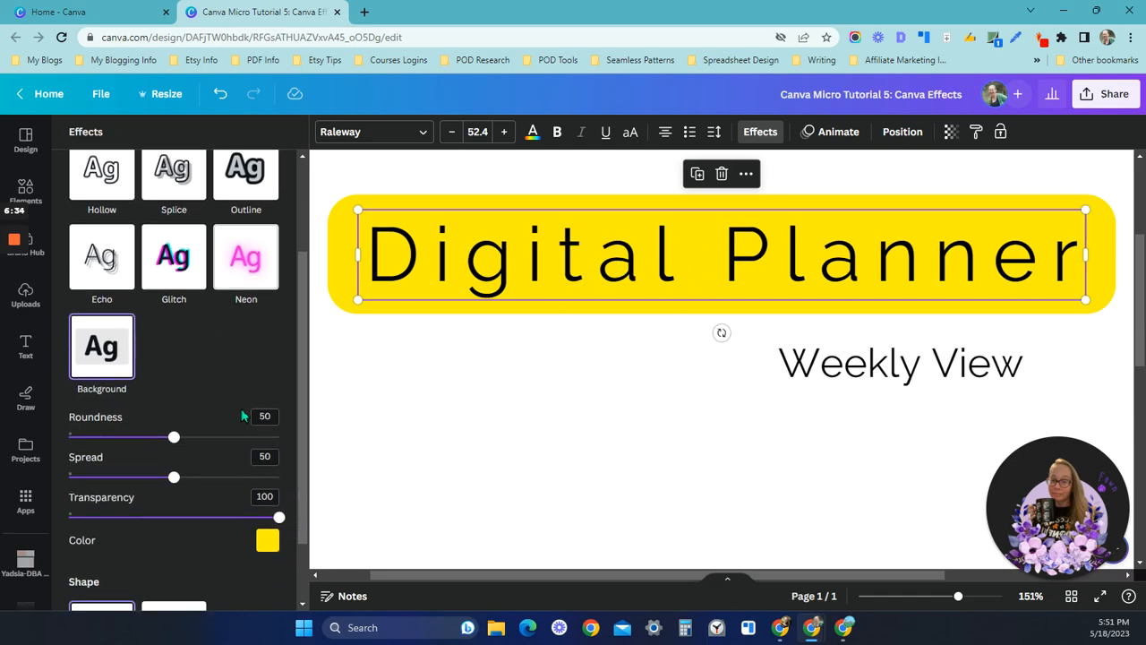
pyautogui.click(267, 539)
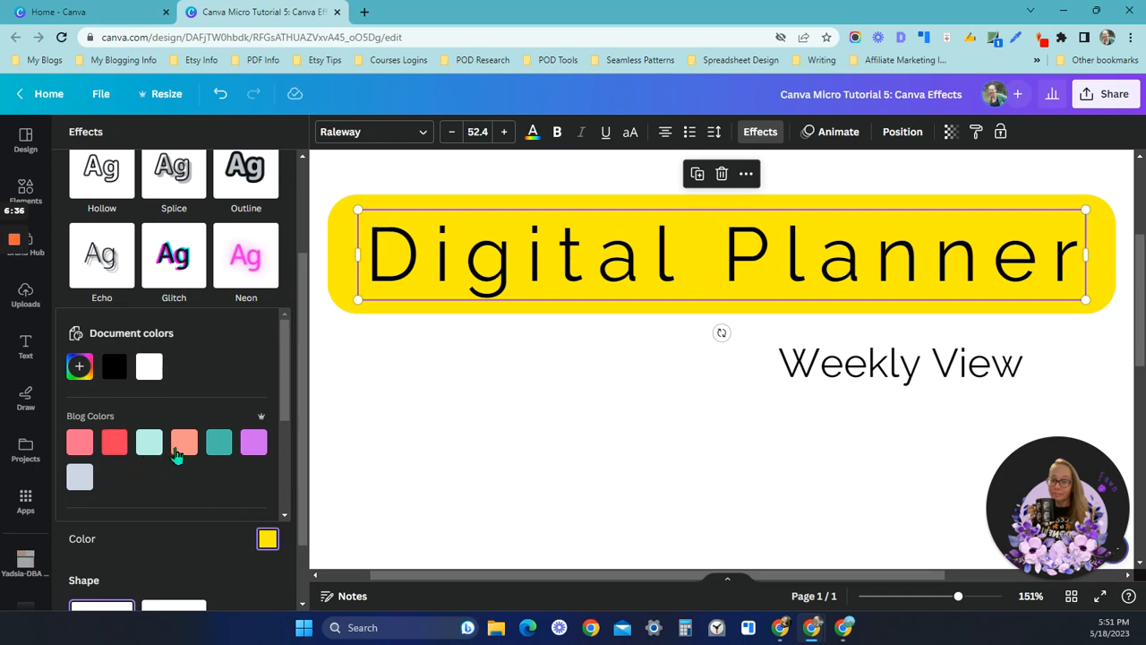
pyautogui.click(220, 455)
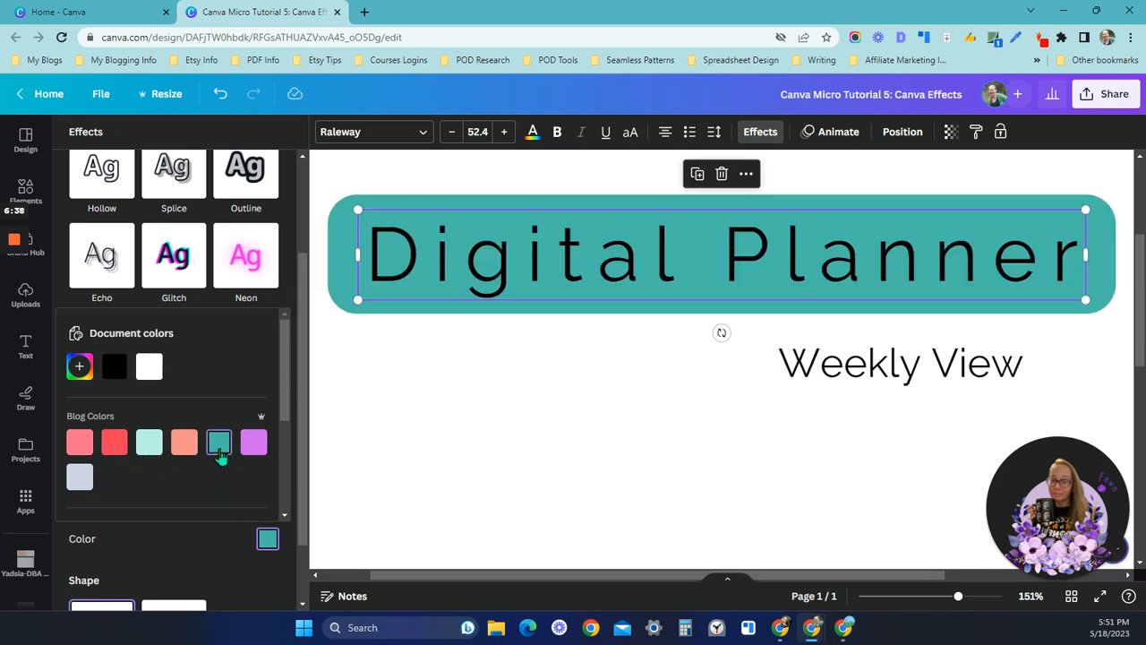
pyautogui.click(553, 356)
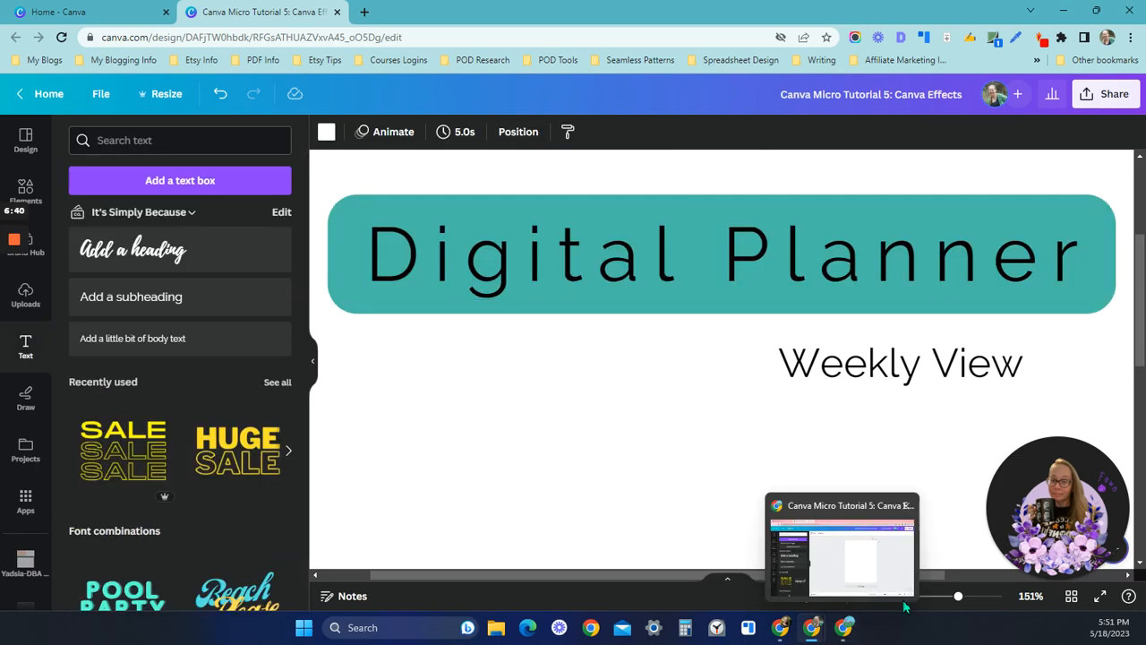
# Step: Remove the text effect from the "Digital Planner" title by setting its style to None
pyautogui.moveTo(958, 595); pyautogui.dragTo(942, 598)
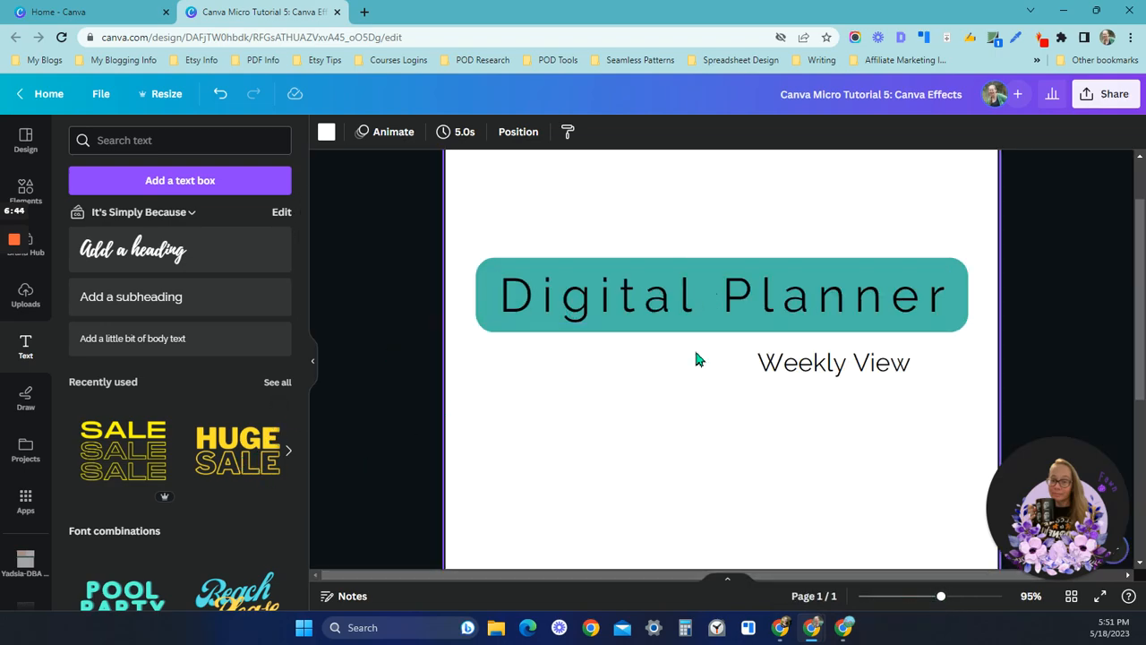
pyautogui.click(573, 276)
pyautogui.click(760, 132)
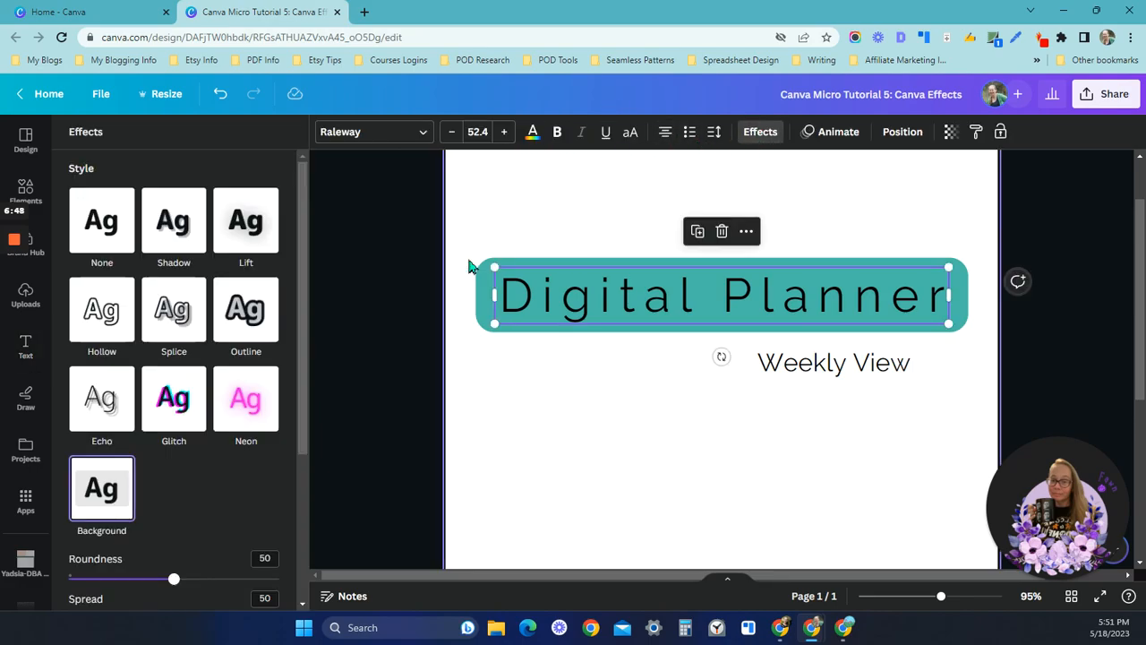
pyautogui.click(124, 221)
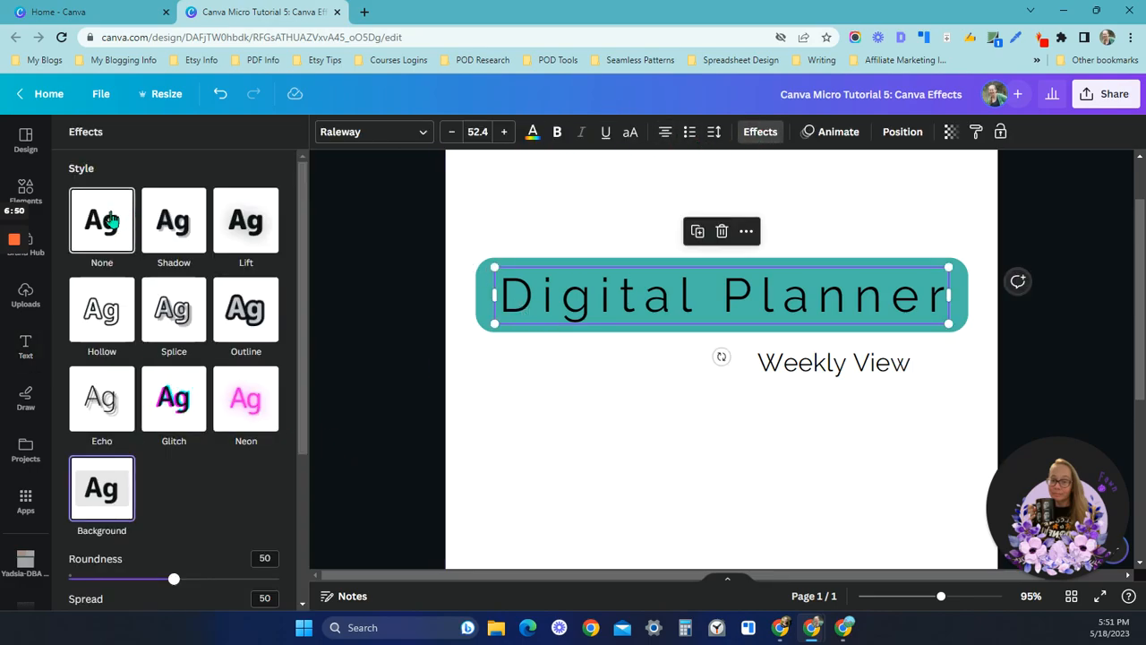
# Step: Apply the Curve shape to the "Weekly View" subheading and enlarge it to about font size 52.4
pyautogui.scroll(-1, 187, 398)
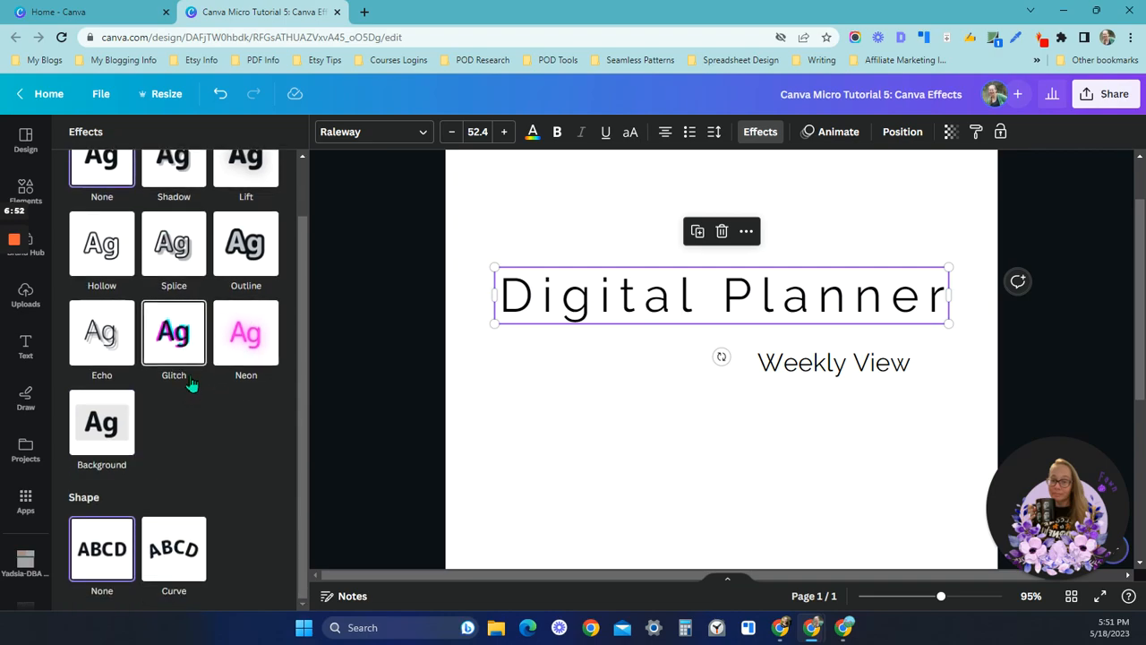
pyautogui.click(805, 369)
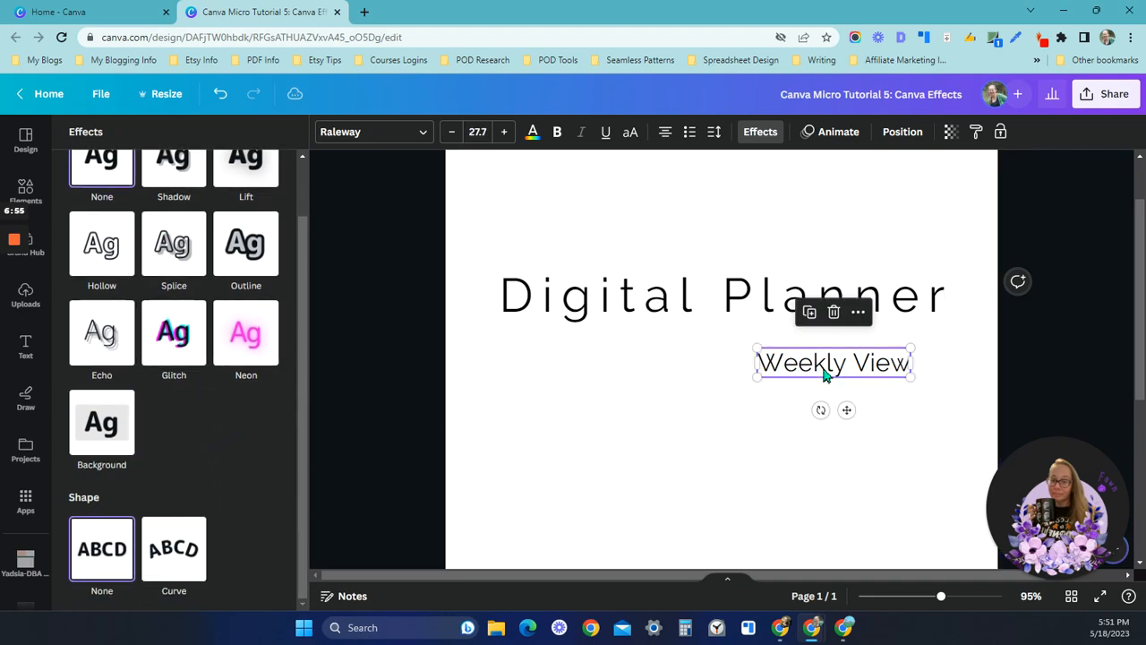
pyautogui.click(183, 555)
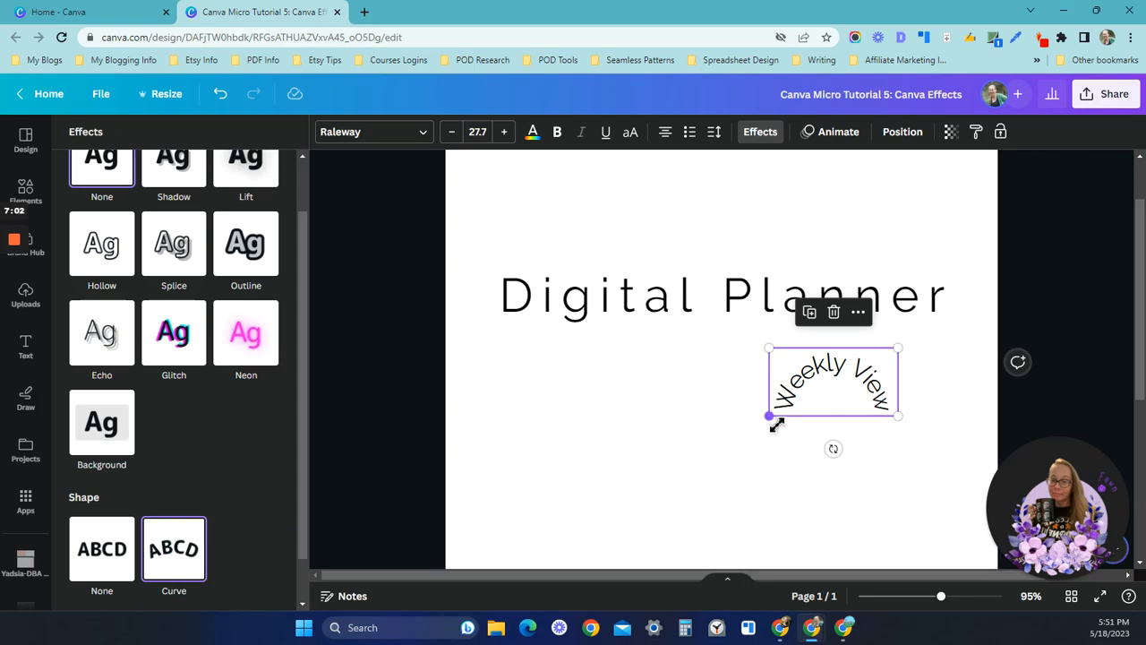
pyautogui.moveTo(769, 417); pyautogui.dragTo(660, 478)
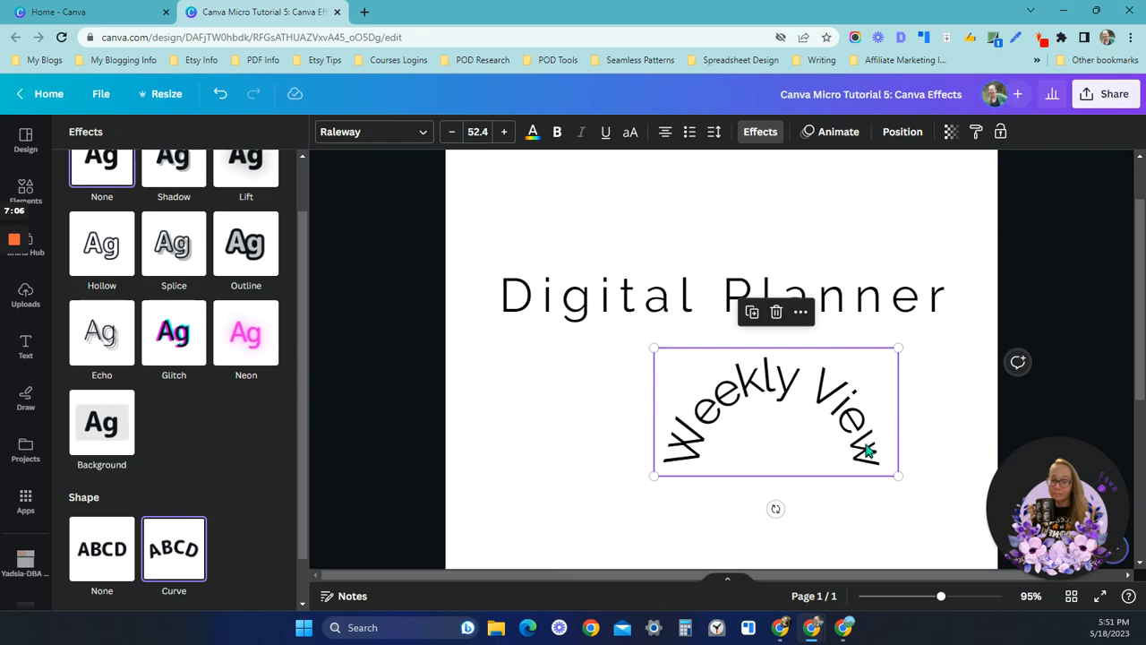
# Step: Move the title higher on the page and centre the curved "Weekly View" text directly beneath it
pyautogui.moveTo(865, 447); pyautogui.dragTo(817, 392)
pyautogui.moveTo(858, 298); pyautogui.dragTo(862, 211)
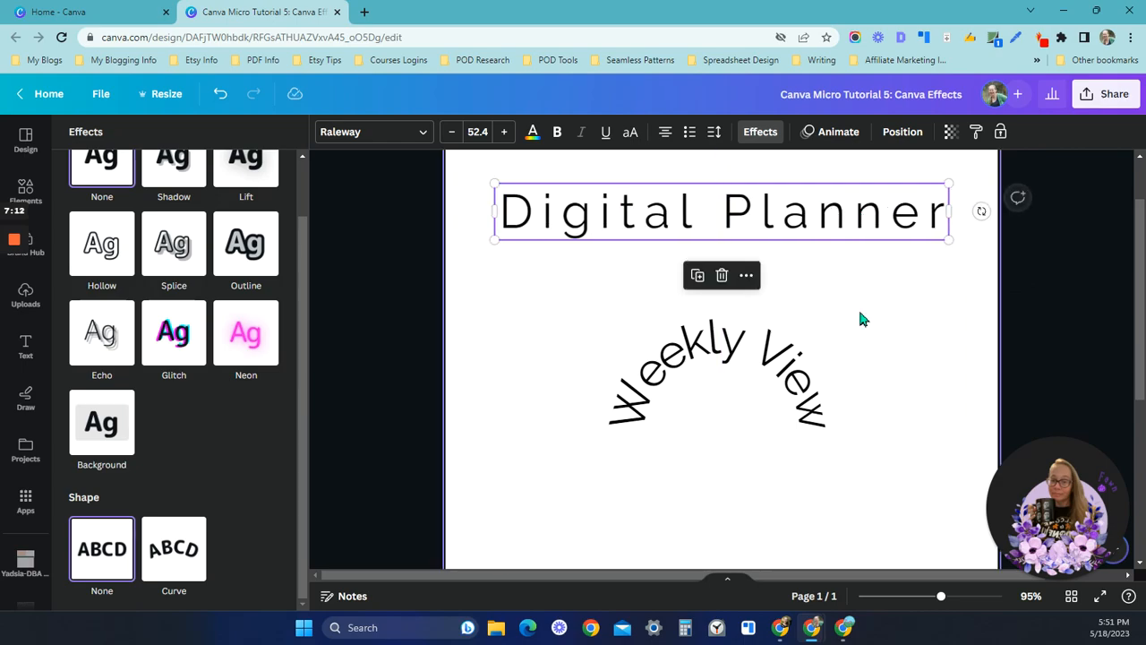
pyautogui.moveTo(801, 391); pyautogui.dragTo(806, 313)
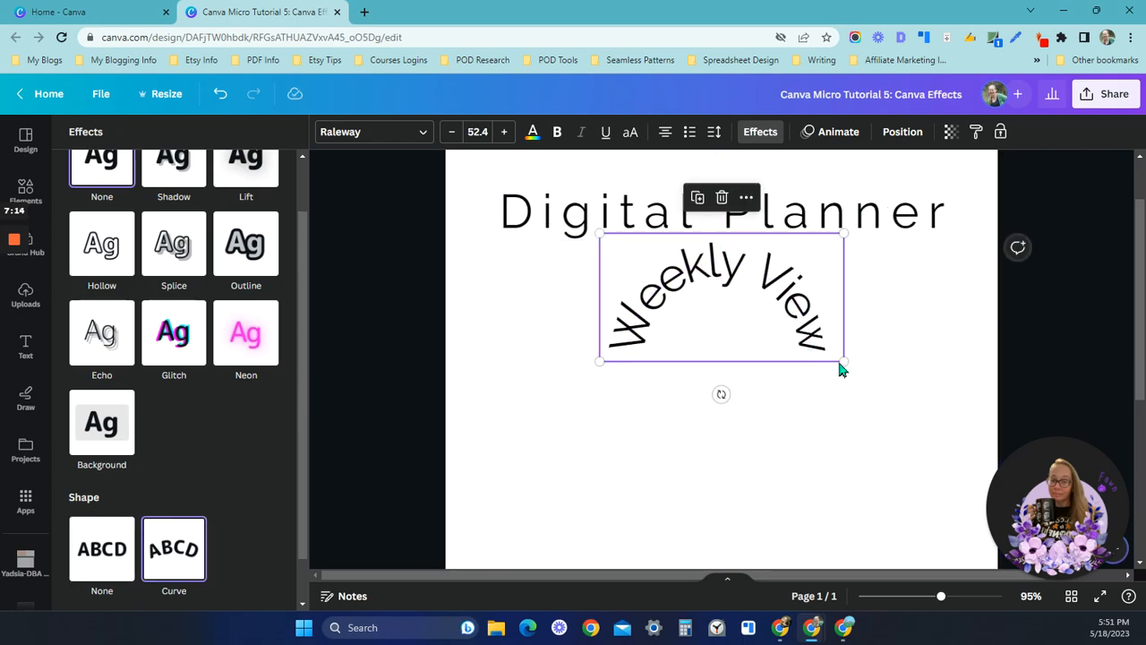
# Step: Shrink the curved subheading to about font size 26.2 and centre it again beneath the title
pyautogui.moveTo(844, 362); pyautogui.dragTo(732, 307)
pyautogui.moveTo(644, 286); pyautogui.dragTo(709, 280)
pyautogui.click(605, 367)
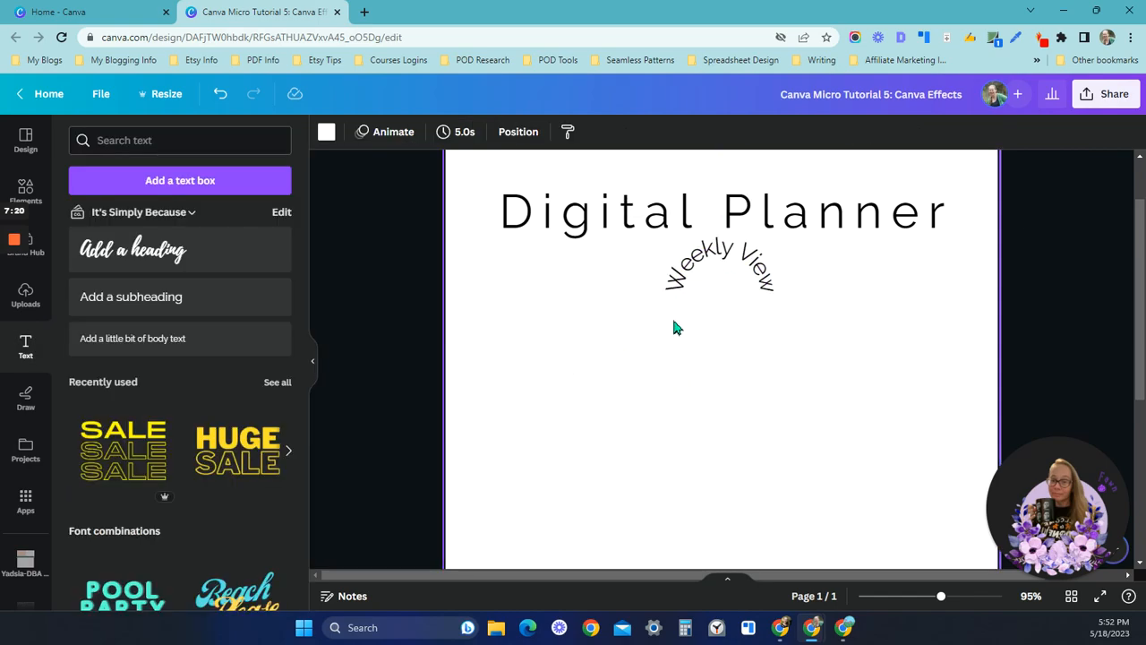
# Step: Try placing the title lower so it overlaps the curved subheading, and undo the move
pyautogui.click(763, 292)
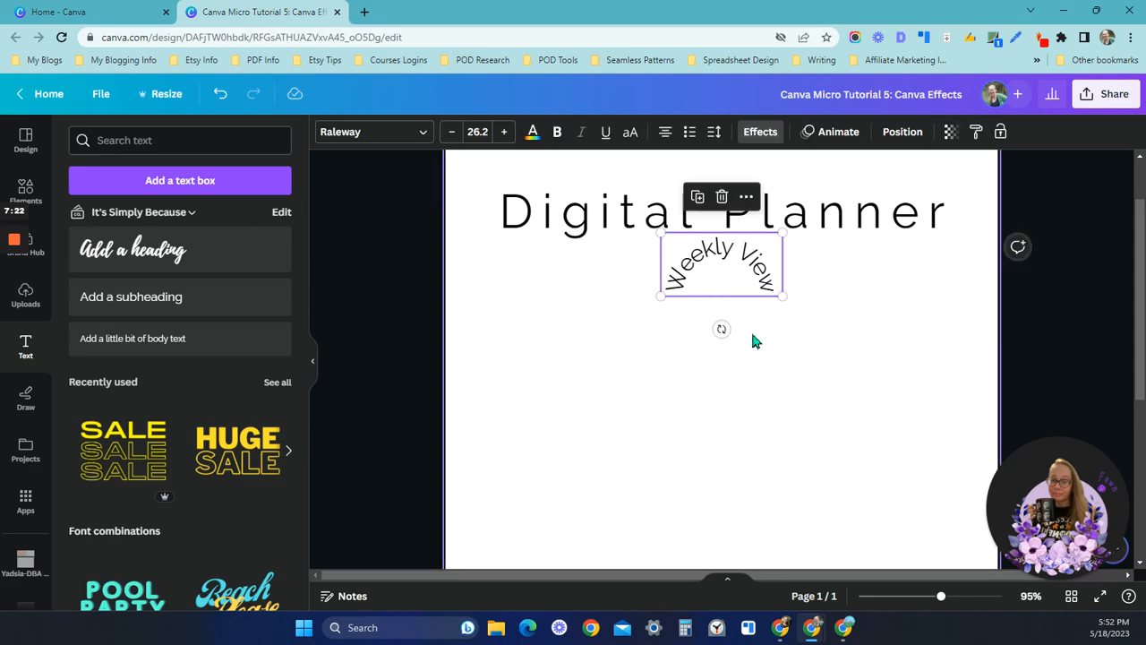
pyautogui.moveTo(691, 219); pyautogui.dragTo(751, 292)
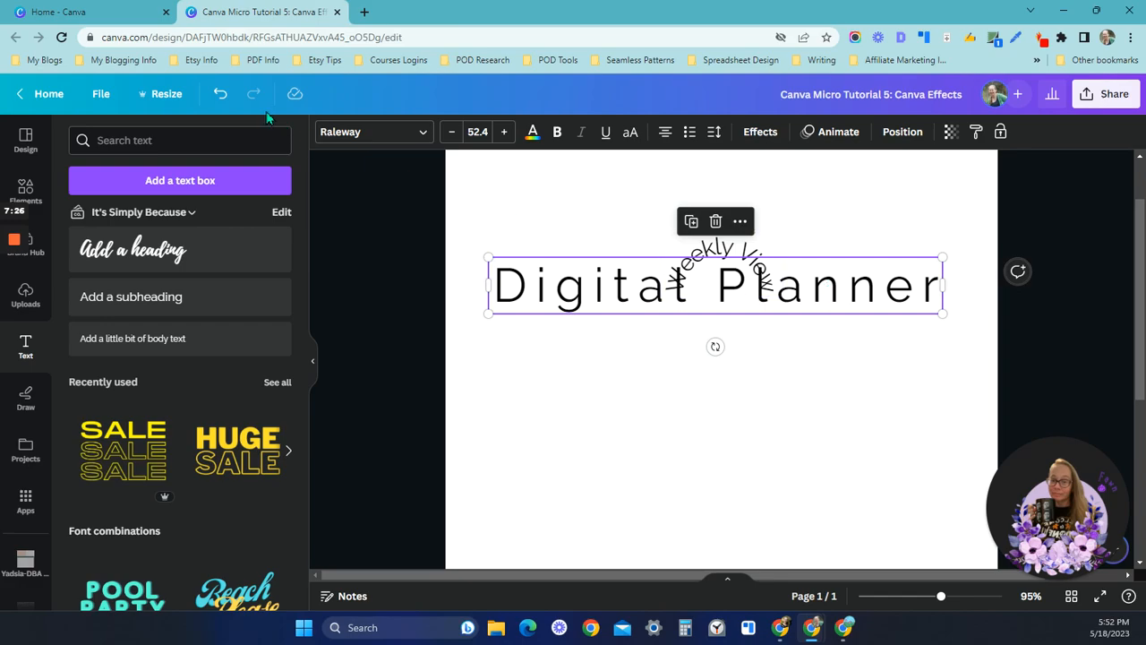
pyautogui.click(224, 96)
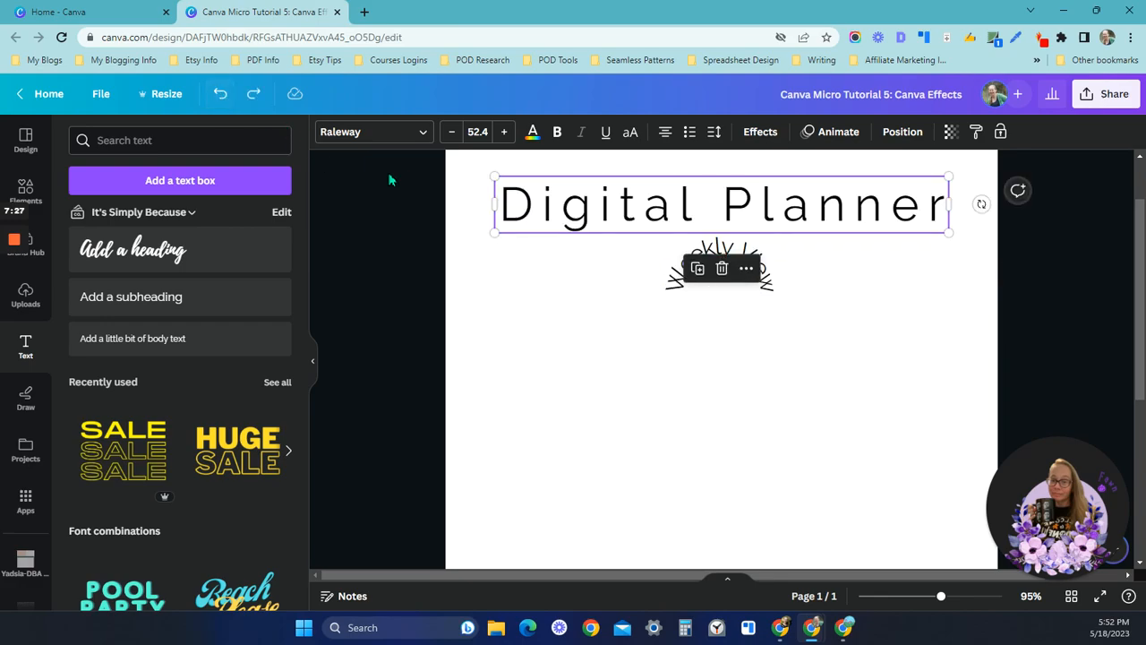
# Step: Flatten the arc of the "Weekly View" subheading by setting its curve to 54
pyautogui.click(773, 290)
pyautogui.click(763, 136)
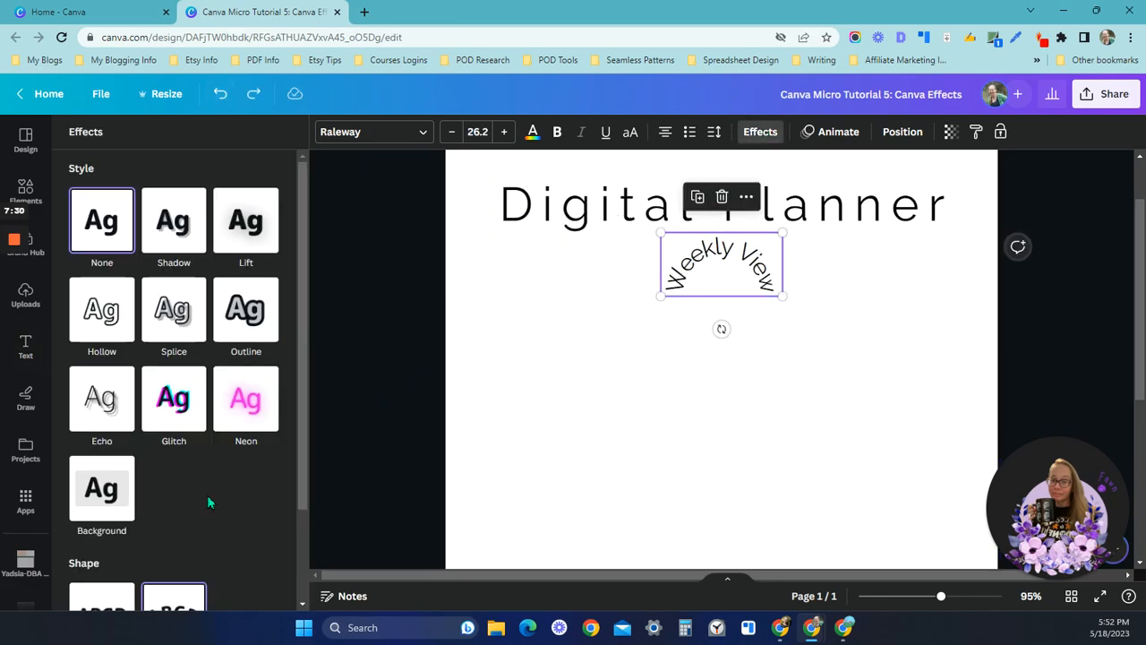
pyautogui.scroll(-3, 184, 456)
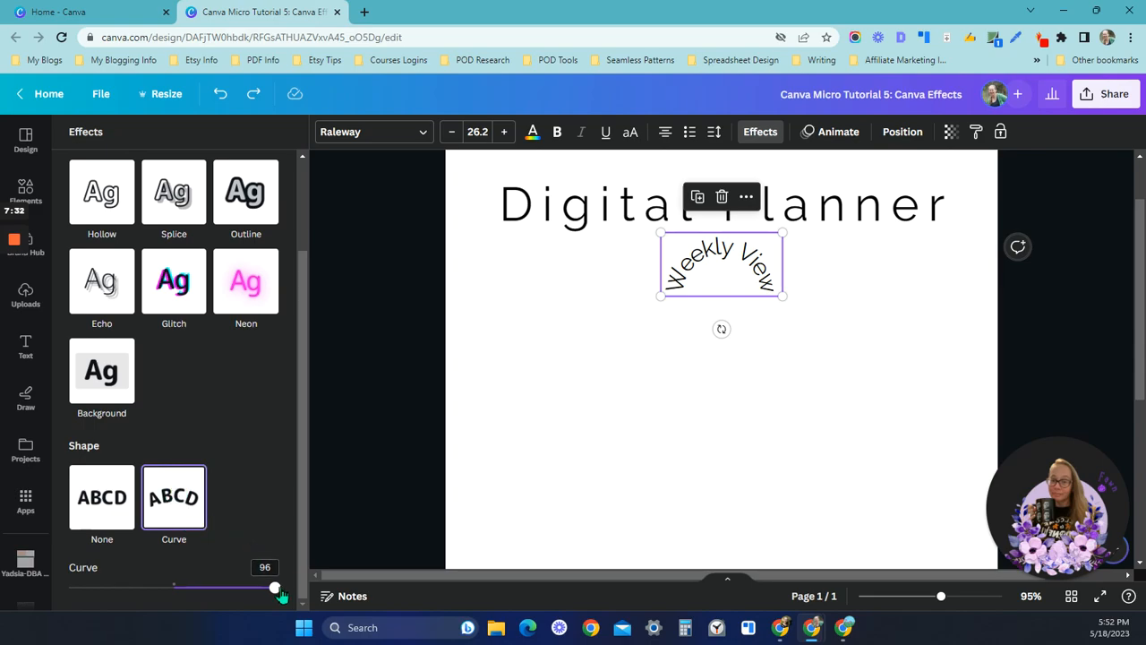
pyautogui.moveTo(275, 591); pyautogui.dragTo(233, 591)
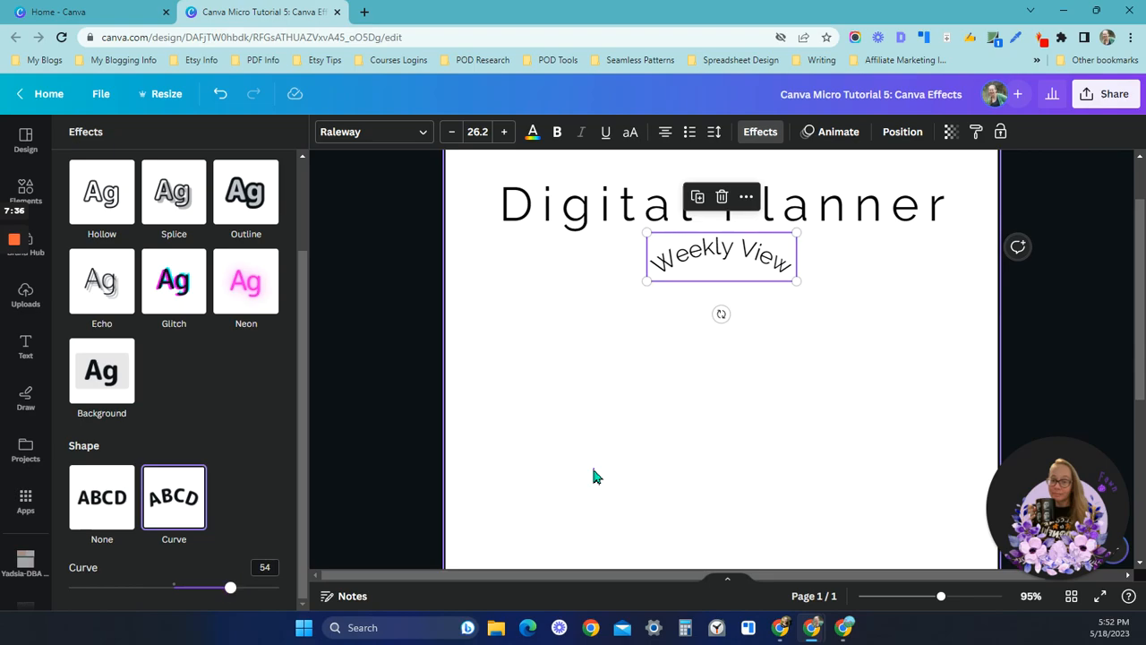
pyautogui.click(591, 465)
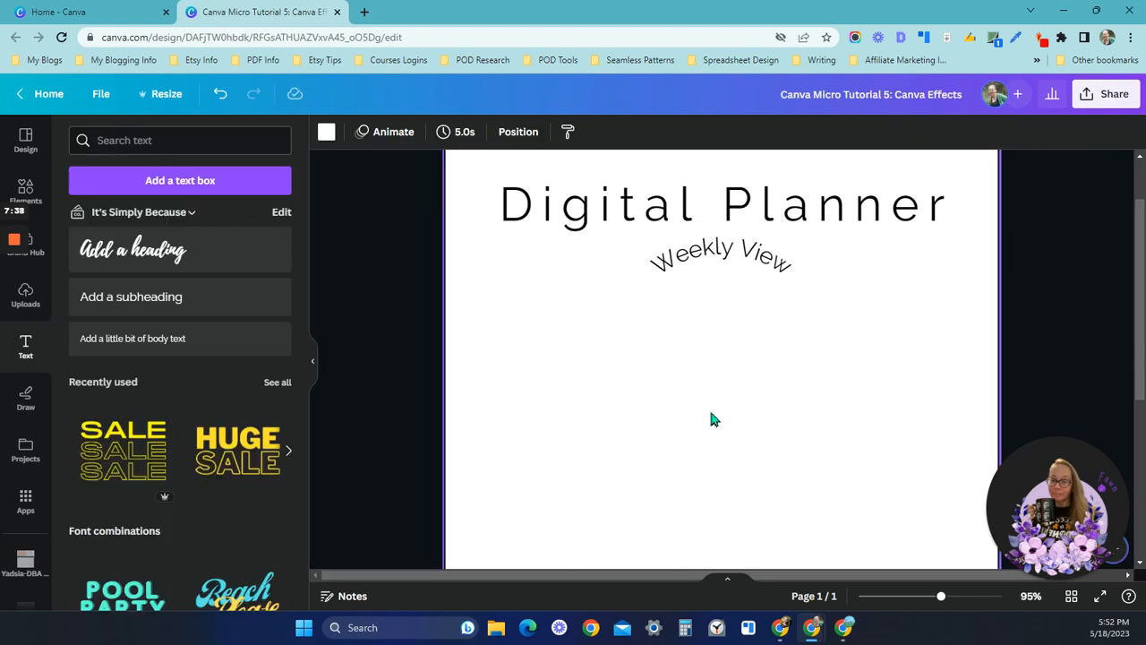
pyautogui.click(742, 269)
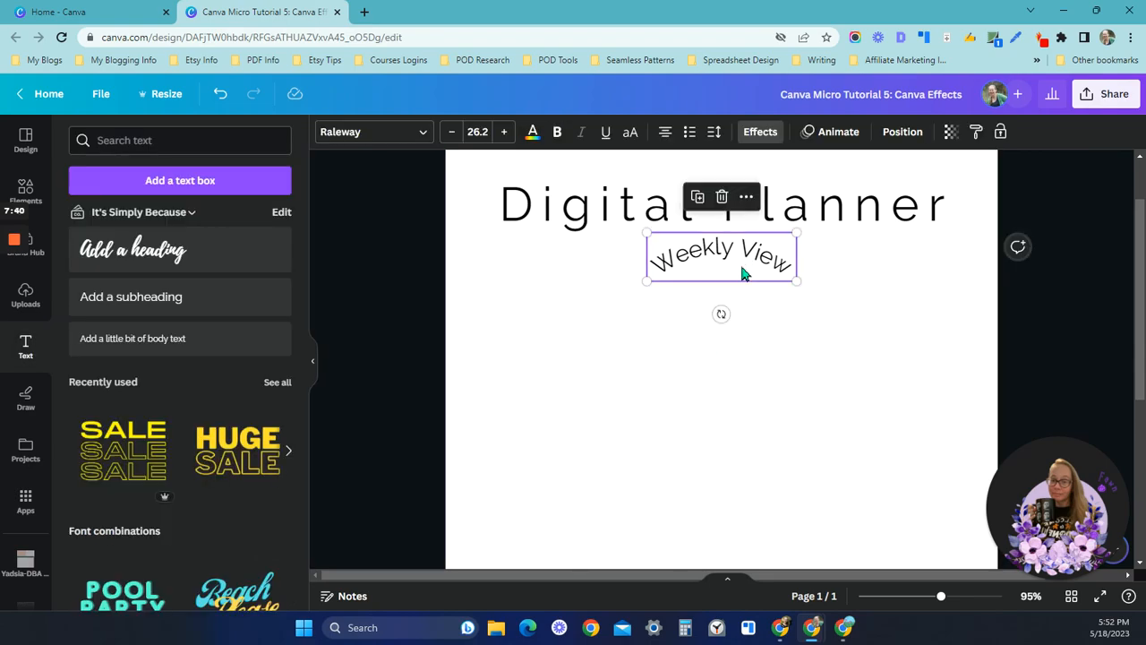
pyautogui.click(679, 381)
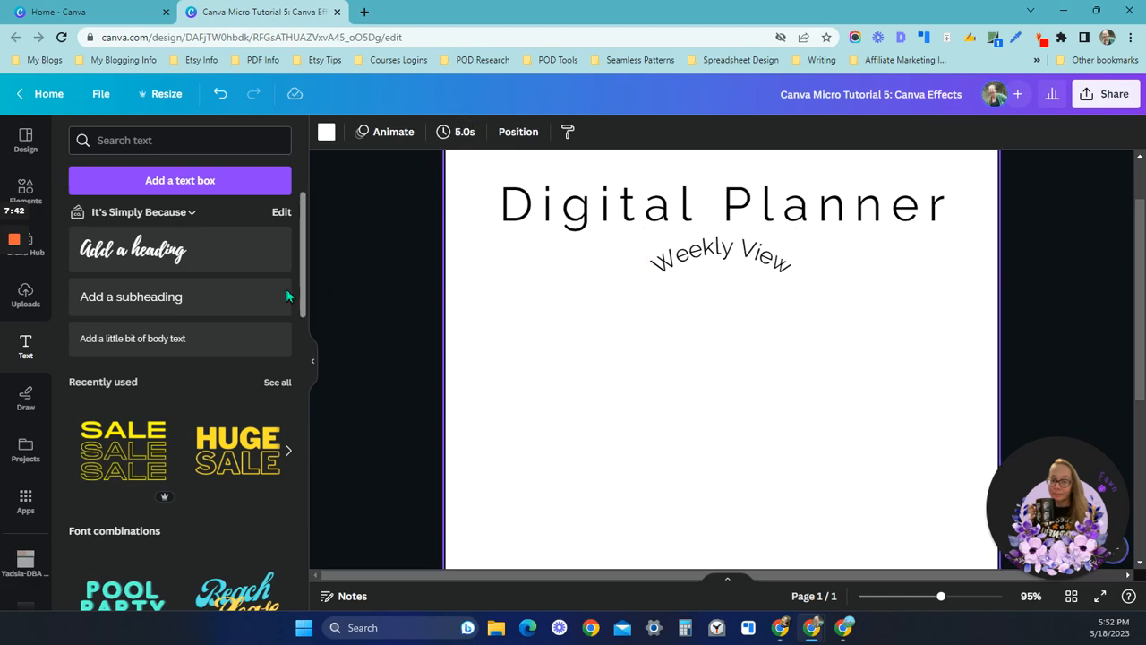
# Step: Add a new subheading reading "Stay Motivated" in the middle of the page
pyautogui.click(195, 296)
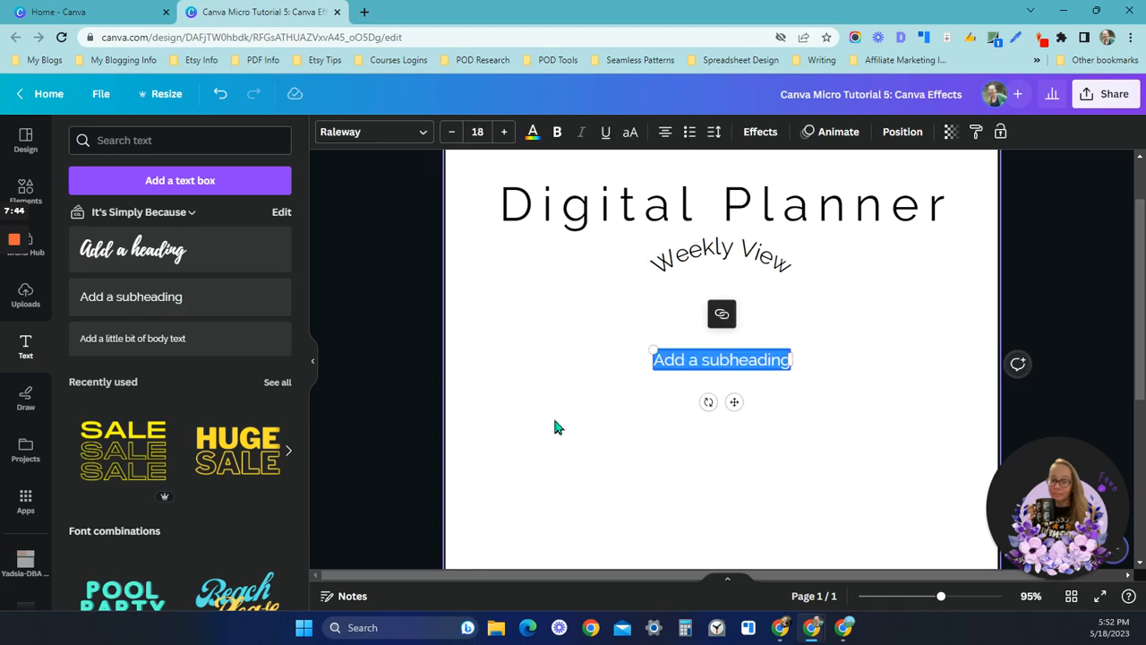
pyautogui.write('Stay Mo')
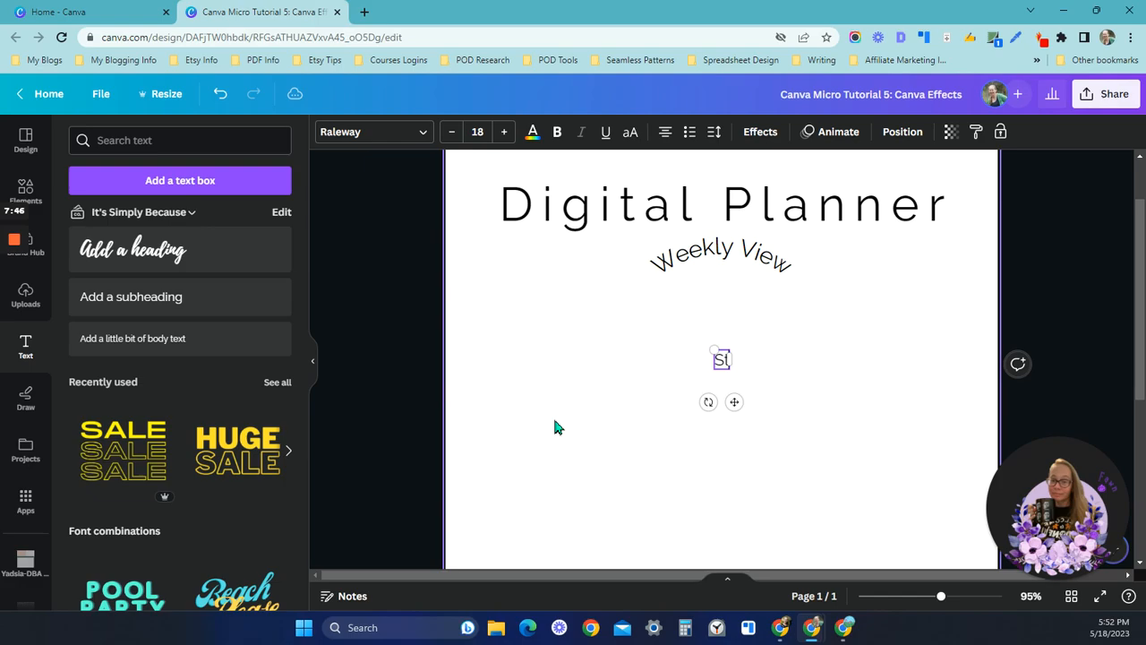
pyautogui.write('tivated')
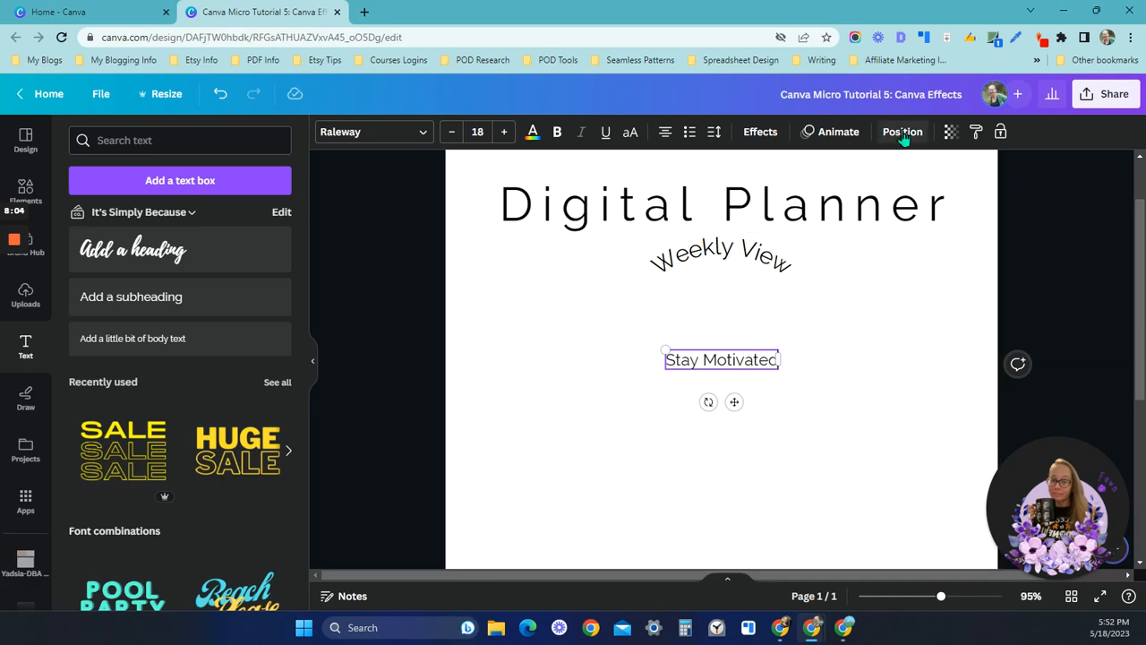
# Step: Apply the Curve shape to the "Stay Motivated" text
pyautogui.click(761, 131)
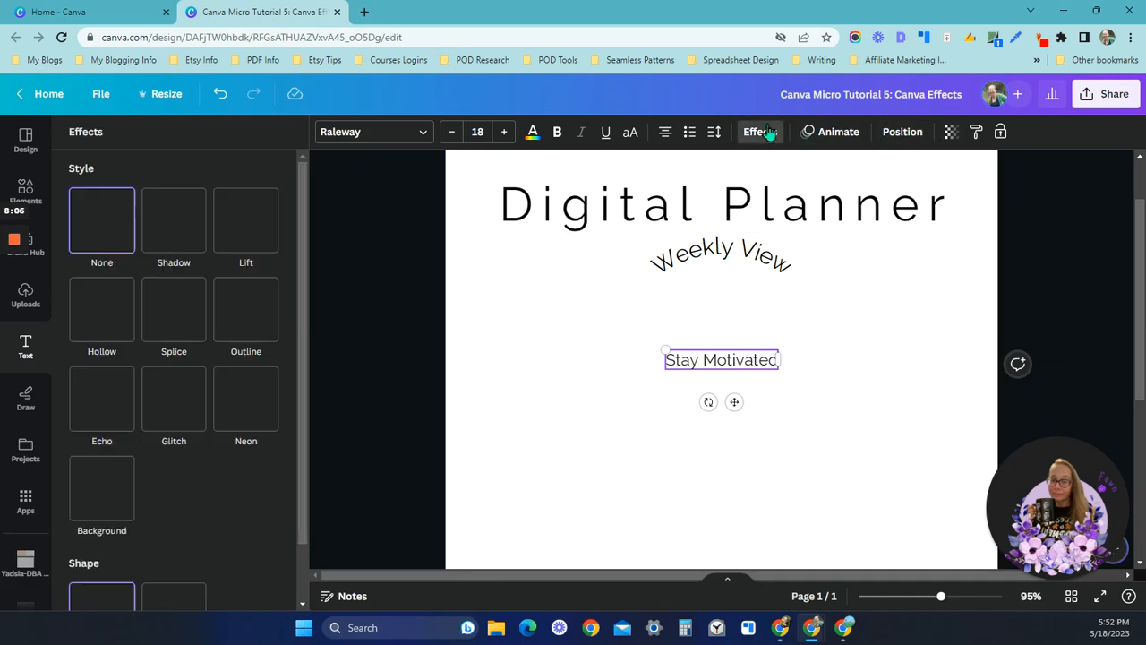
pyautogui.scroll(-2, 215, 502)
pyautogui.click(174, 552)
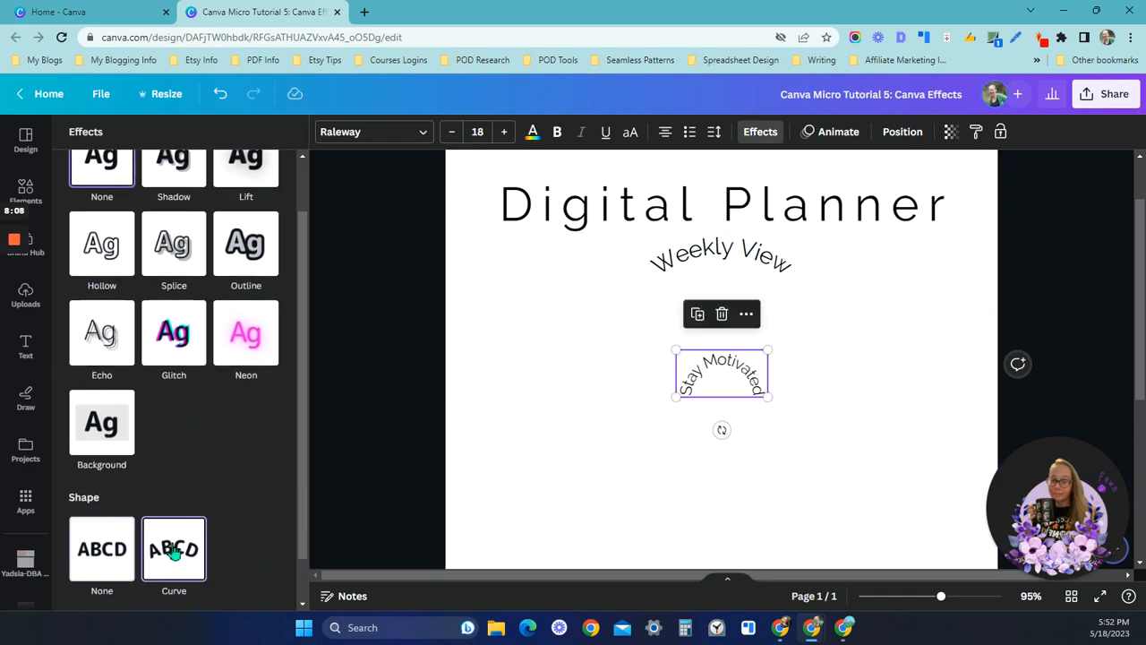
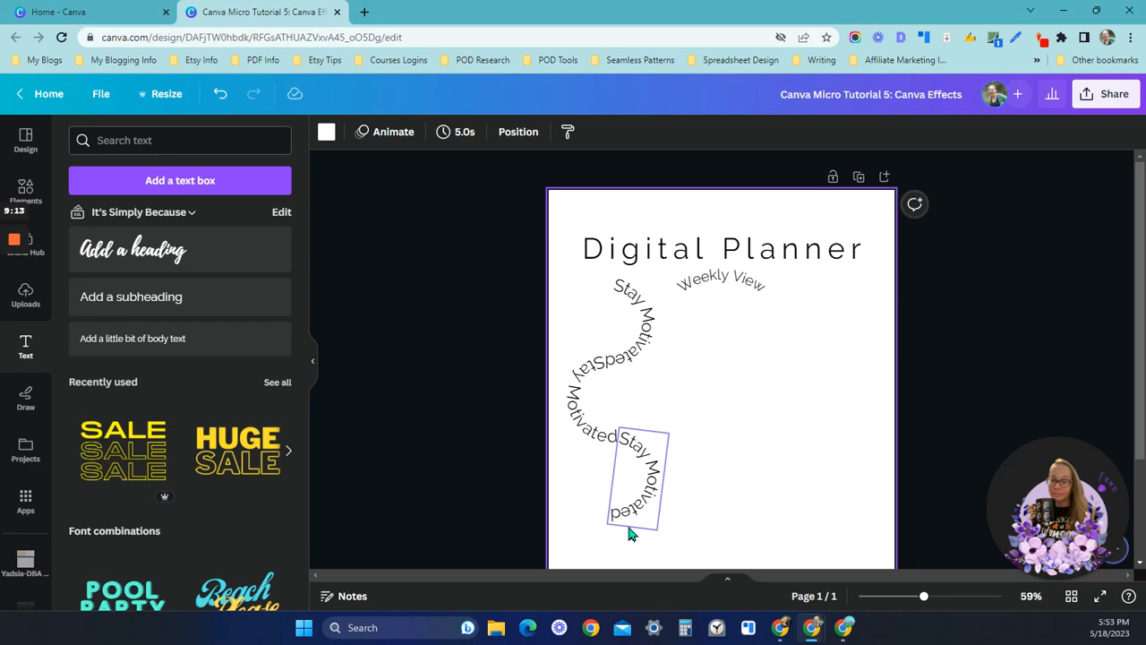
# Step: Select the uppermost curved "Stay Motivated" text just below the title
pyautogui.click(643, 340)
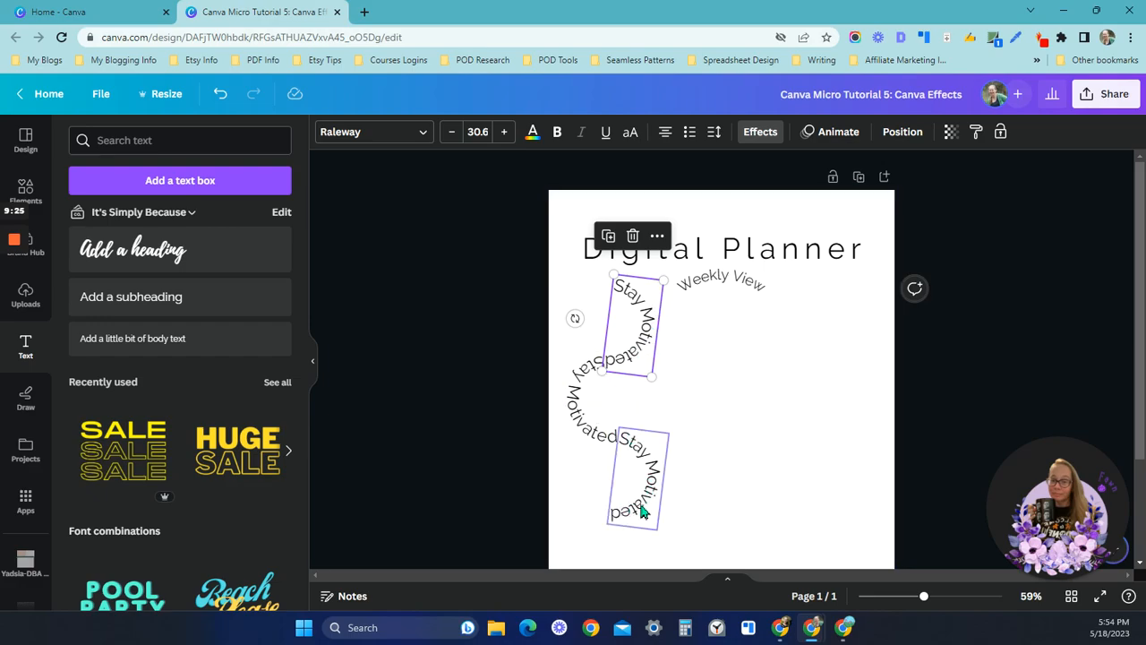
# Step: Check the curve setting in the effects of the uppermost curved "Stay Motivated" text
pyautogui.click(769, 380)
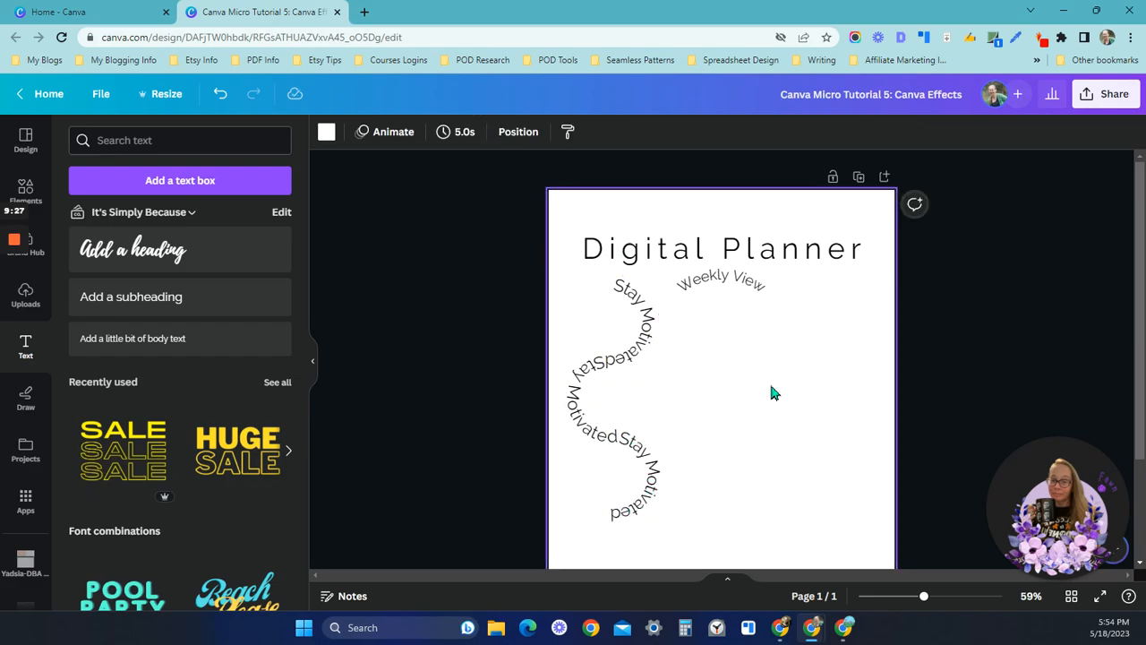
pyautogui.click(645, 319)
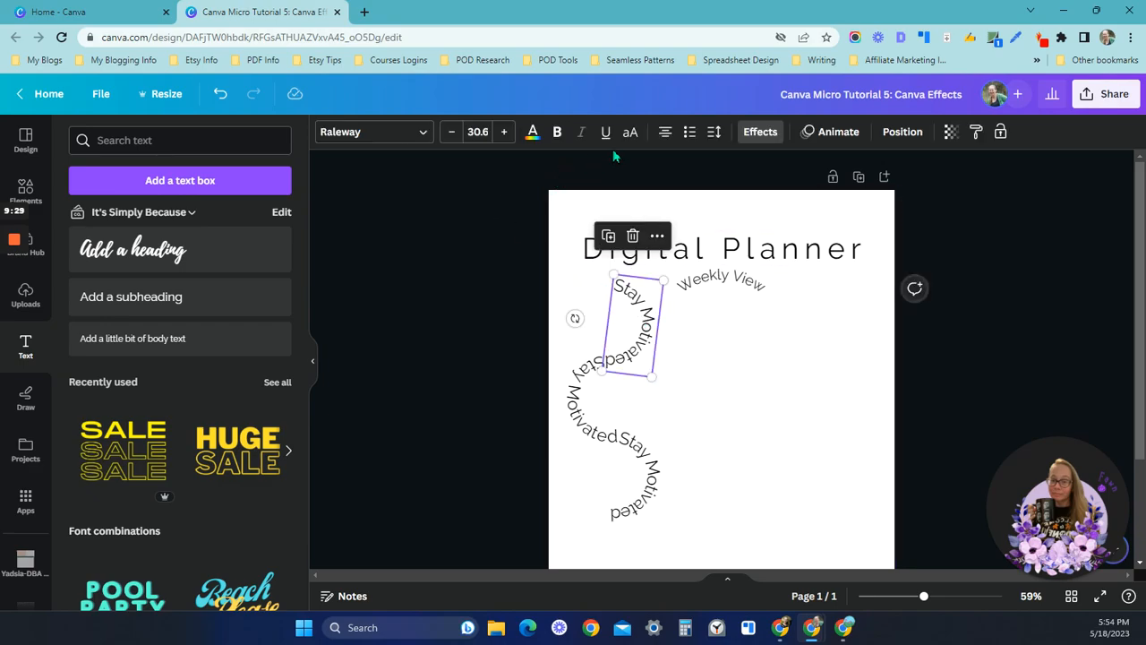
pyautogui.click(760, 132)
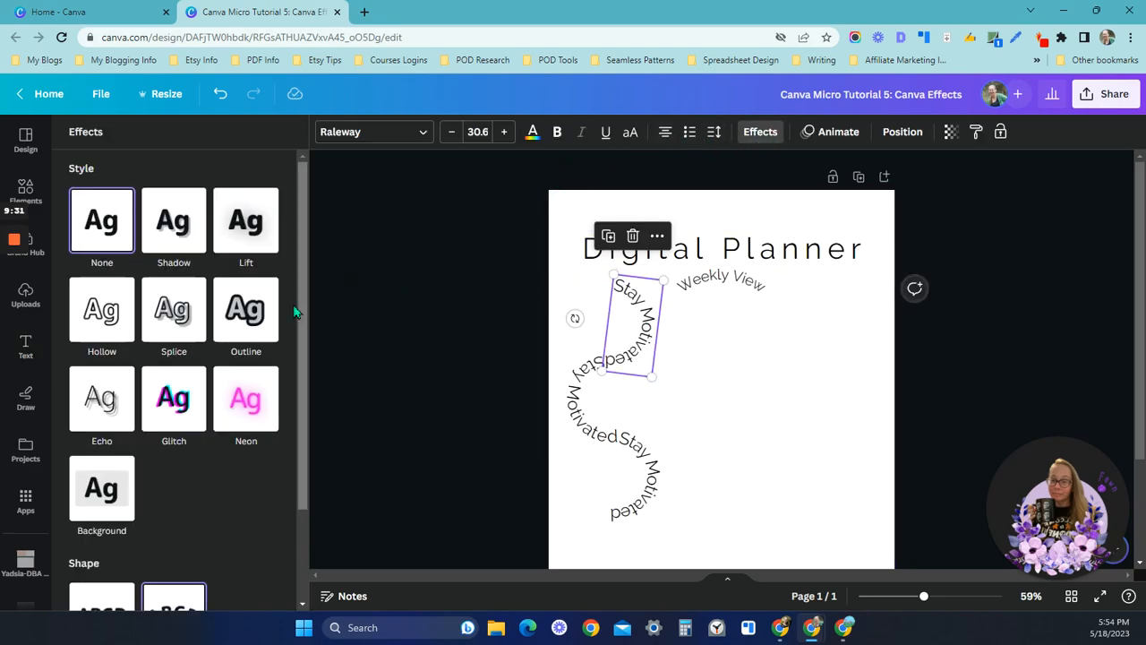
pyautogui.scroll(-2, 173, 376)
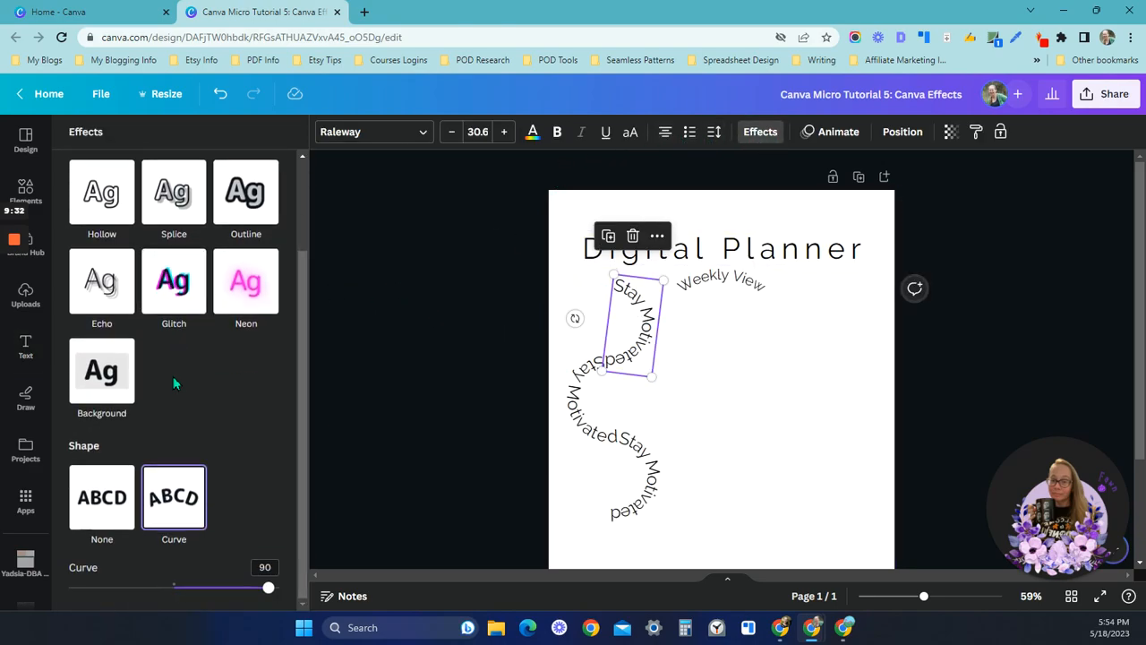
pyautogui.click(687, 432)
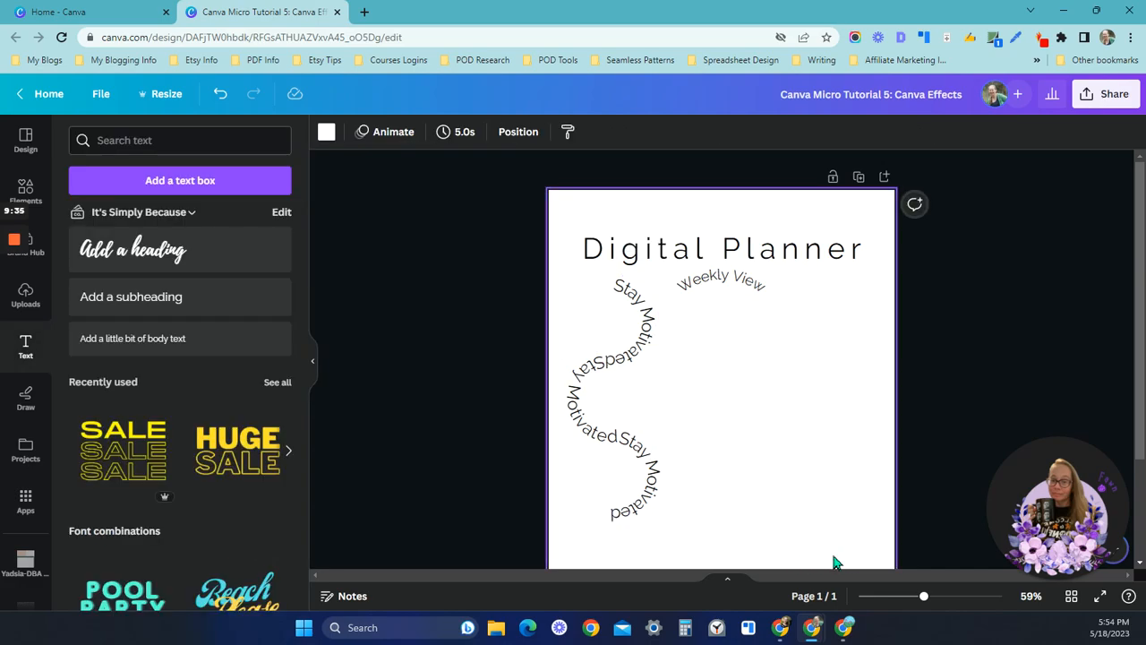
# Step: Switch to the other Canva window with the blank page and add a heading reading "Digital Planner"
pyautogui.click(847, 630)
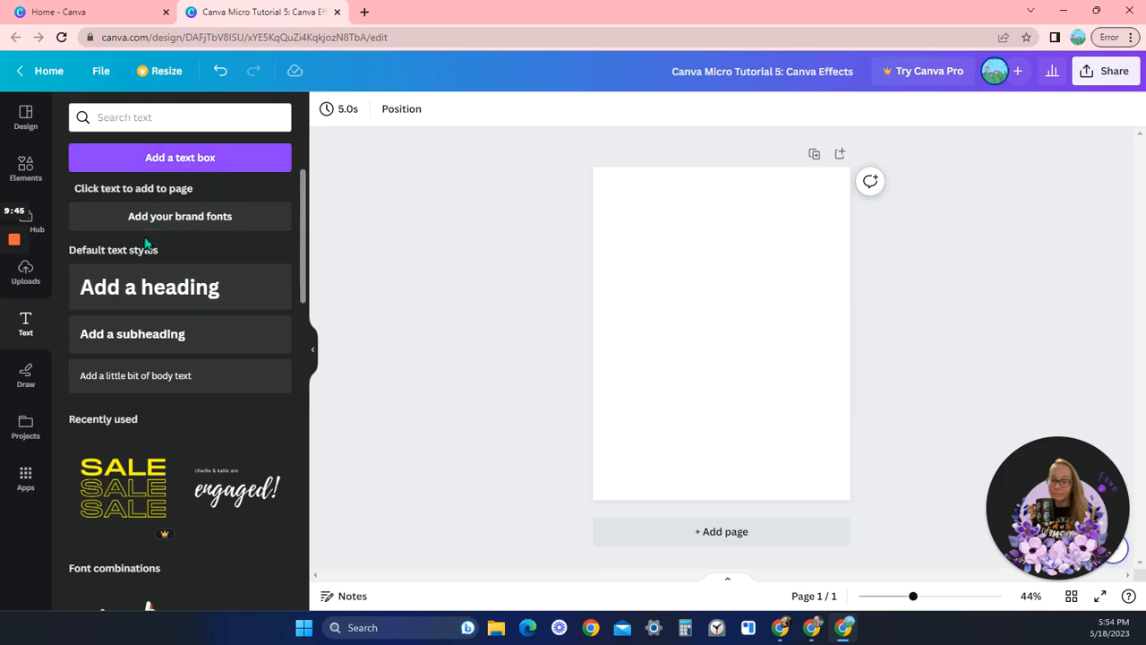
pyautogui.click(167, 299)
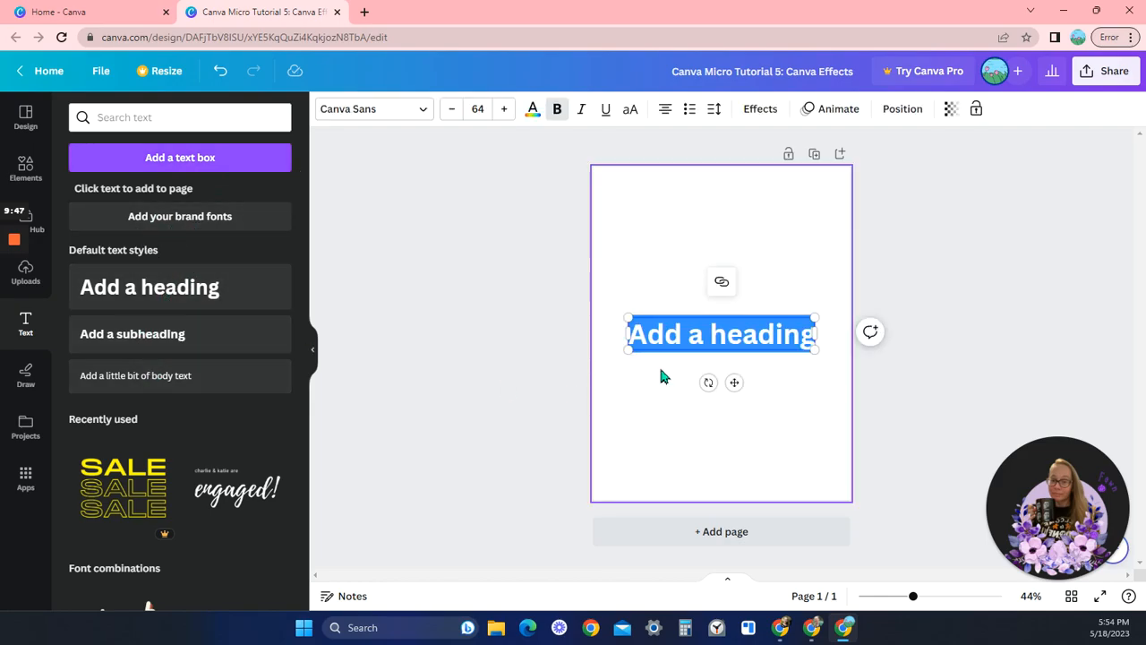
pyautogui.write('Digia')
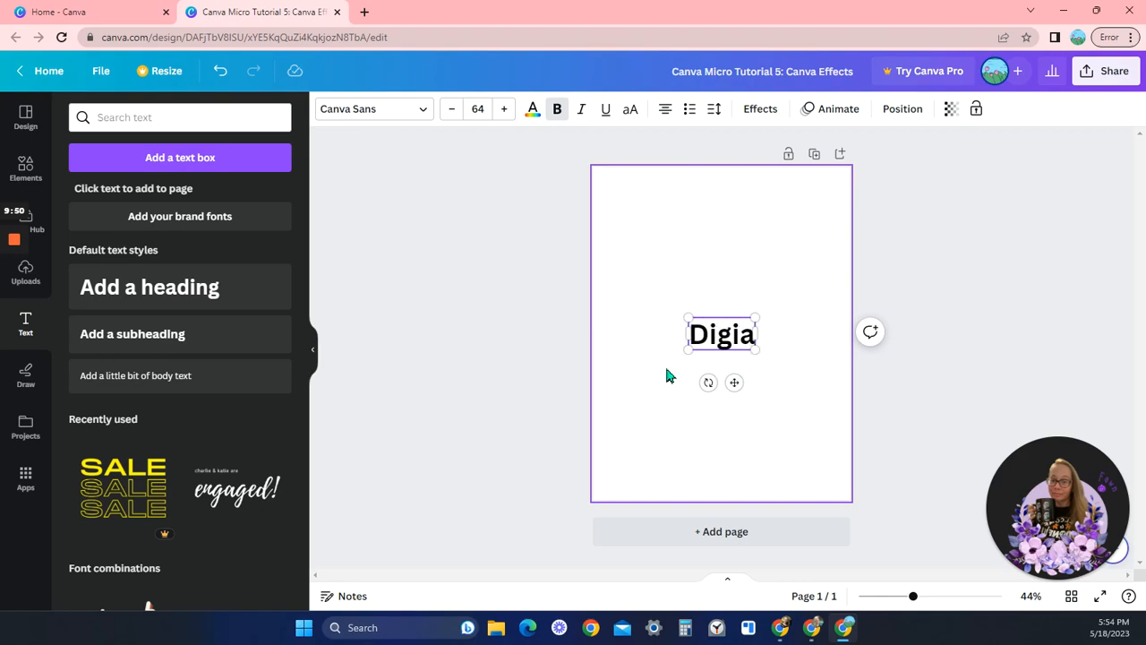
pyautogui.press('BackSpace')
pyautogui.write('tal Planner')
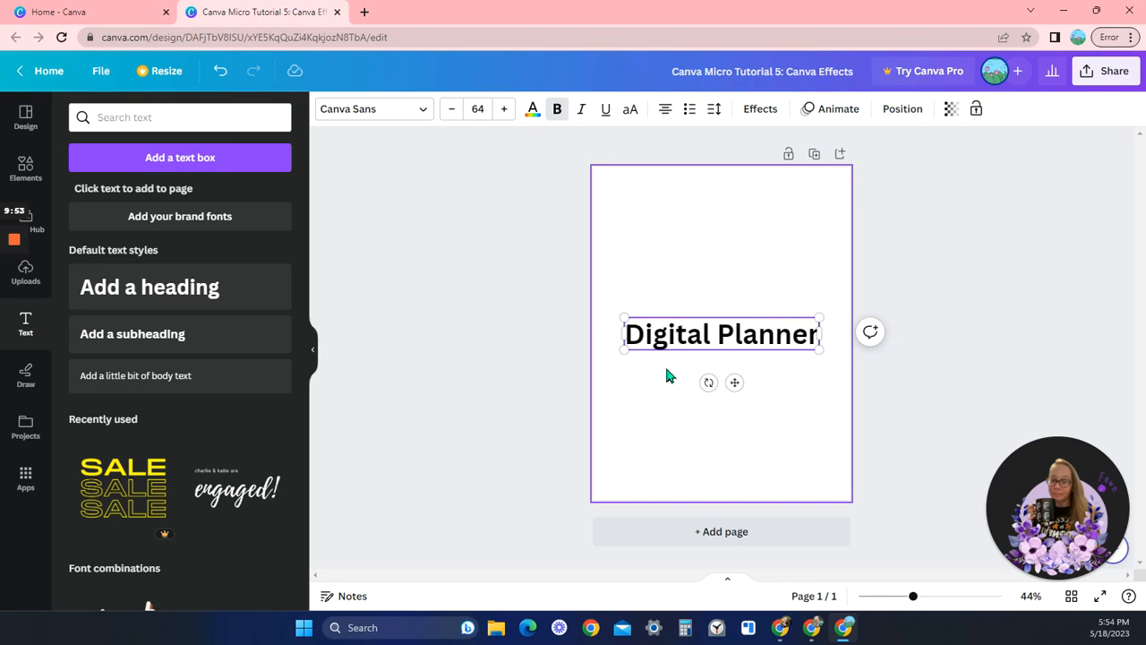
# Step: Move the "Digital Planner" heading from the middle of the page up into its upper part
pyautogui.click(944, 596)
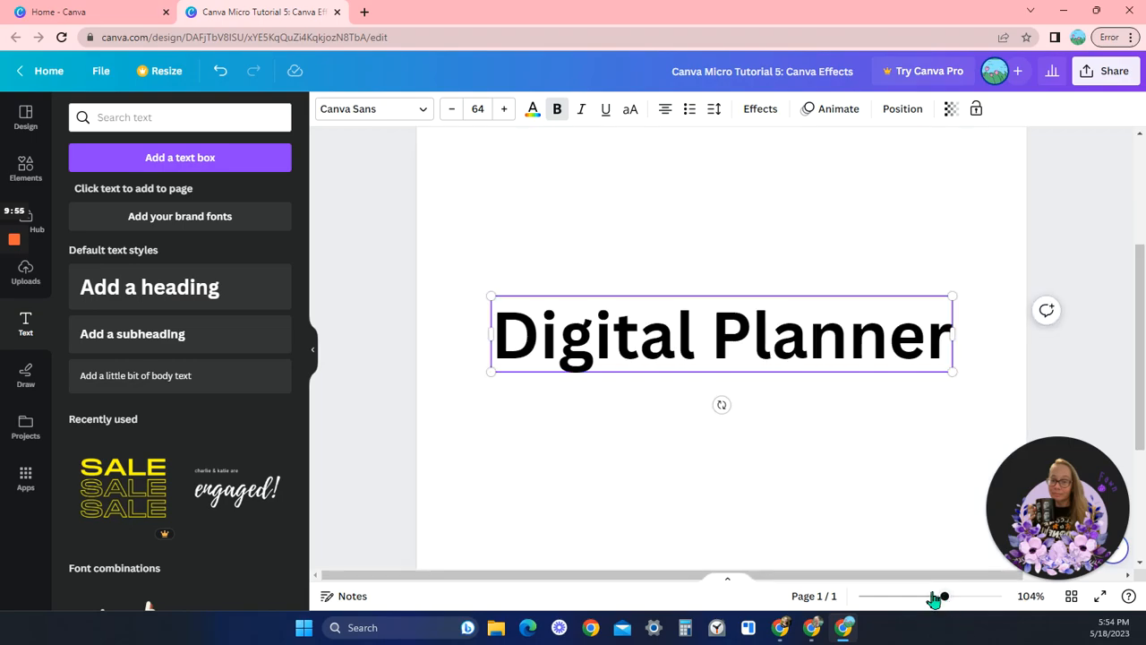
pyautogui.scroll(2, 825, 417)
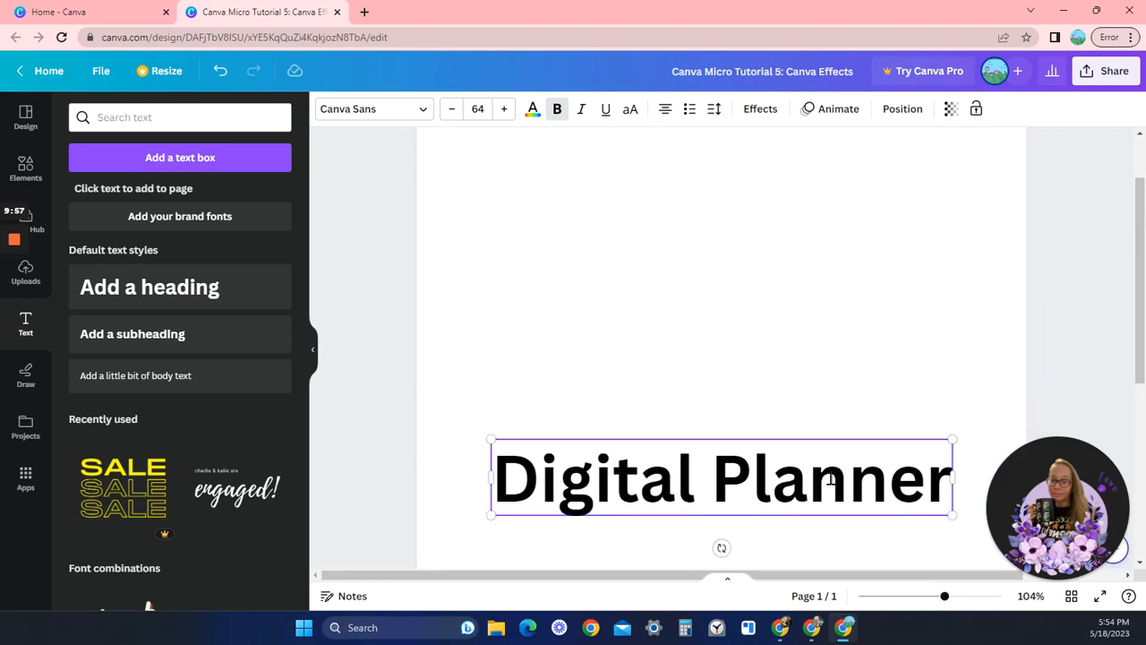
pyautogui.scroll(-3, 791, 516)
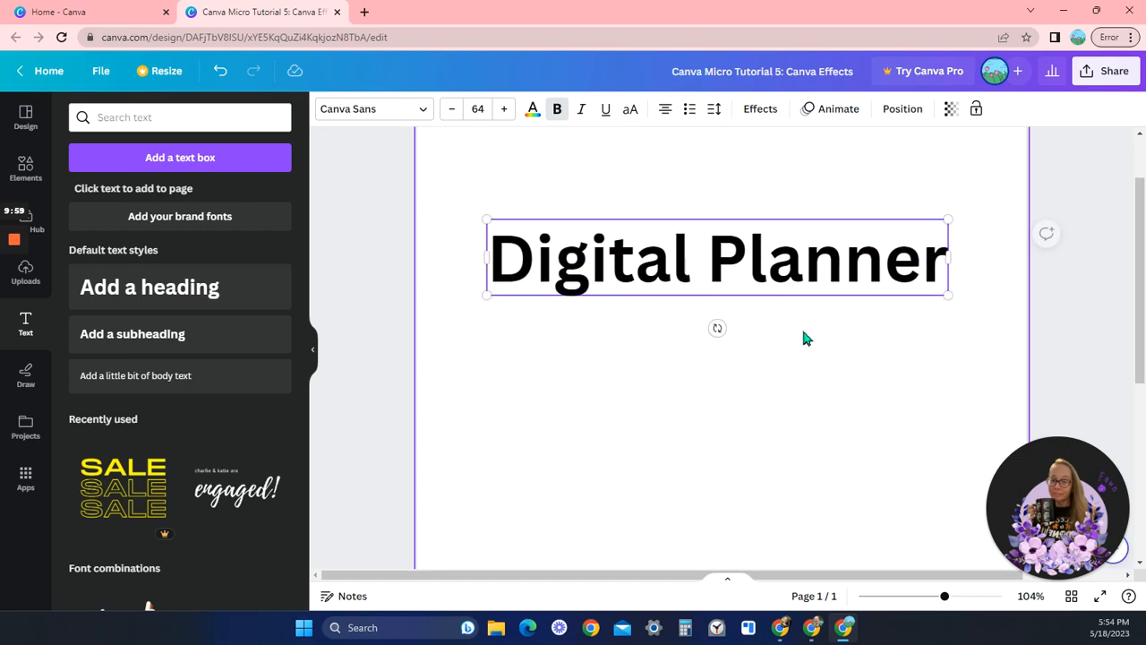
pyautogui.scroll(1, 801, 332)
pyautogui.moveTo(803, 381); pyautogui.dragTo(809, 345)
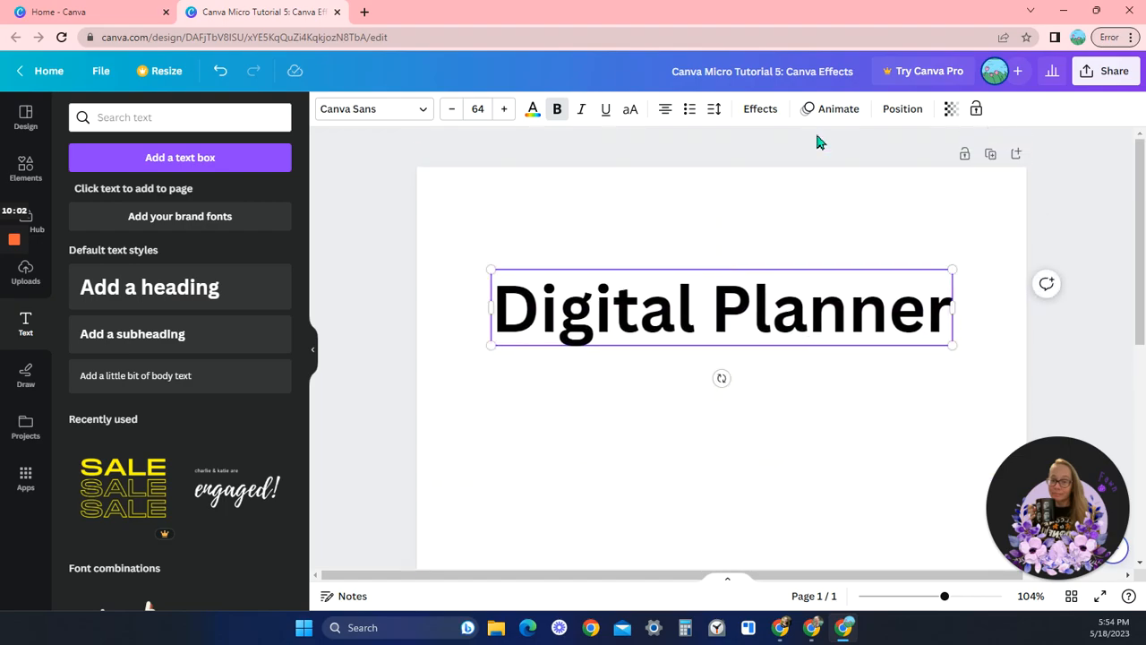
# Step: Set the letter spacing of the "Digital Planner" heading to 137
pyautogui.click(715, 111)
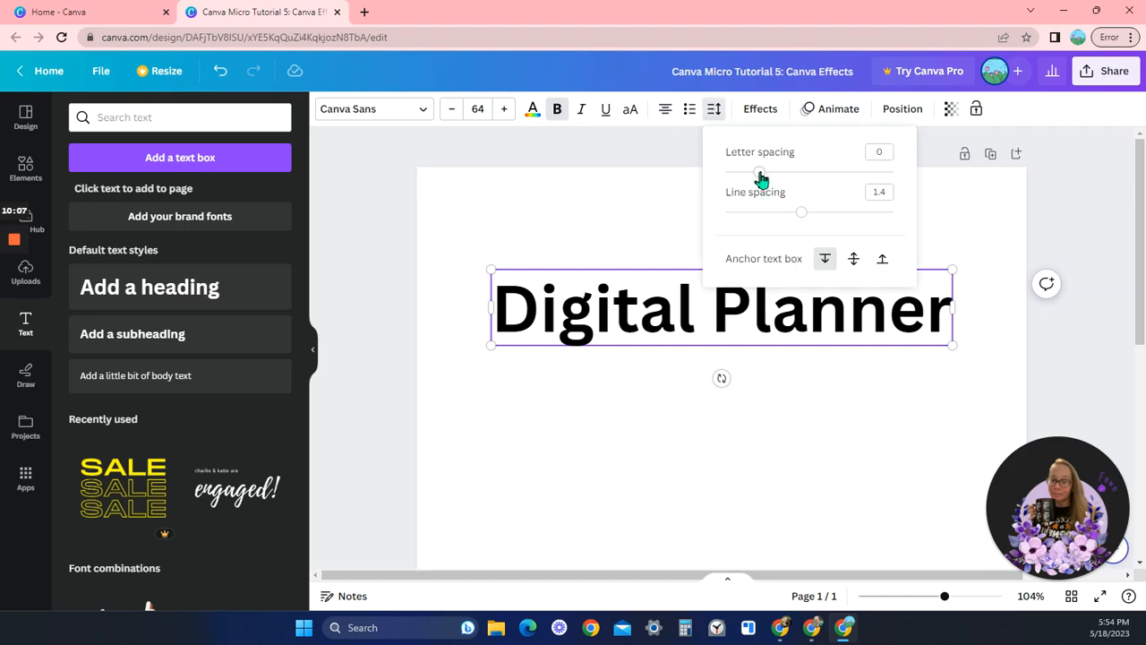
pyautogui.moveTo(759, 174); pyautogui.dragTo(785, 182)
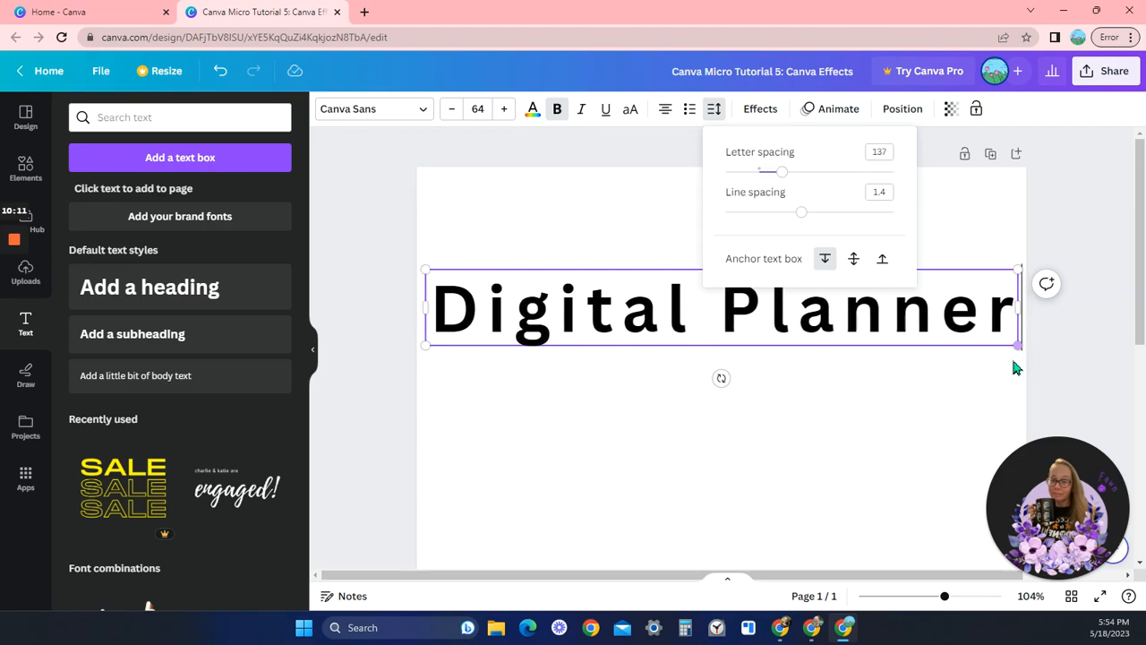
pyautogui.click(940, 371)
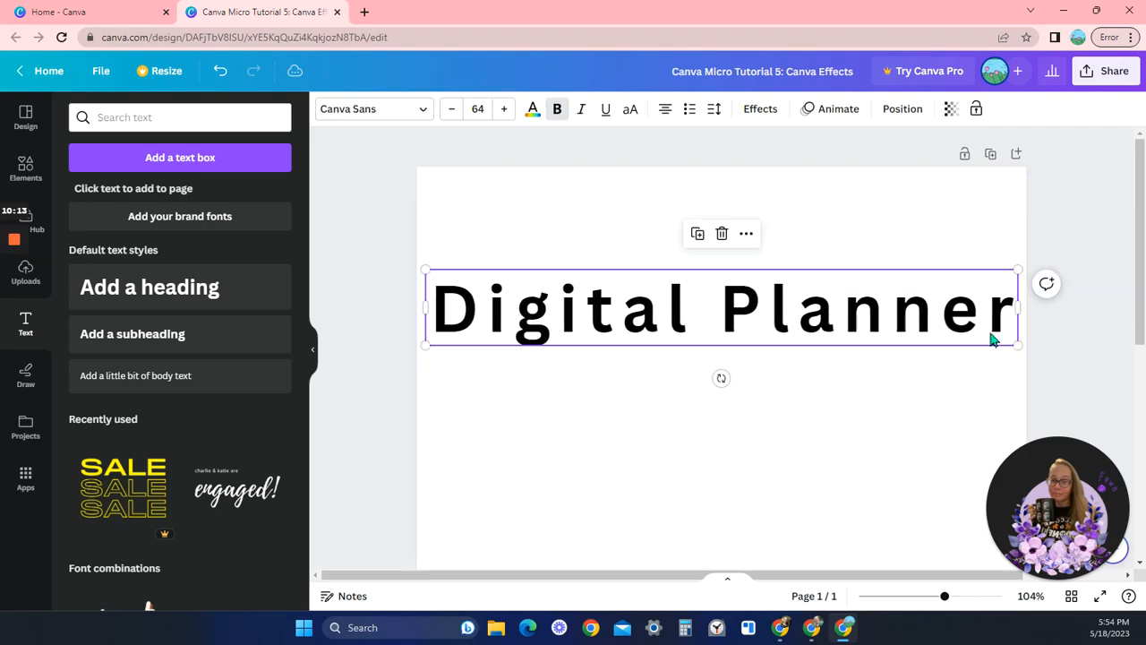
# Step: Scale the heading down to font size 51.6 and set its letter spacing to 252, widening the box to fit one line
pyautogui.moveTo(1021, 347); pyautogui.dragTo(903, 331)
pyautogui.click(714, 109)
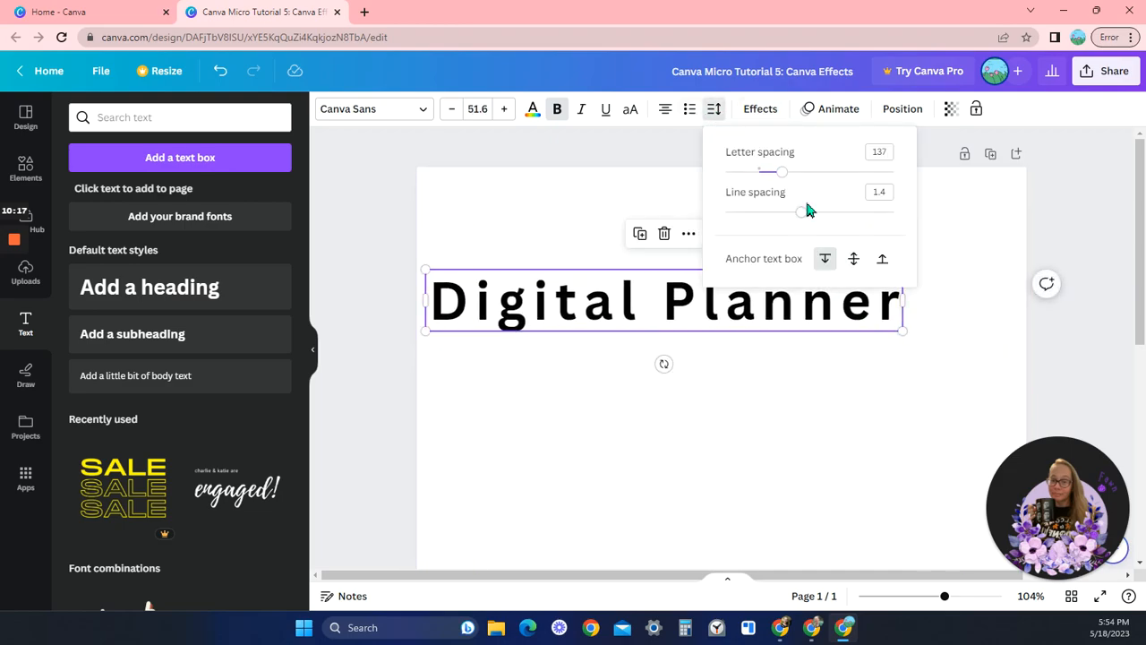
pyautogui.moveTo(782, 179); pyautogui.dragTo(802, 172)
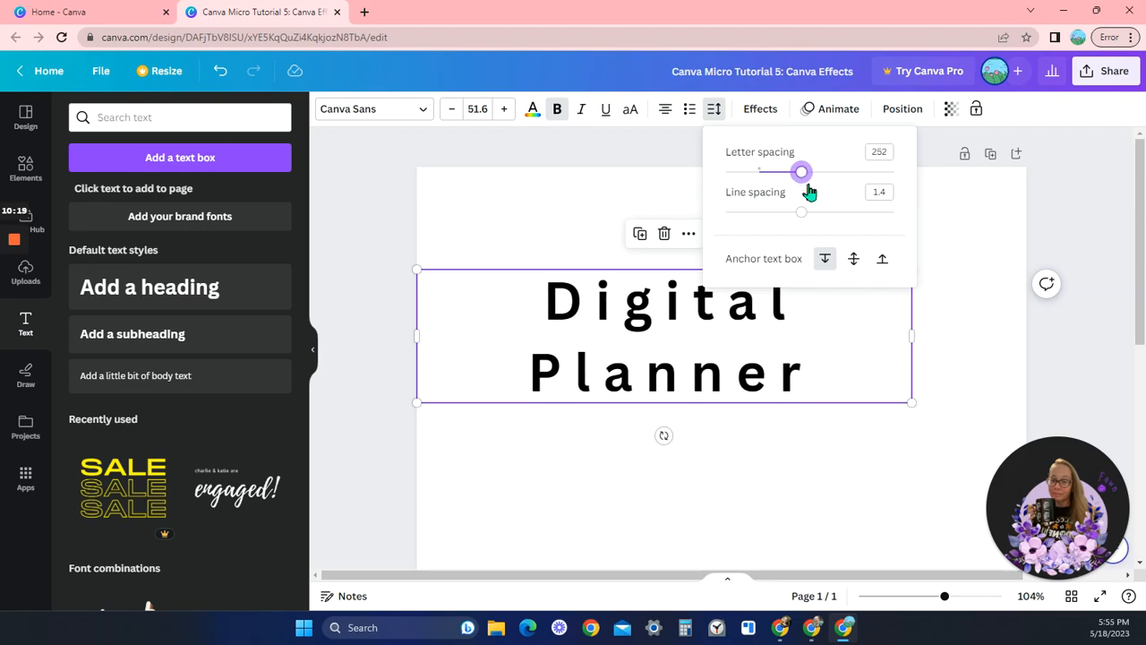
pyautogui.moveTo(920, 339); pyautogui.dragTo(1021, 333)
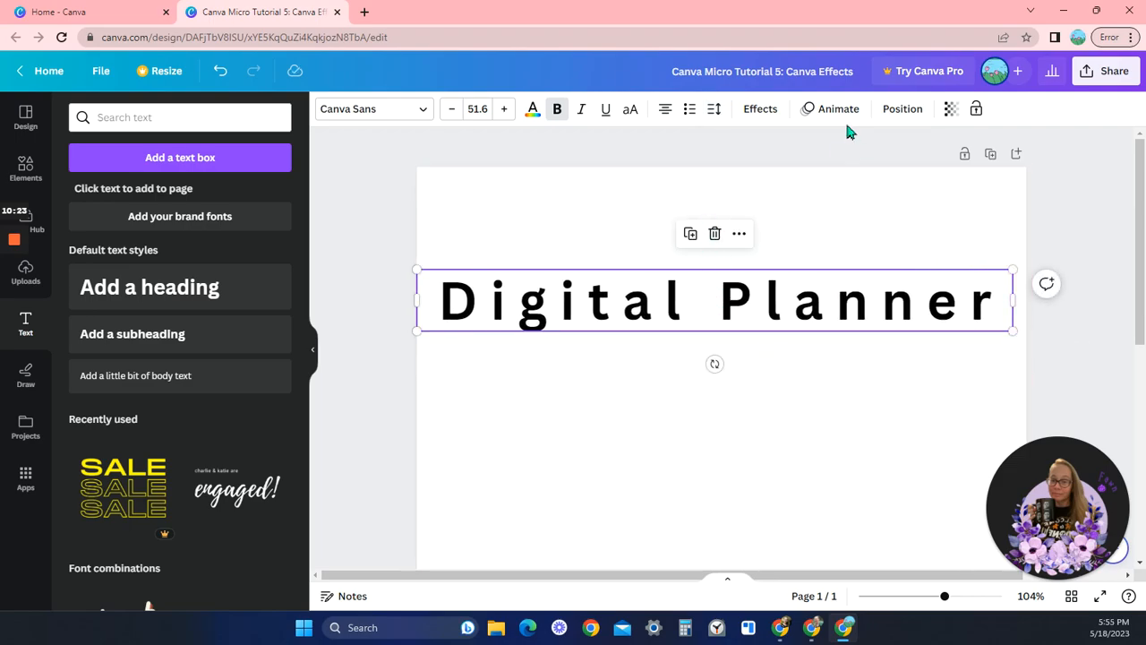
# Step: Center the "Digital Planner" heading horizontally on the page and move it up to Y 0.42 in
pyautogui.click(903, 110)
pyautogui.click(246, 265)
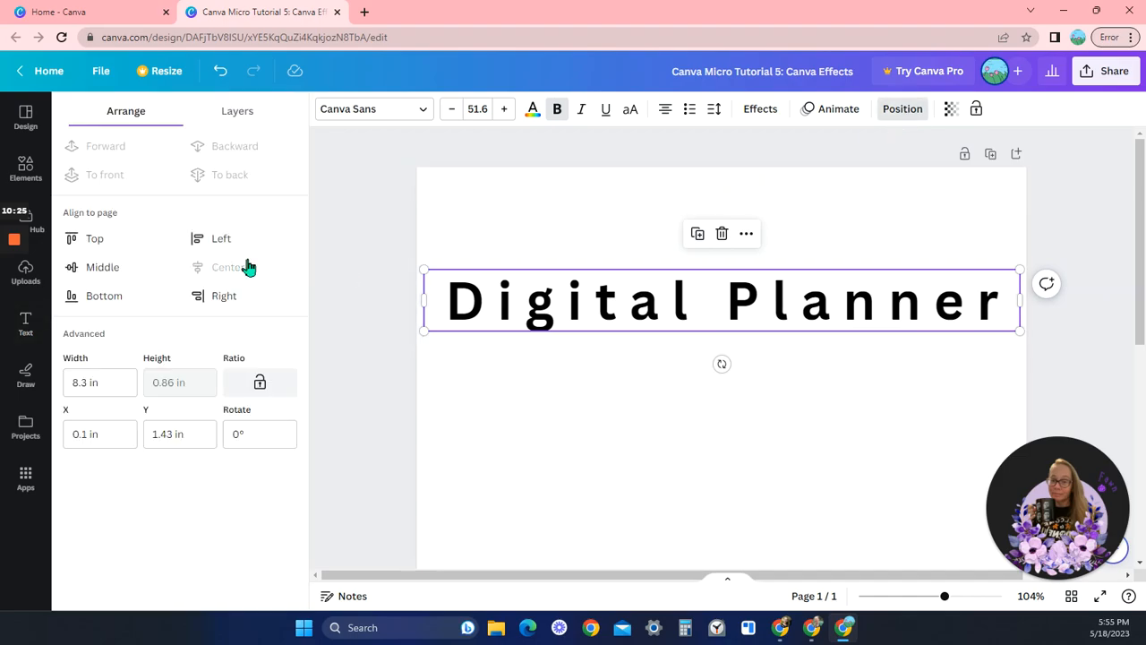
pyautogui.moveTo(794, 333); pyautogui.dragTo(795, 260)
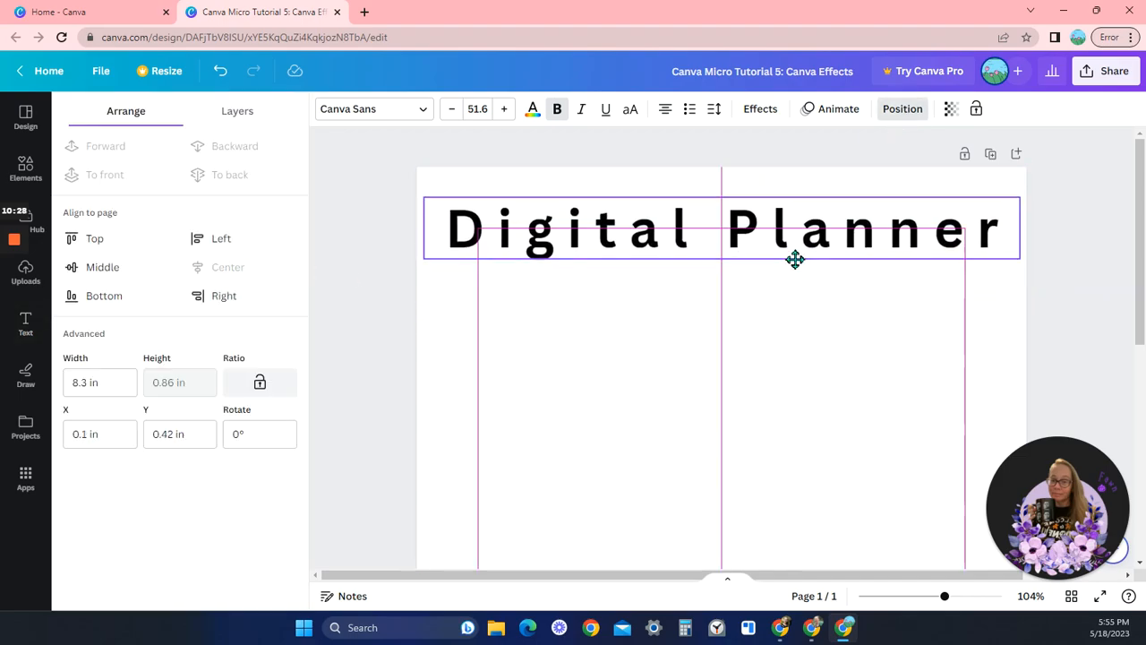
pyautogui.click(808, 386)
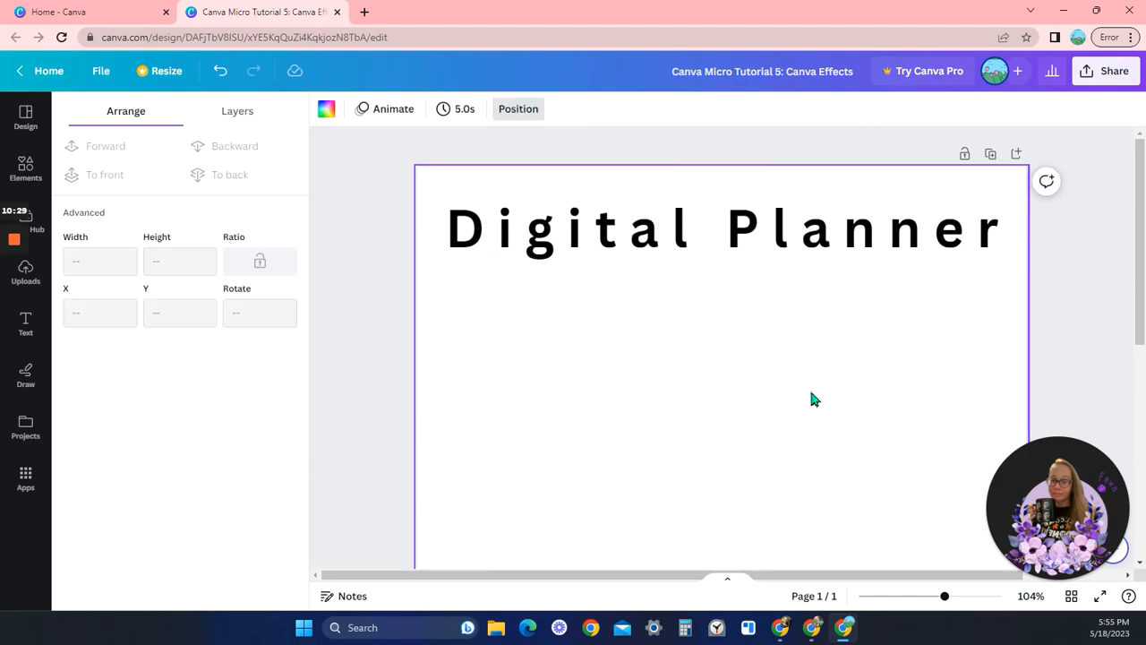
# Step: Add a "Weekly View" subheading, scale it to font size 26 and place it below the word "Planner"
pyautogui.click(733, 237)
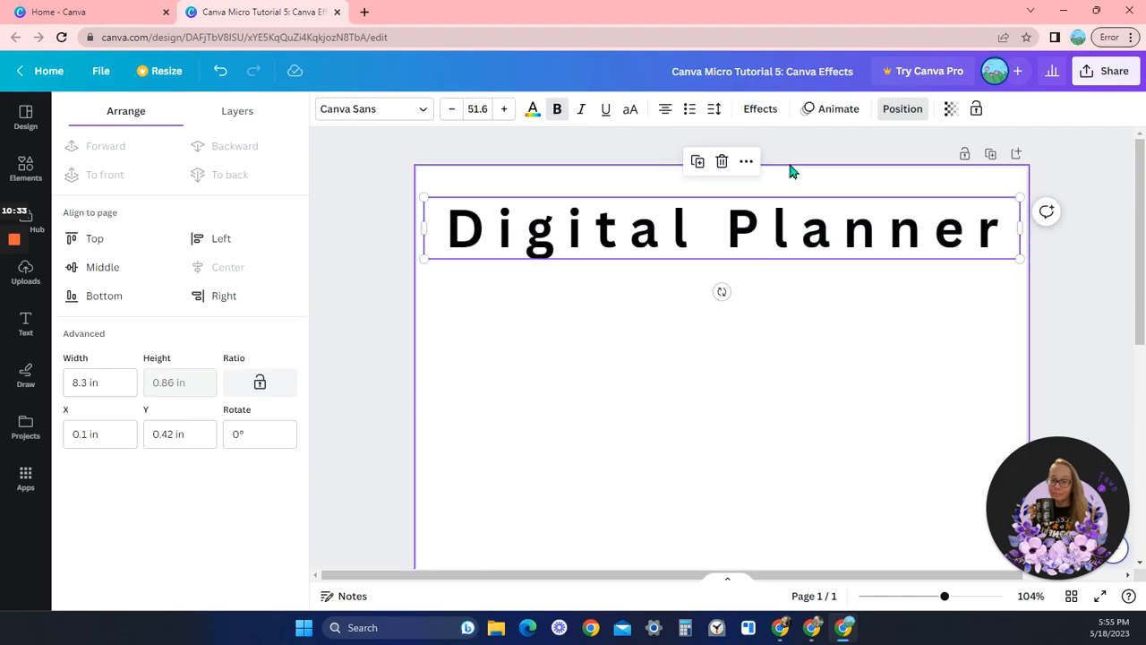
pyautogui.click(47, 333)
pyautogui.click(176, 334)
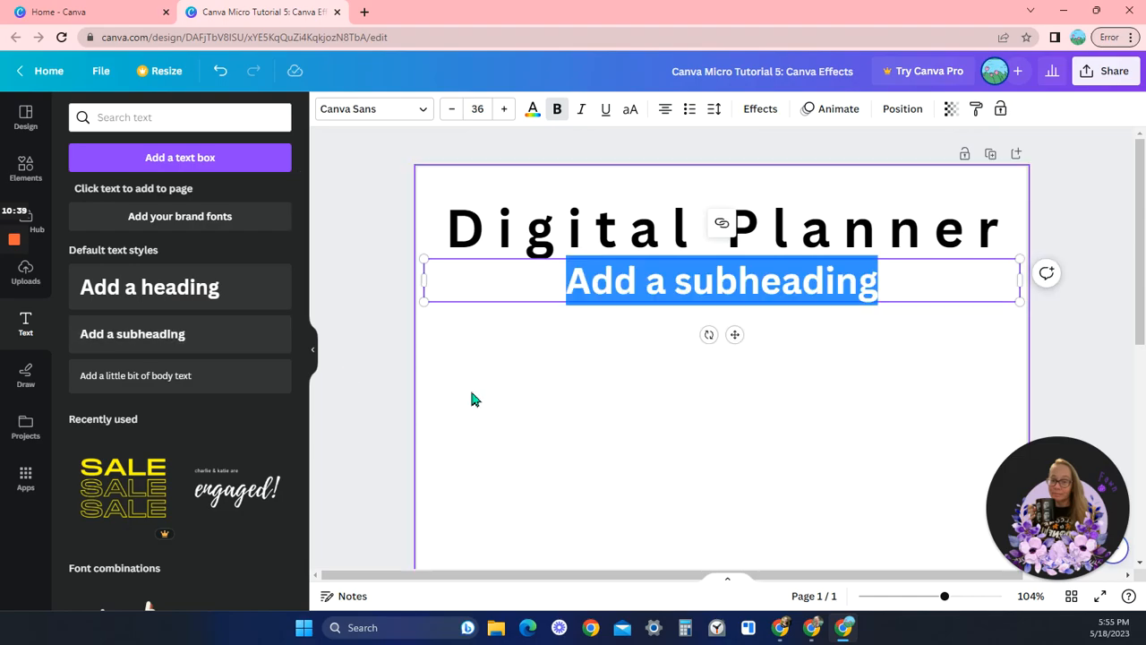
pyautogui.write('Wee')
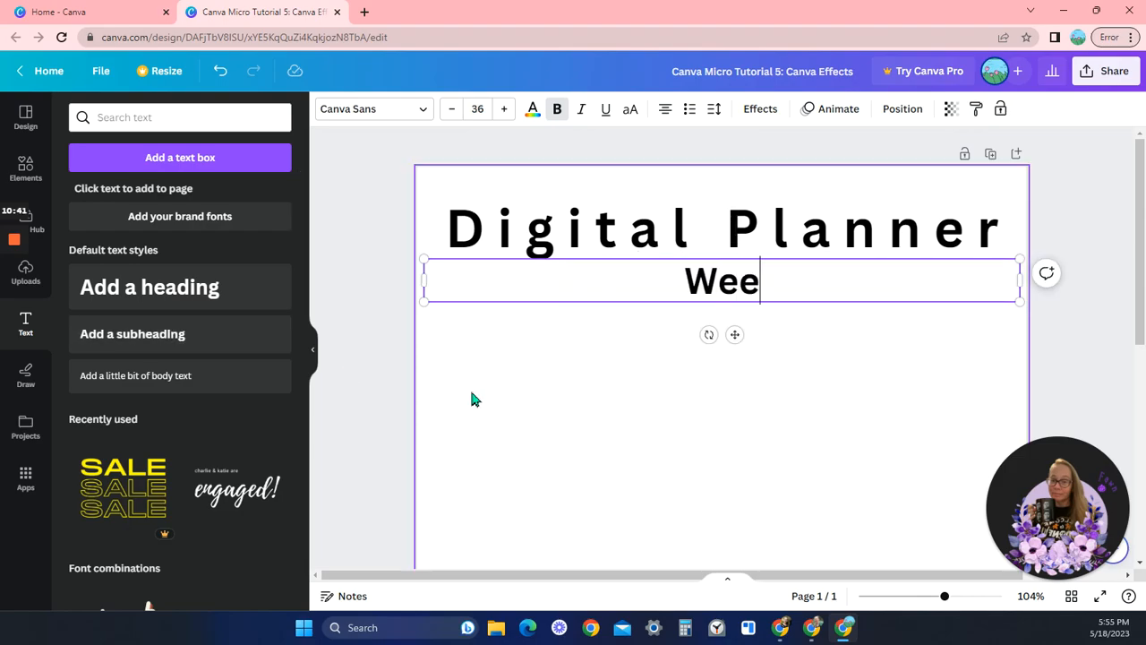
pyautogui.write('kly View')
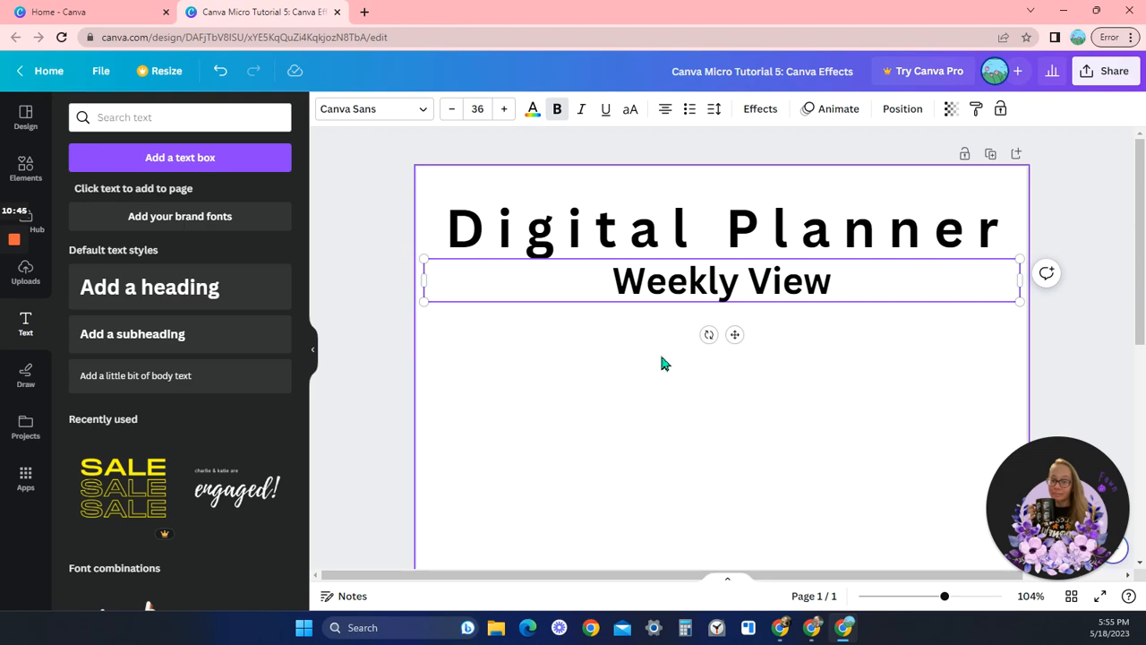
pyautogui.moveTo(1021, 265); pyautogui.dragTo(638, 297)
pyautogui.moveTo(544, 338); pyautogui.dragTo(859, 355)
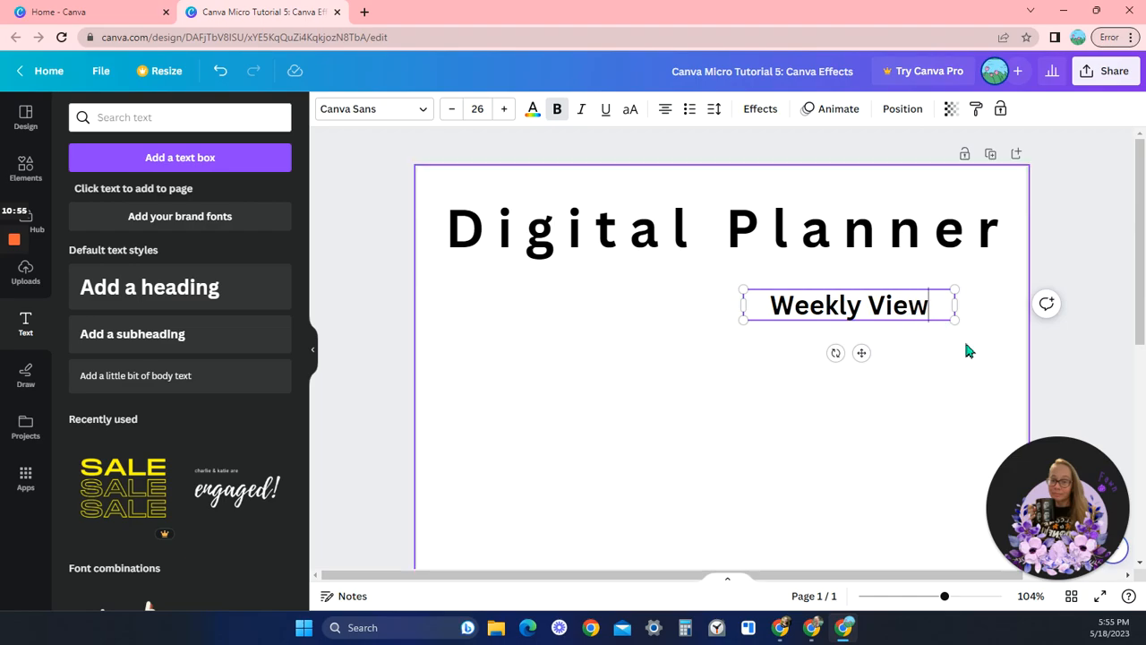
# Step: Add the lines "Monthly View" and "Yearly View" beneath "Weekly View" in the same text box
pyautogui.press('Return')
pyautogui.write('Monthly')
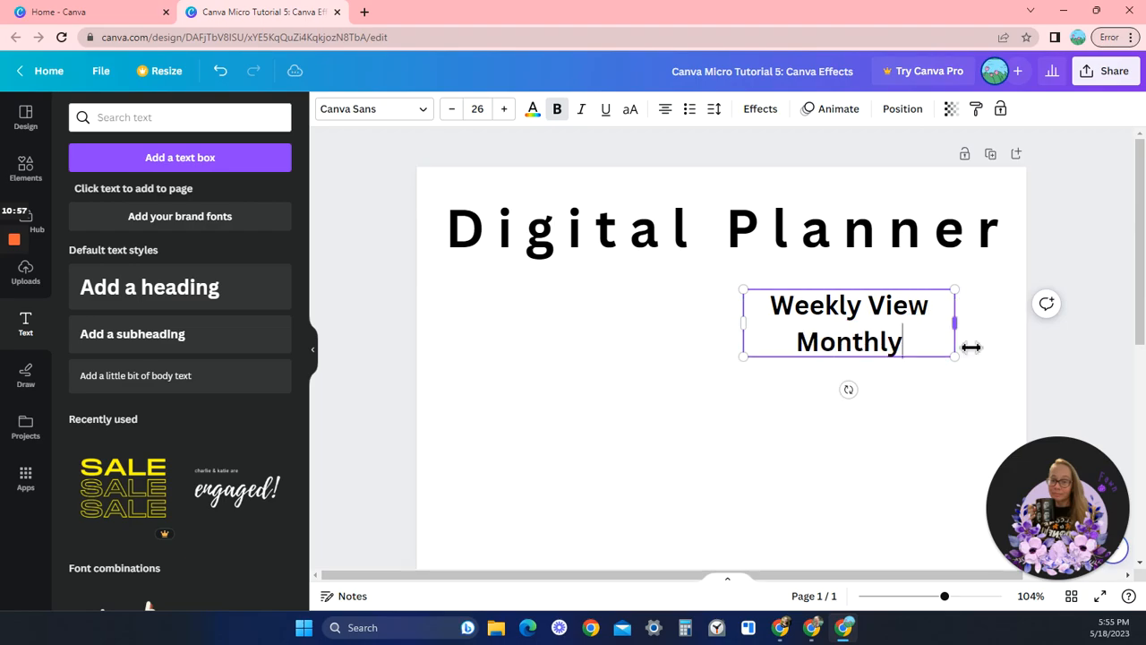
pyautogui.write(' View')
pyautogui.press('Return')
pyautogui.write('Yearly View')
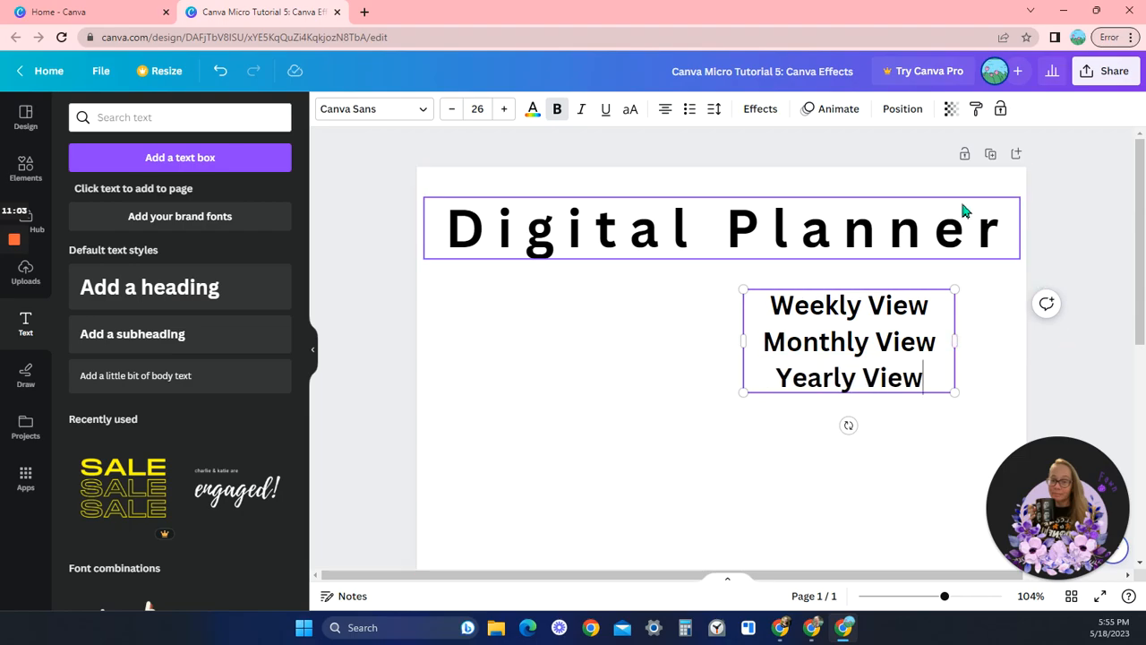
# Step: Try a line spacing of 1.34 on the three-line subheading, then set it back to 1.4
pyautogui.click(716, 418)
pyautogui.click(837, 389)
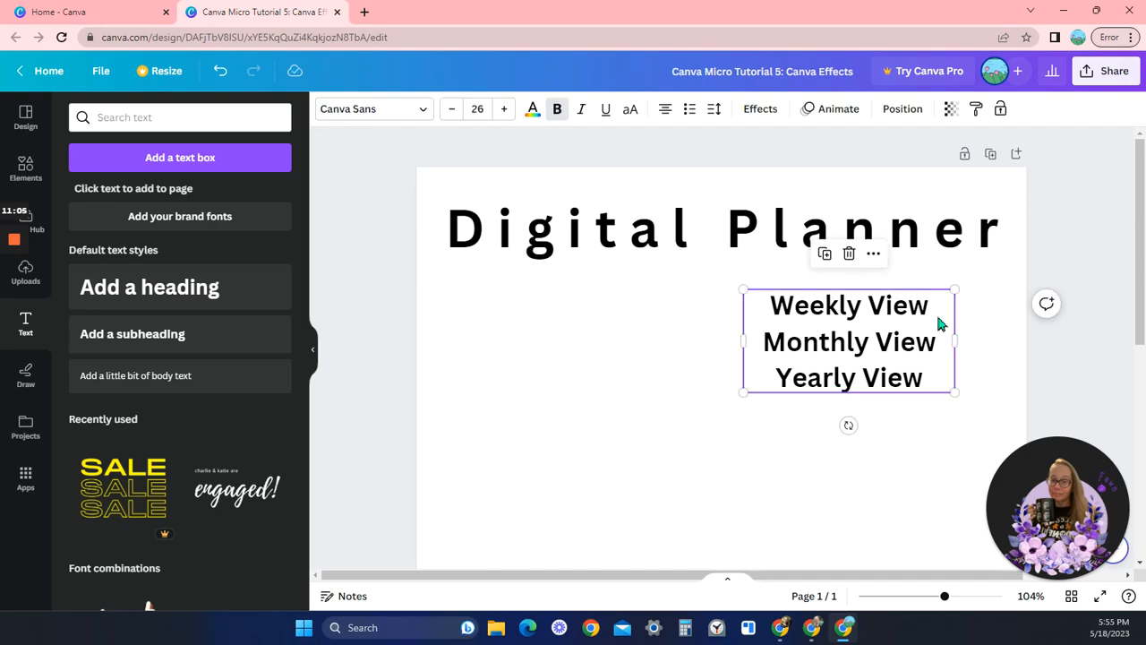
pyautogui.click(714, 109)
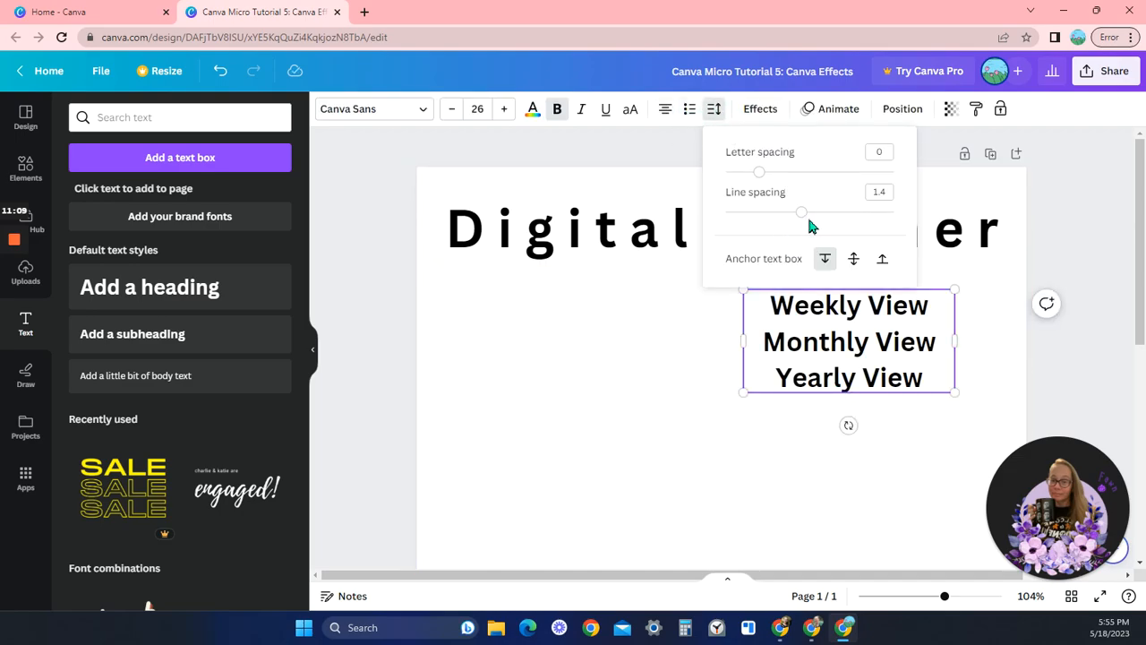
pyautogui.moveTo(800, 212); pyautogui.dragTo(798, 225)
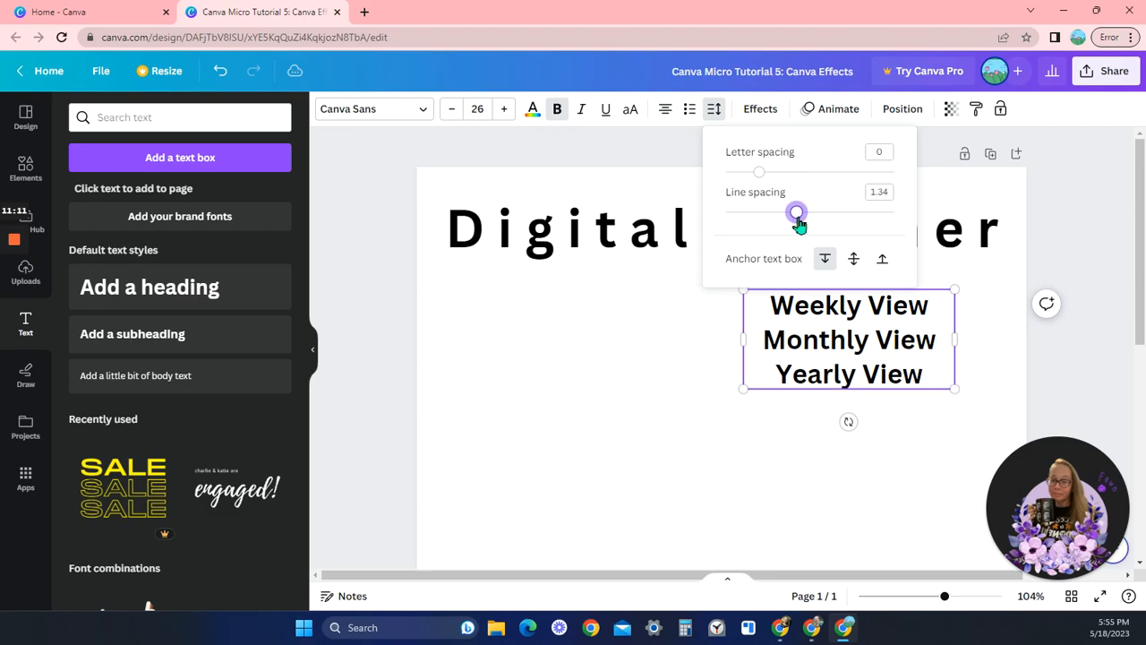
pyautogui.moveTo(800, 225)
pyautogui.mouseDown()
pyautogui.moveTo(781, 225)
pyautogui.moveTo(834, 225)
pyautogui.moveTo(802, 225)
pyautogui.mouseUp()
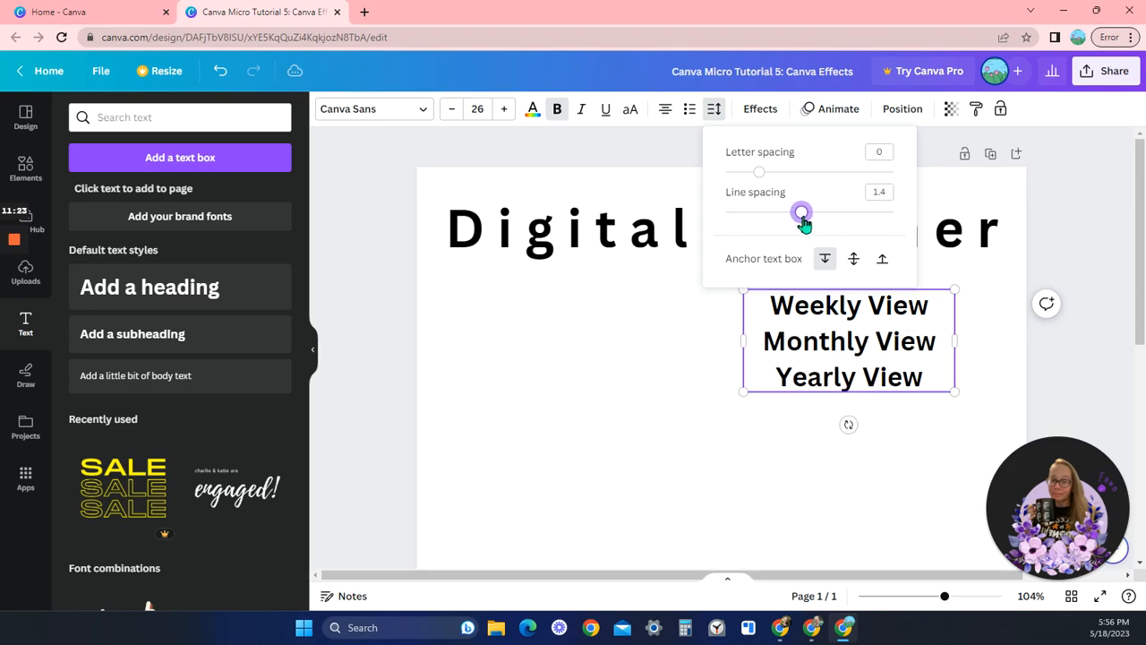
# Step: Try the Shadow effect on the "Digital Planner" heading with the shadow color set to Magenta #cb6ce6
pyautogui.click(672, 413)
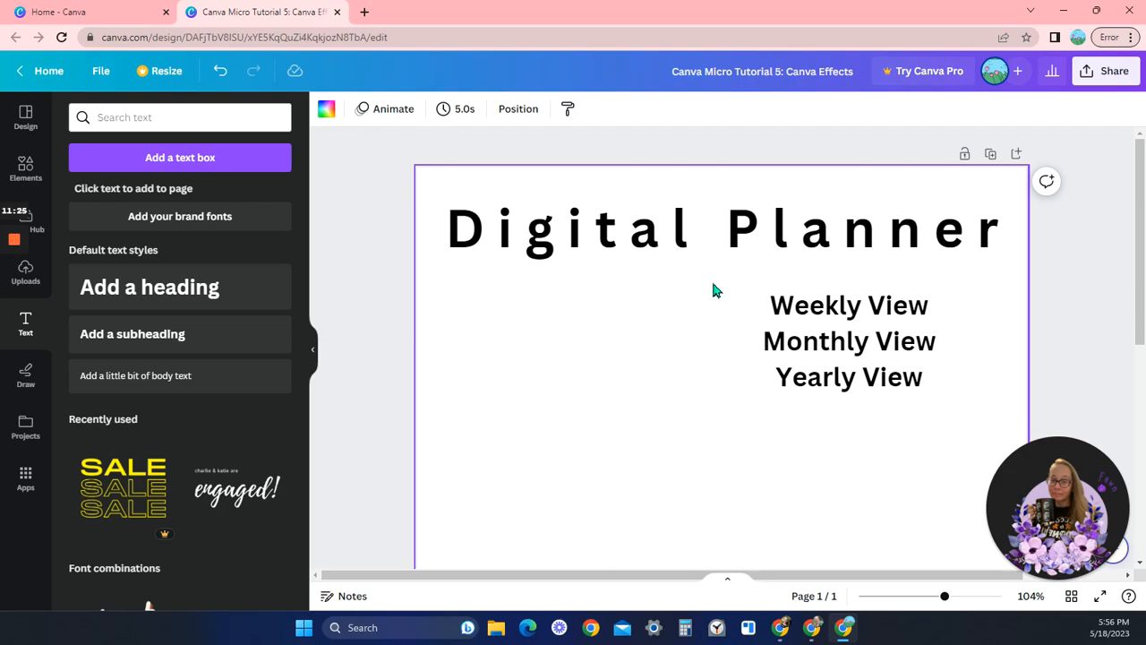
pyautogui.click(673, 254)
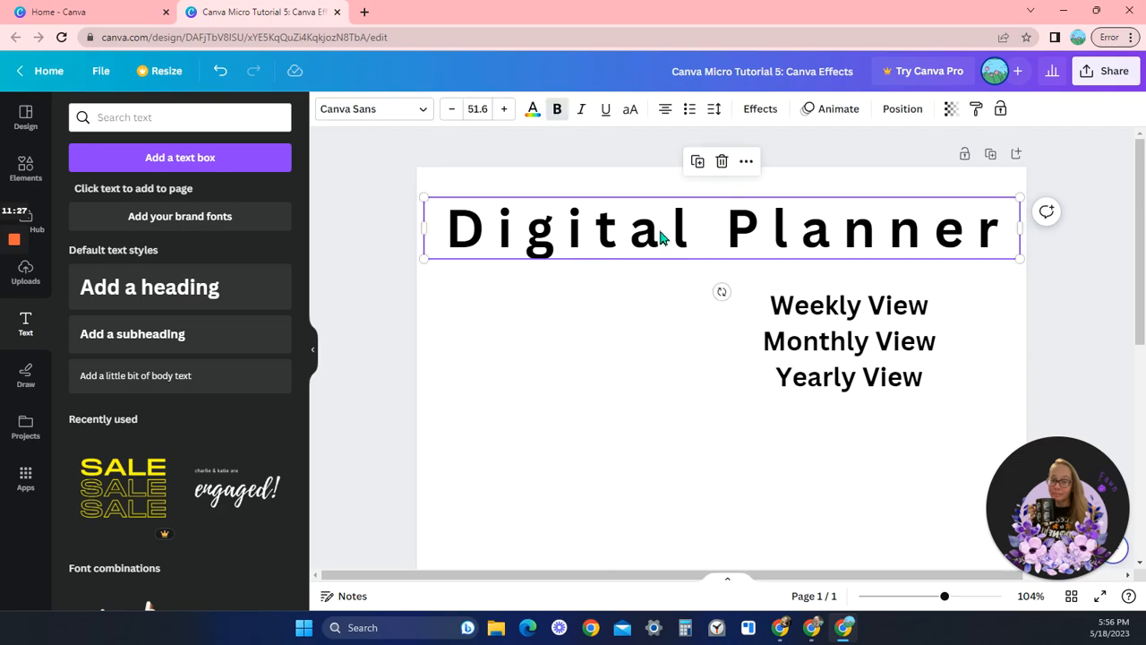
pyautogui.click(772, 108)
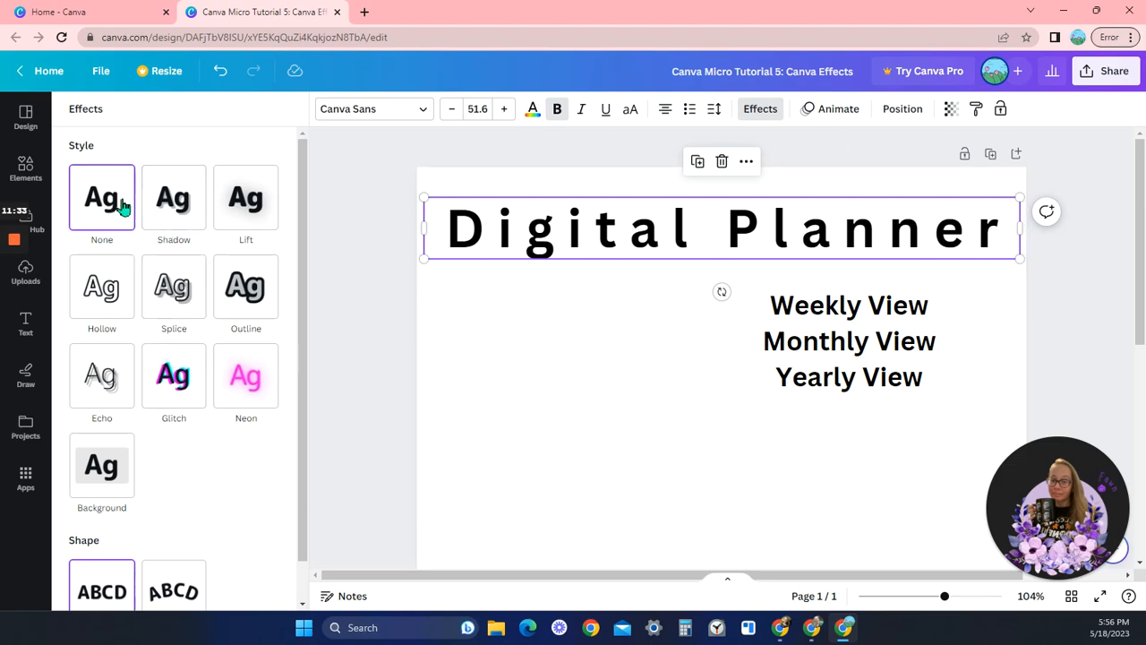
pyautogui.click(167, 202)
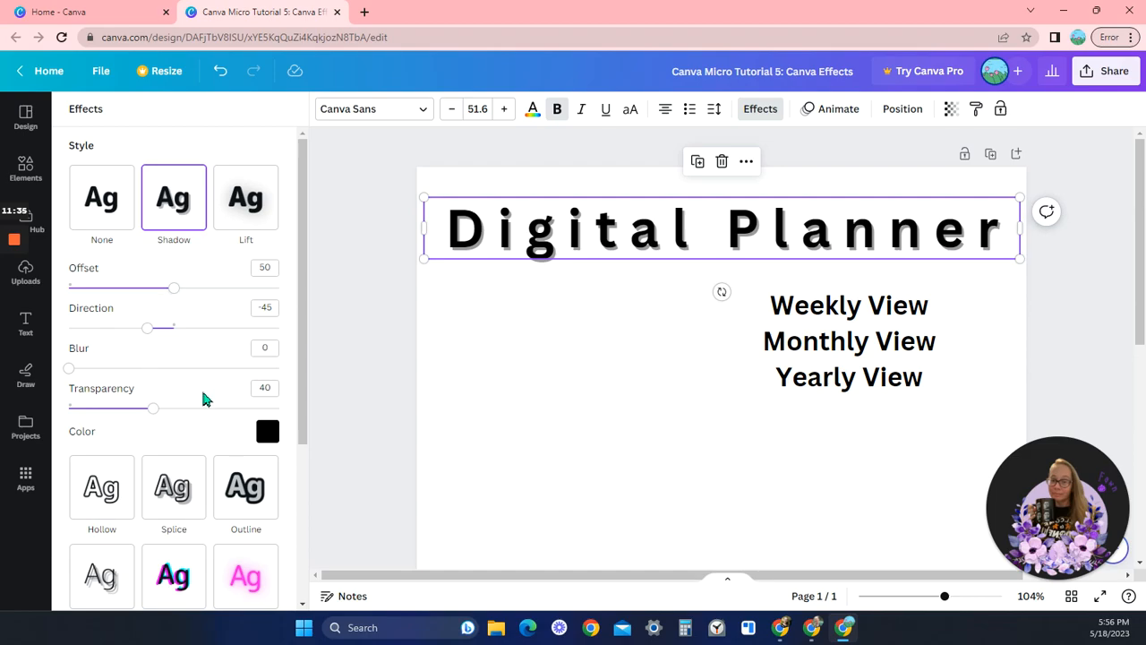
pyautogui.click(267, 434)
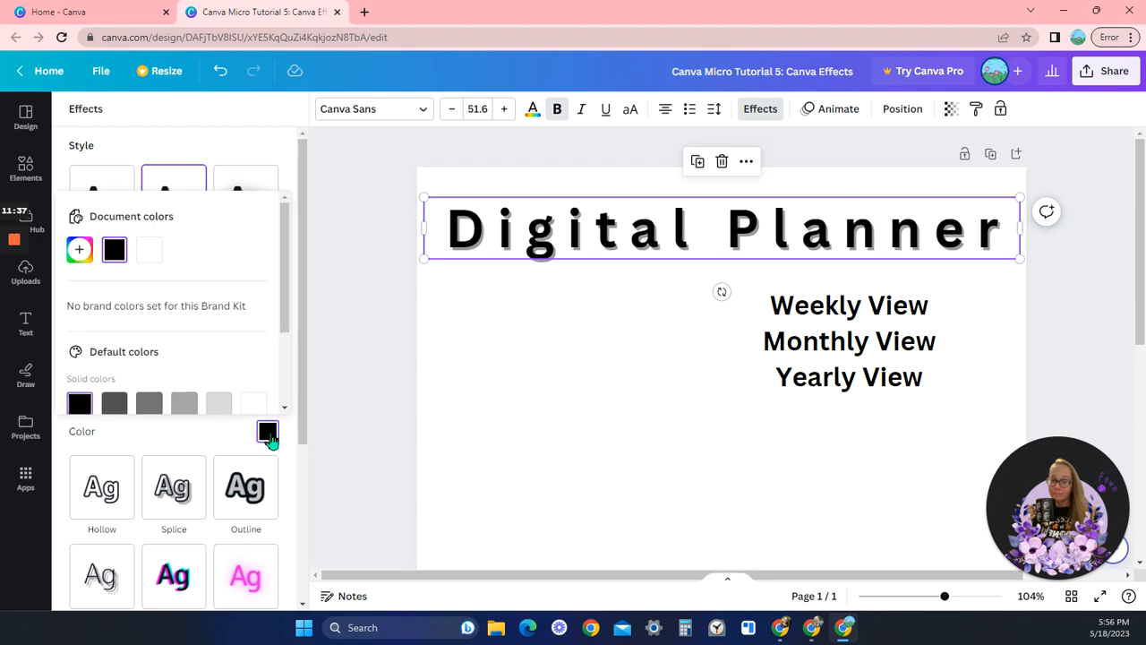
pyautogui.scroll(-3, 179, 318)
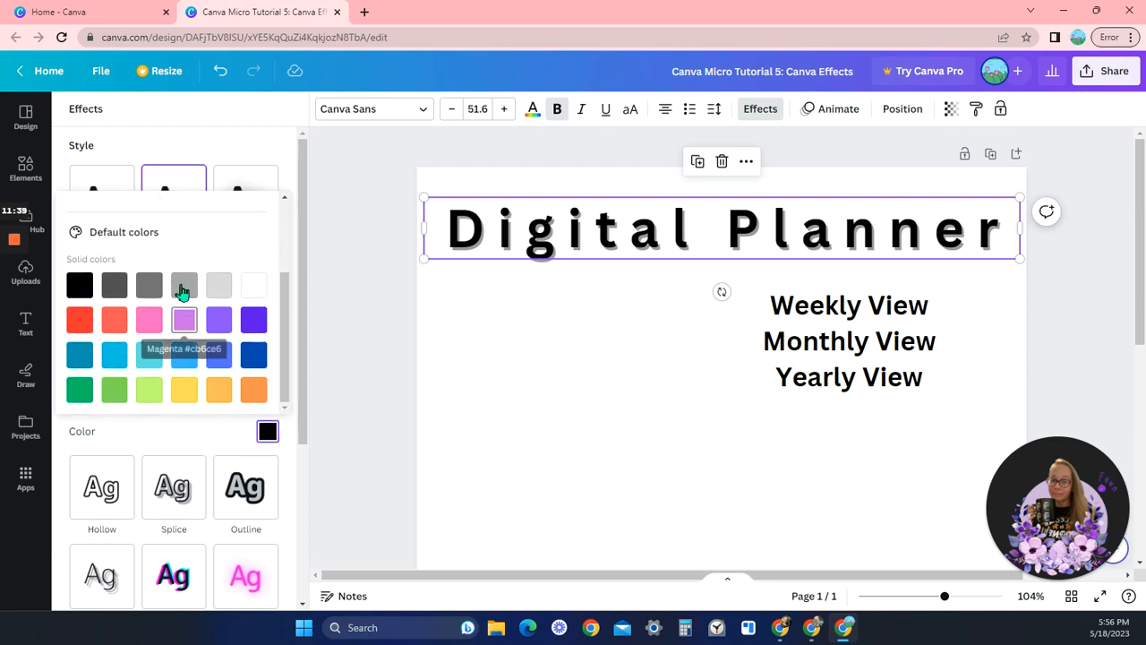
pyautogui.scroll(3, 184, 340)
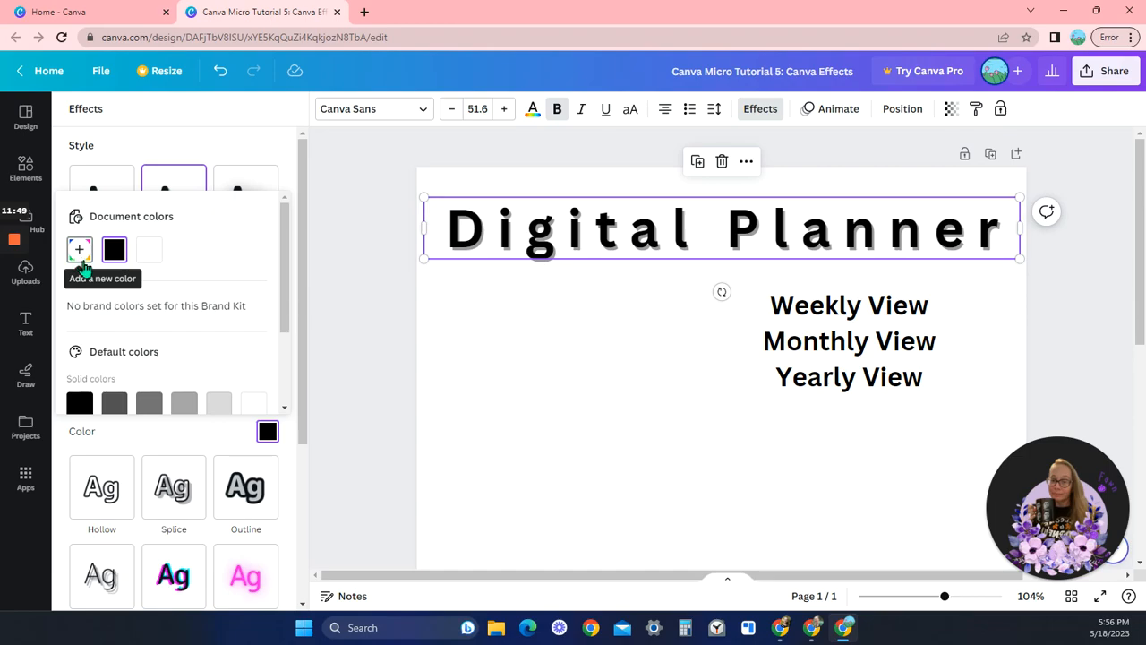
pyautogui.scroll(-3, 153, 360)
pyautogui.click(186, 321)
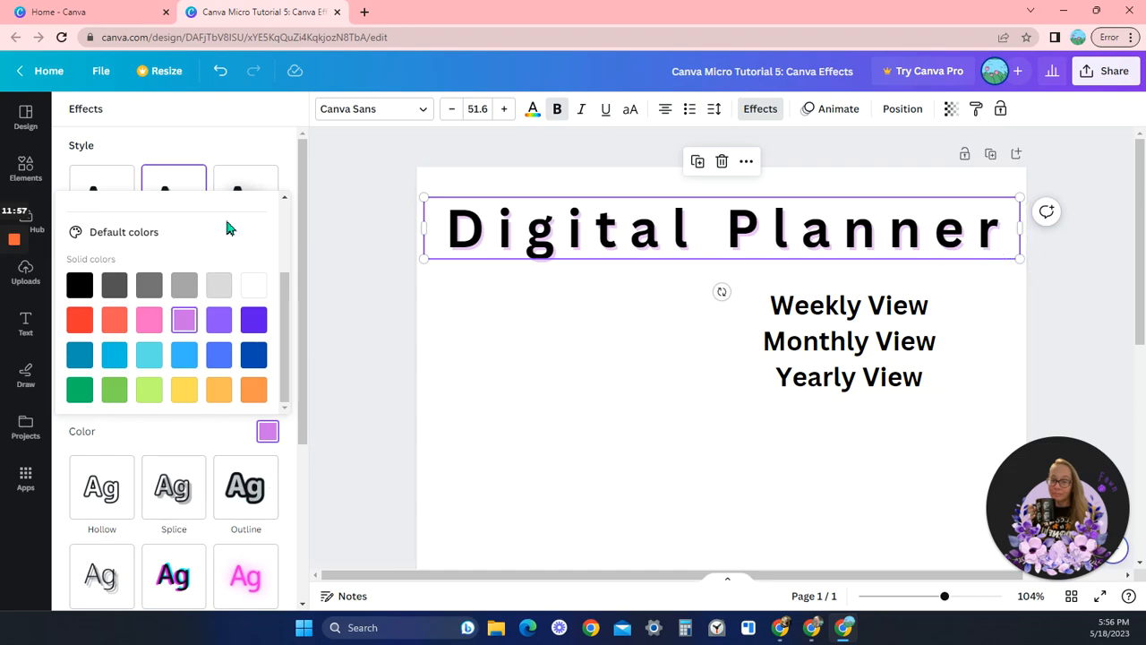
# Step: Try the Lift effect and the Hollow effect on the "Digital Planner" heading at their default settings
pyautogui.click(245, 179)
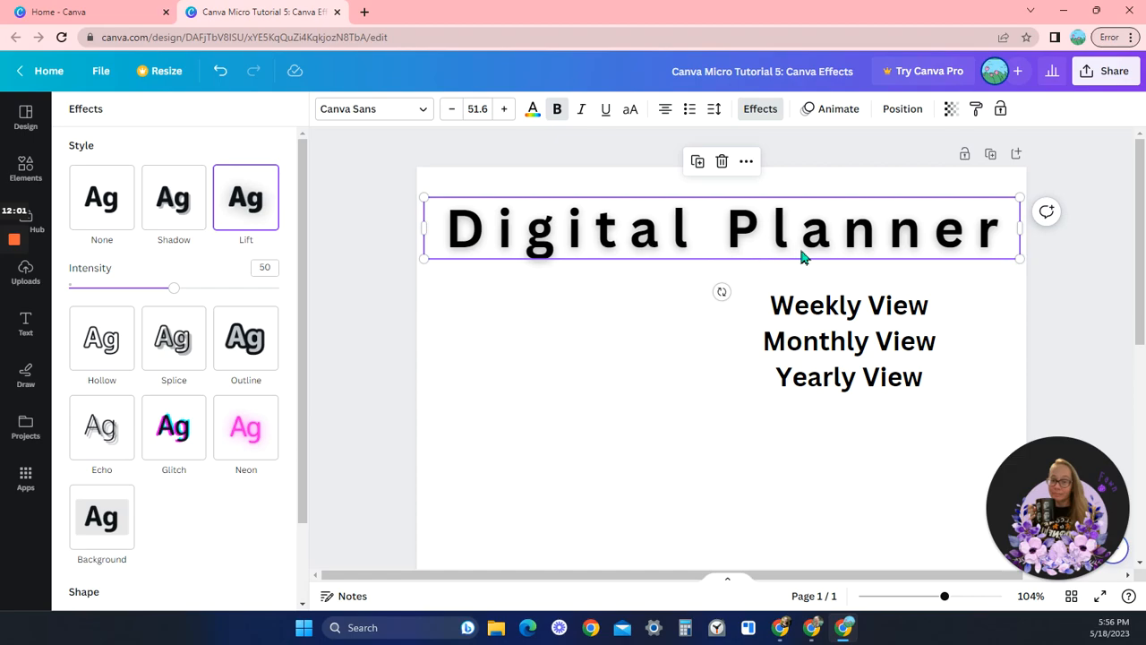
pyautogui.click(100, 351)
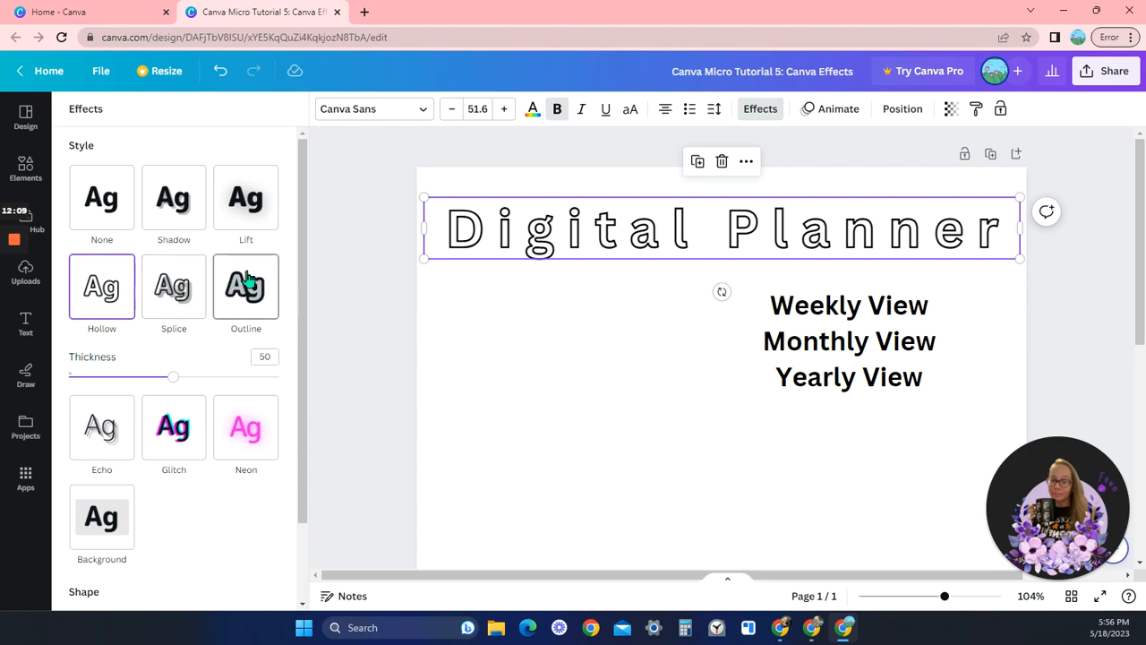
# Step: Try the Splice effect on the "Digital Planner" heading with white as its effect color
pyautogui.click(187, 306)
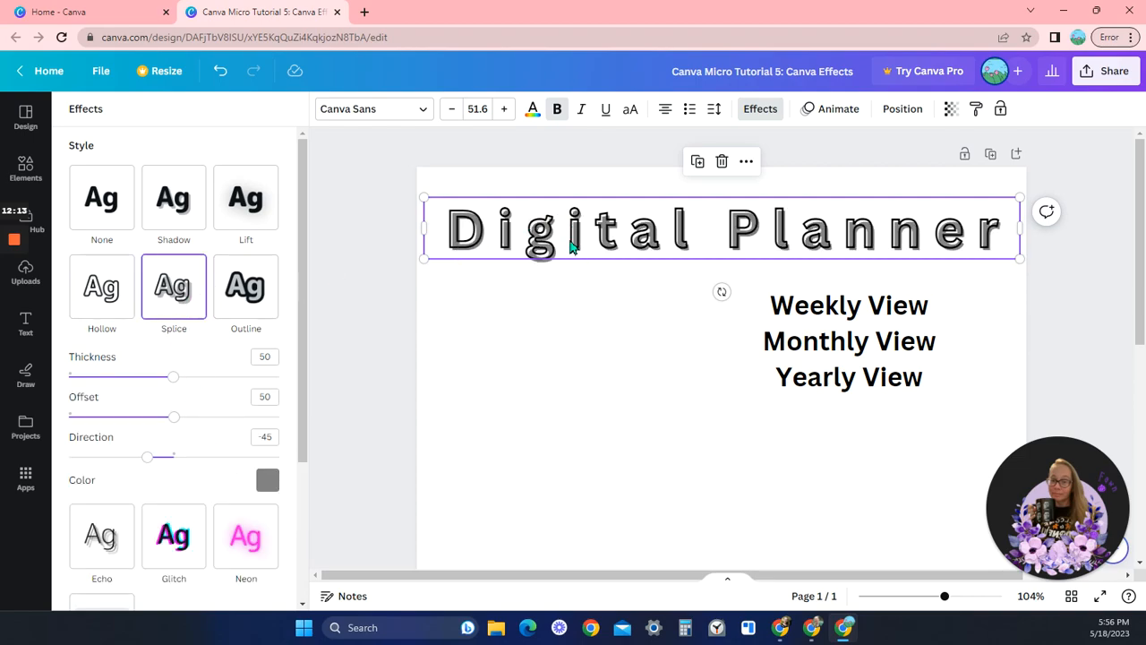
pyautogui.click(268, 481)
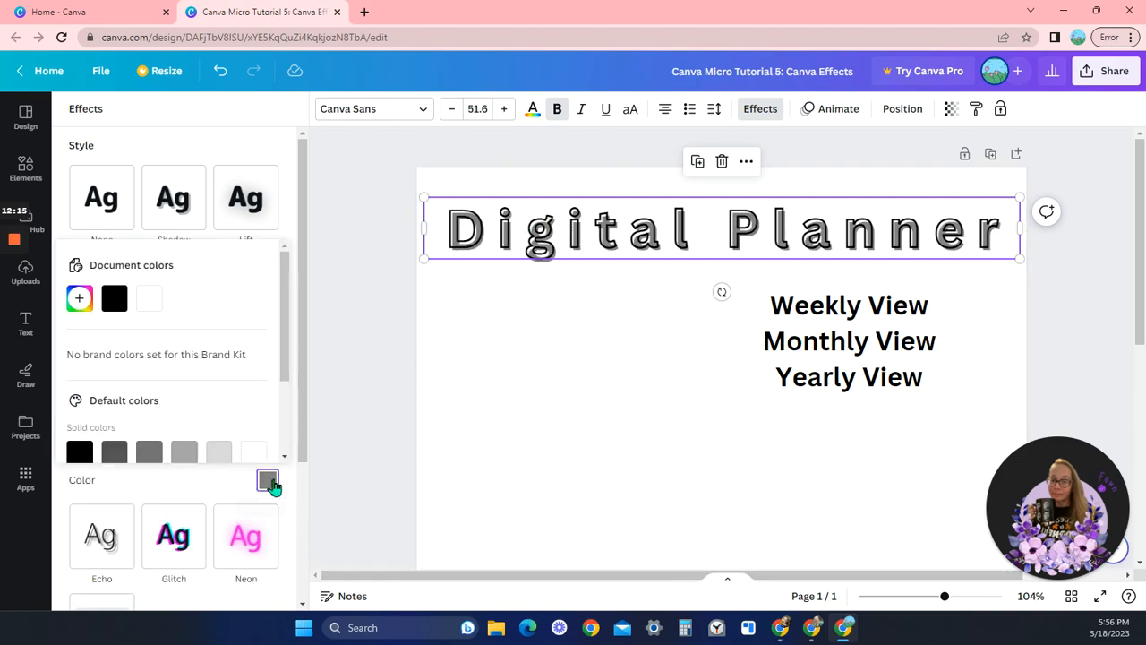
pyautogui.click(155, 302)
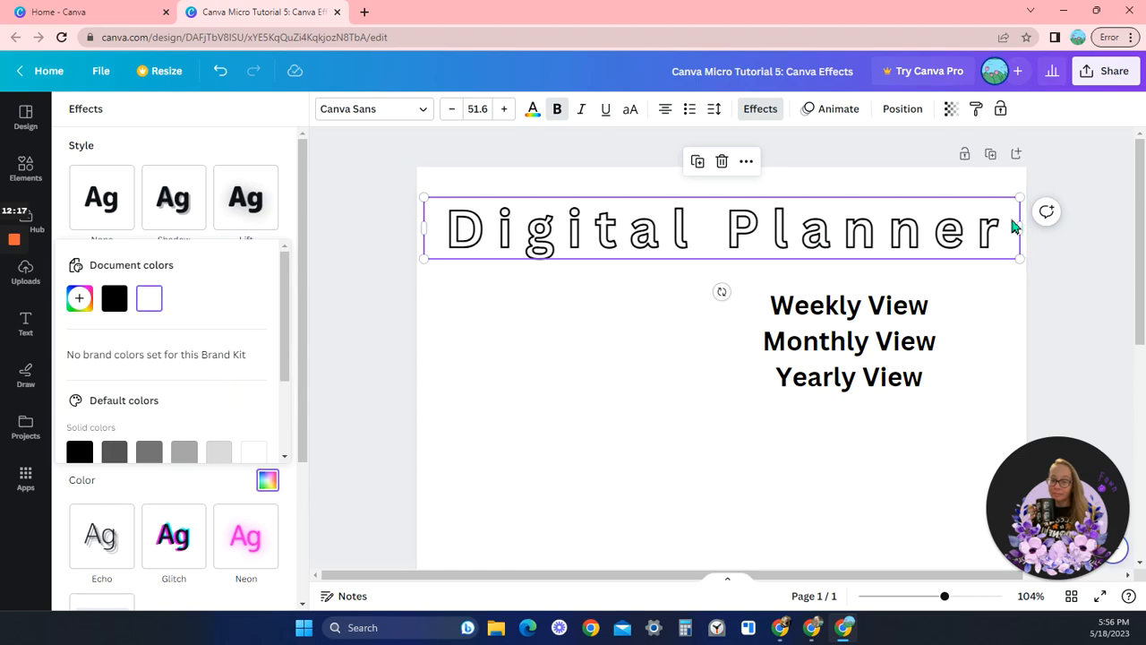
pyautogui.click(296, 232)
# Step: Apply the Outline effect to the "Digital Planner" heading and set the outline color to the lighter purple from the default solid colors
pyautogui.click(252, 296)
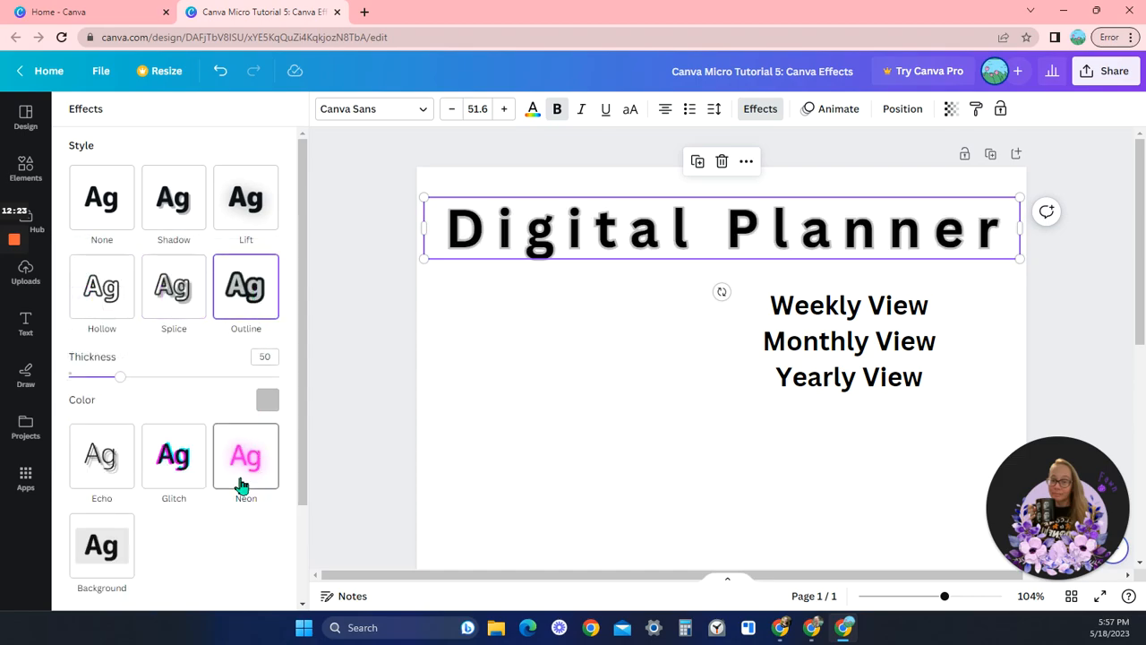
pyautogui.click(268, 400)
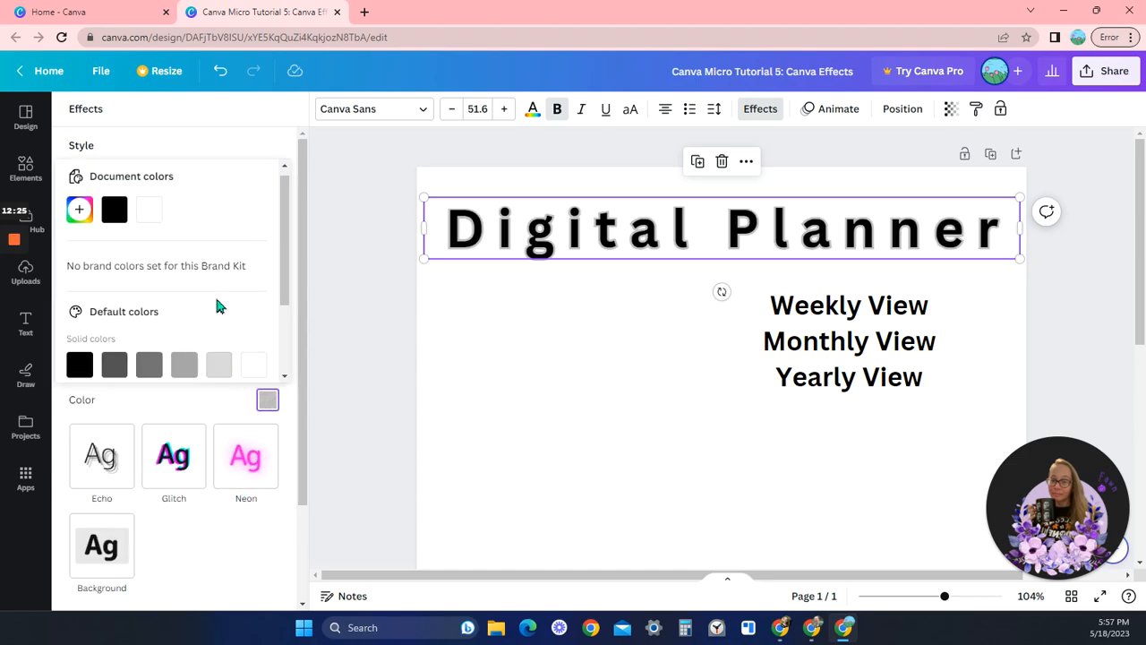
pyautogui.scroll(-2, 216, 301)
pyautogui.click(218, 288)
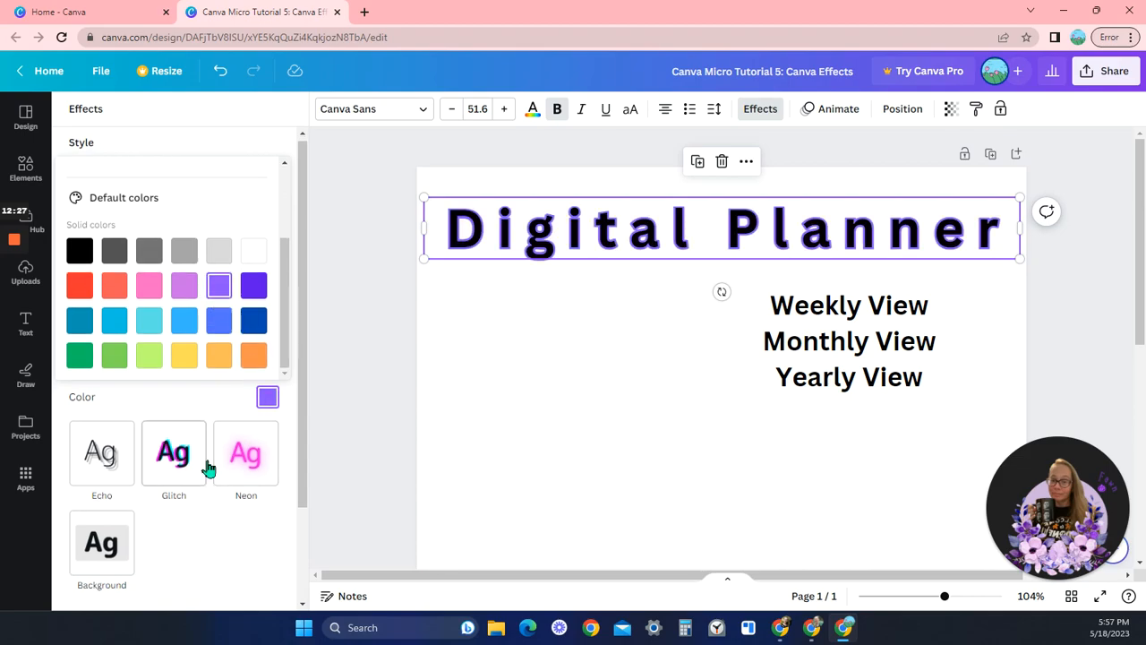
pyautogui.scroll(-2, 205, 466)
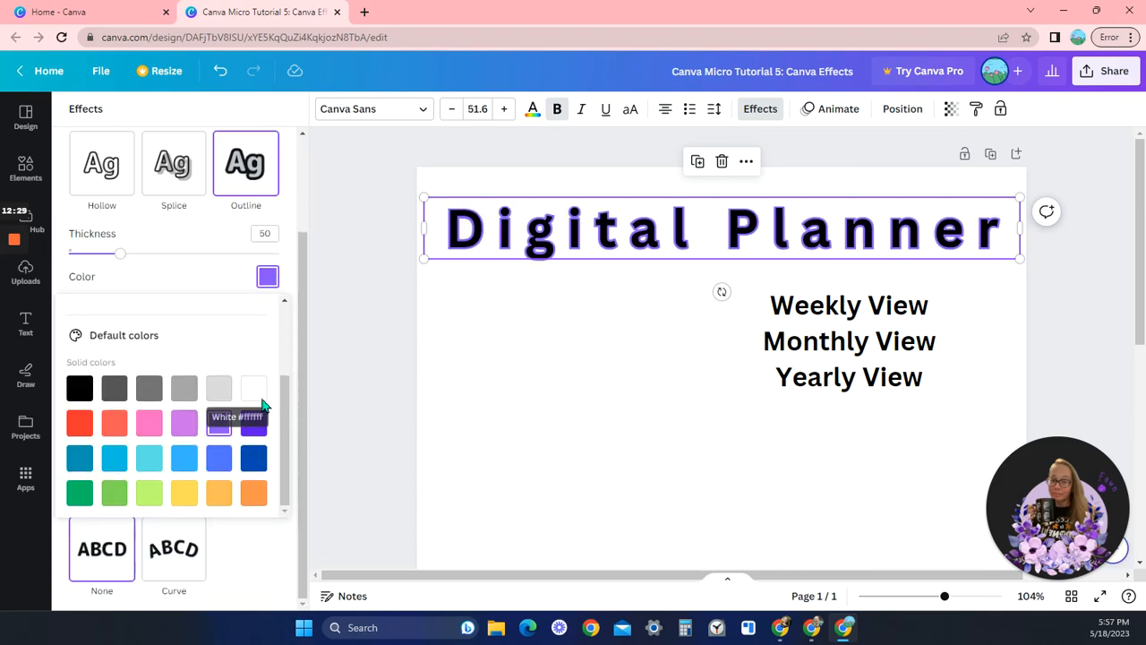
pyautogui.click(203, 269)
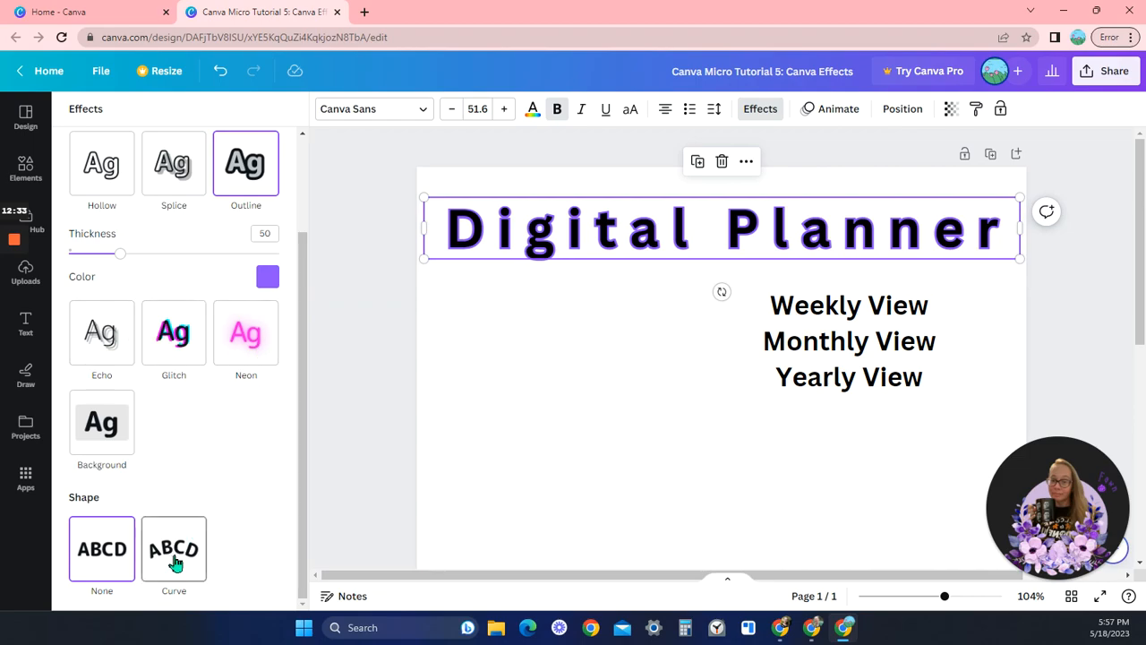
# Step: Try the Curve shape on the "Digital Planner" heading, set the shape back to None and deselect the heading
pyautogui.click(183, 559)
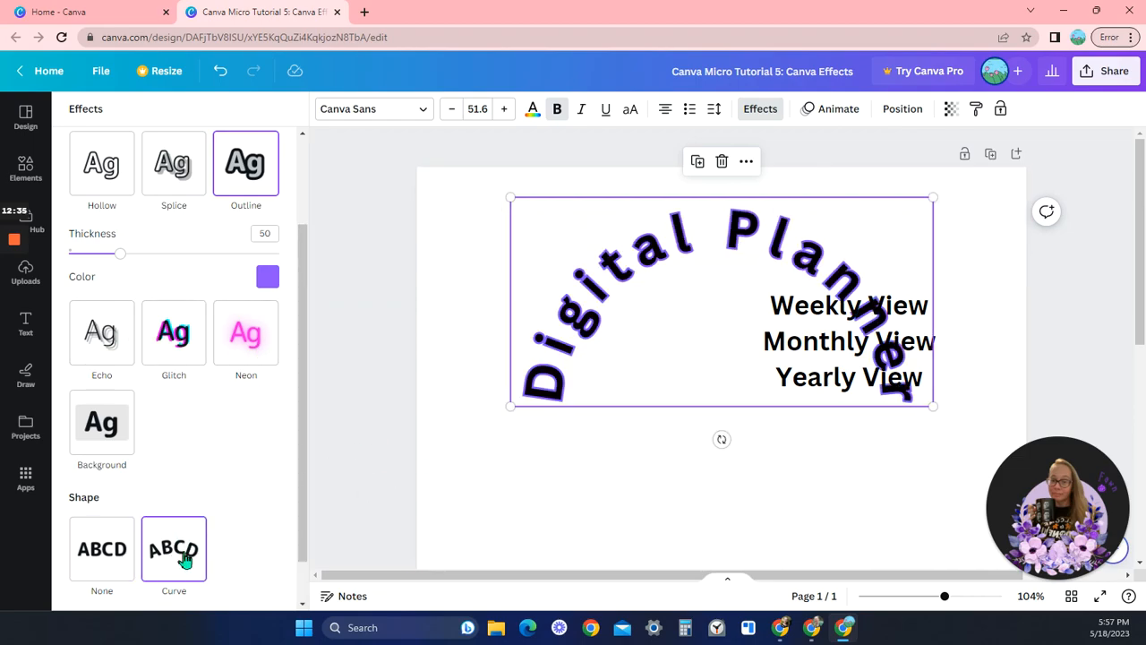
pyautogui.click(114, 549)
pyautogui.click(530, 399)
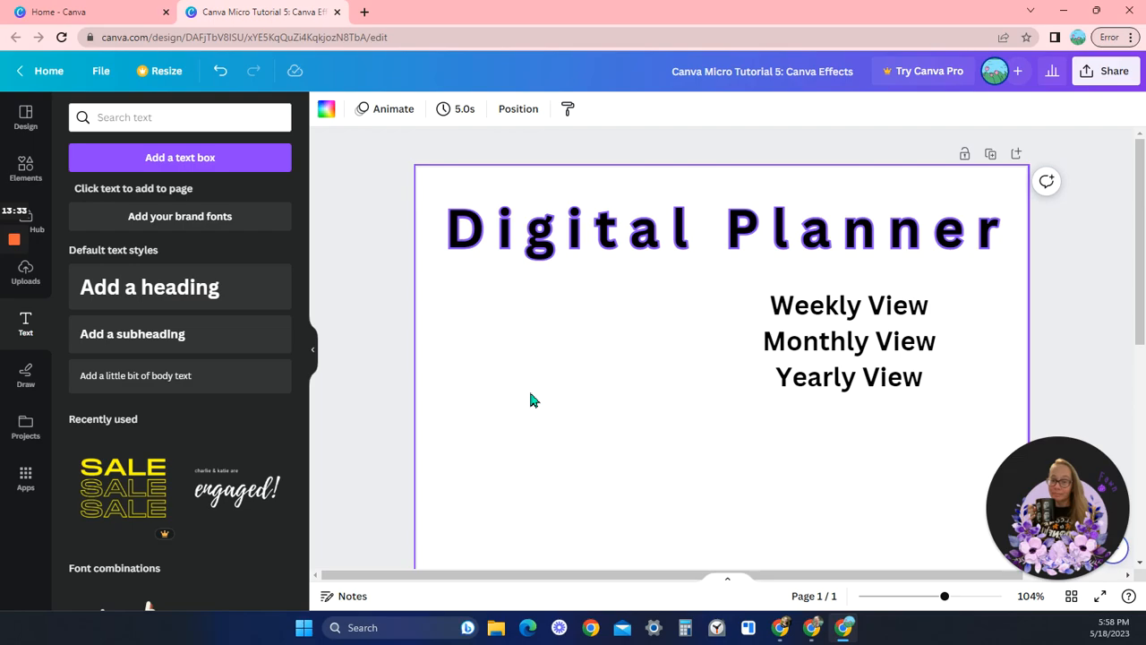
pyautogui.moveTo(15, 242)
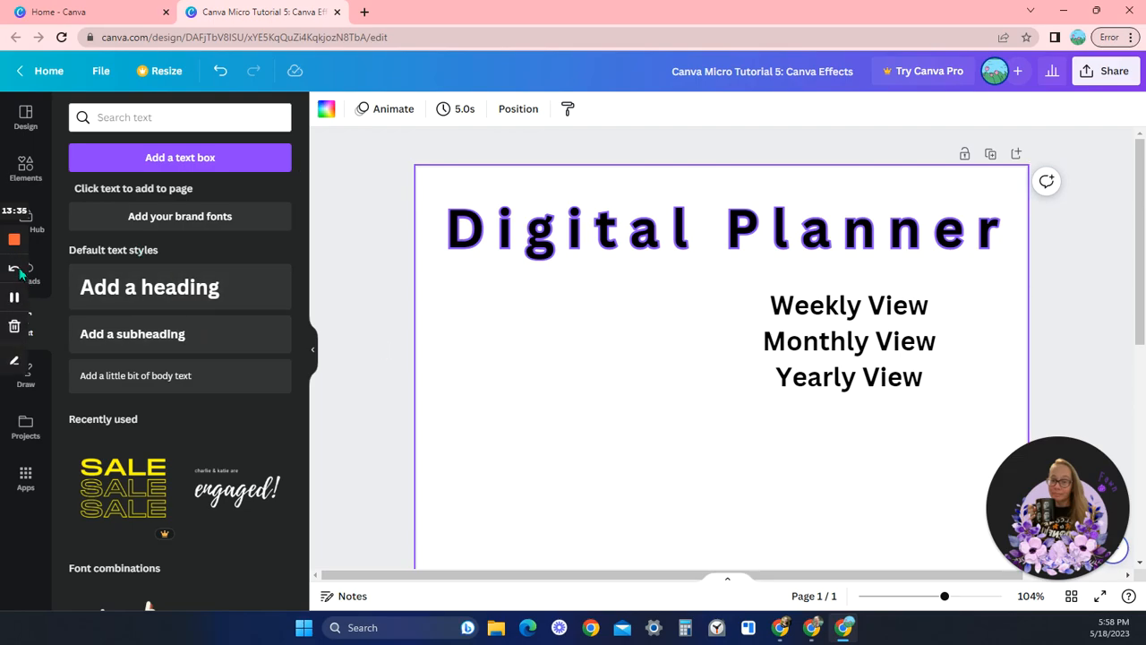